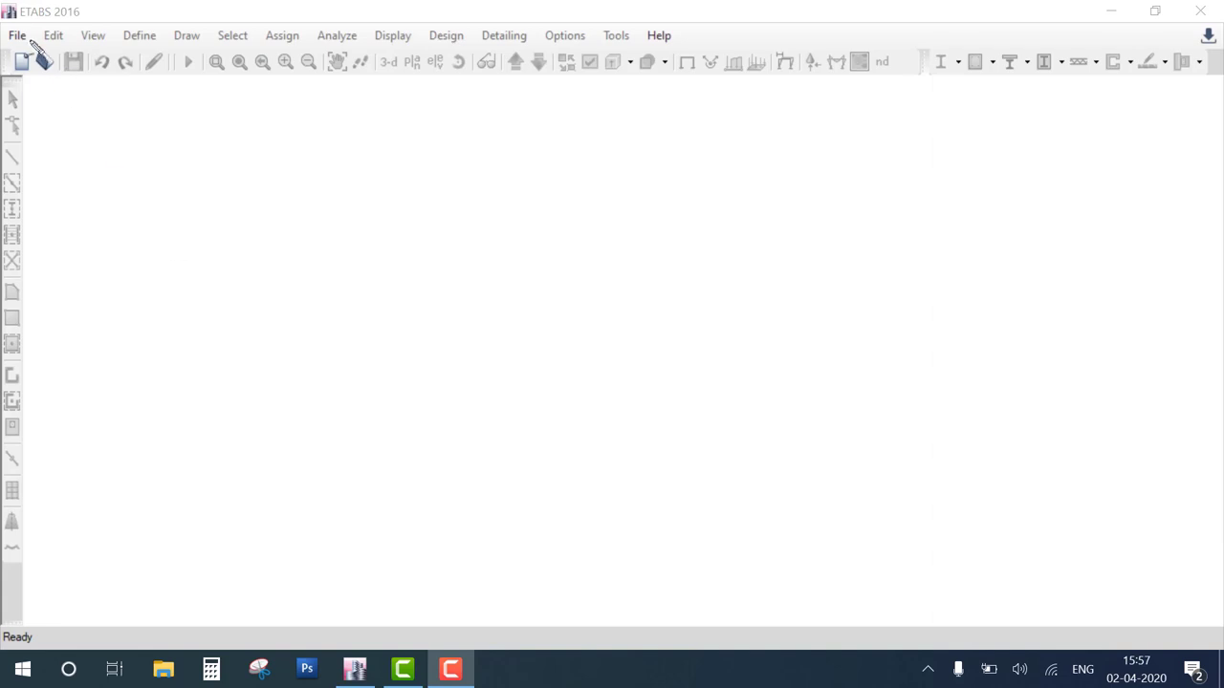
Start a new blank ETABS model.
{"action": "left_click_drag", "start_coordinate": [23, 31], "coordinate": [598, 650]}
{"action": "mouse_move", "coordinate": [1068, 658]}
{"action": "left_mouse_down"}
{"action": "mouse_move", "coordinate": [34, 84]}
{"action": "mouse_move", "coordinate": [188, 350]}
{"action": "mouse_move", "coordinate": [212, 275]}
{"action": "left_mouse_up"}
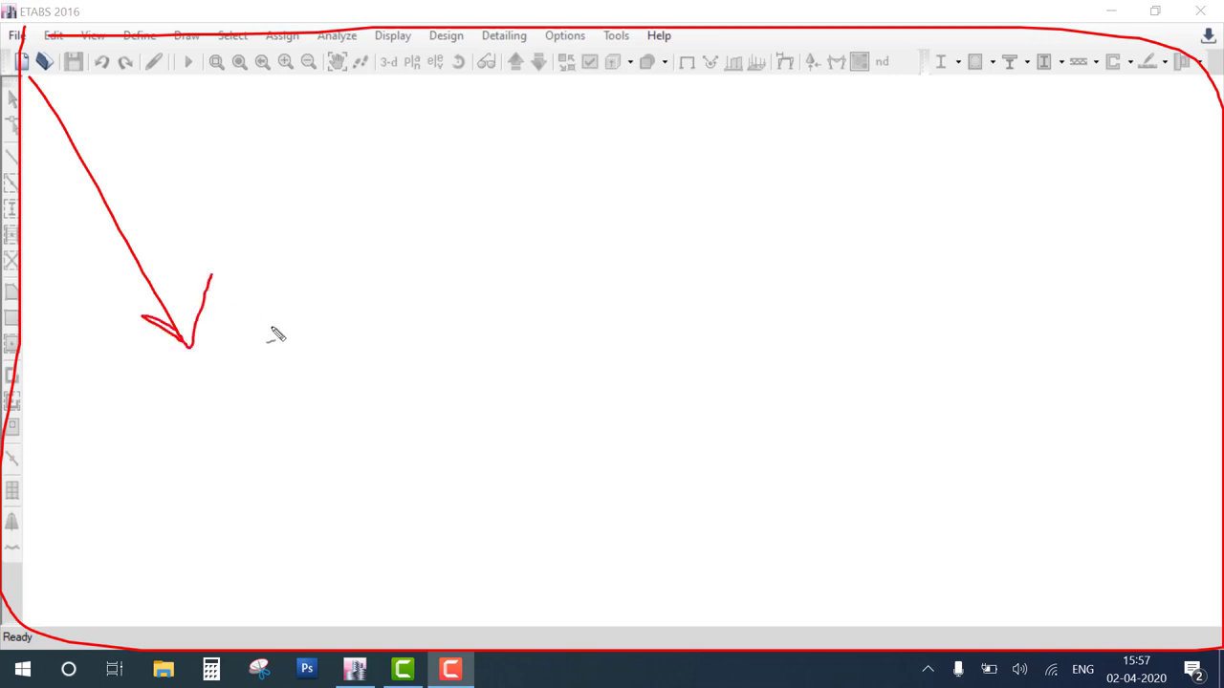
{"action": "key", "text": "Escape"}
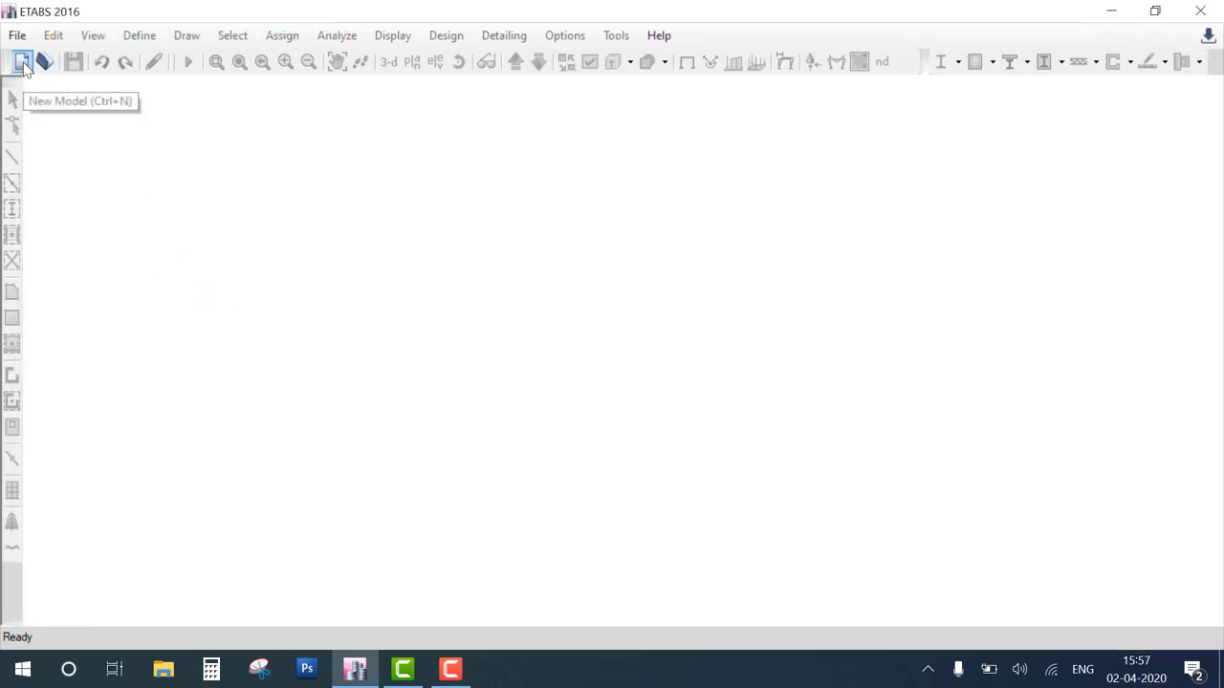
{"action": "left_click", "coordinate": [21, 61]}
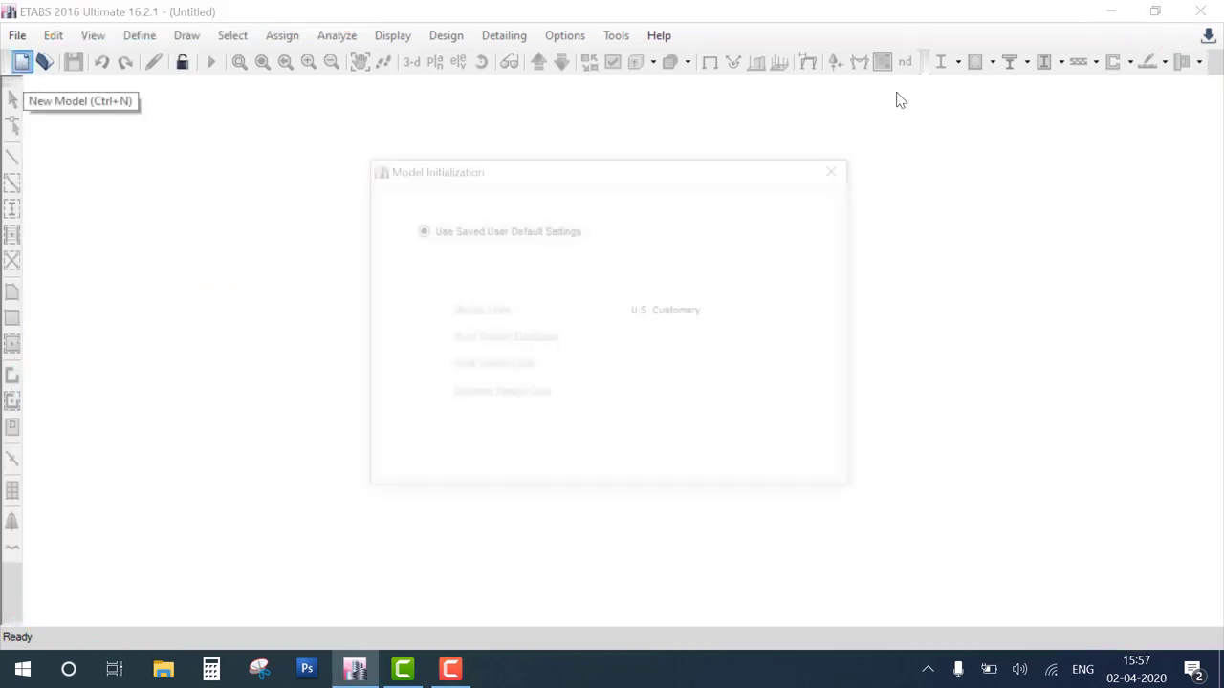
{"action": "mouse_move", "coordinate": [1090, 48]}
{"action": "left_mouse_down"}
{"action": "mouse_move", "coordinate": [704, 131]}
{"action": "mouse_move", "coordinate": [1037, 24]}
{"action": "left_mouse_up"}
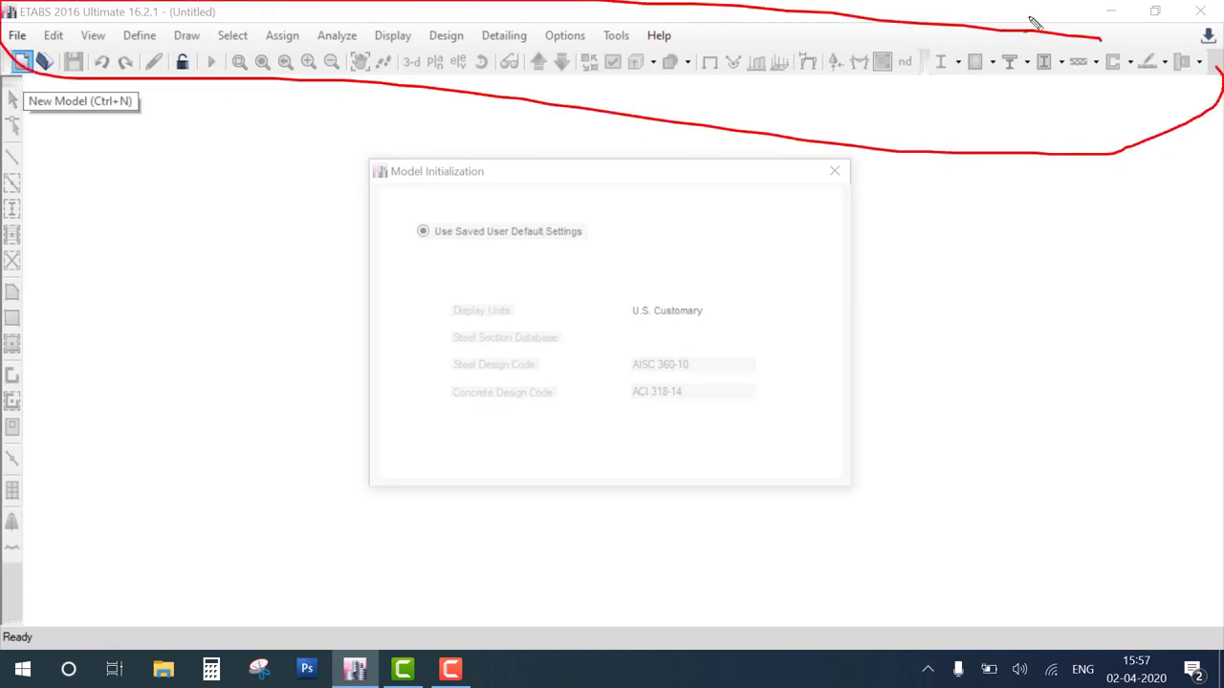
{"action": "left_click_drag", "start_coordinate": [9, 129], "coordinate": [100, 110]}
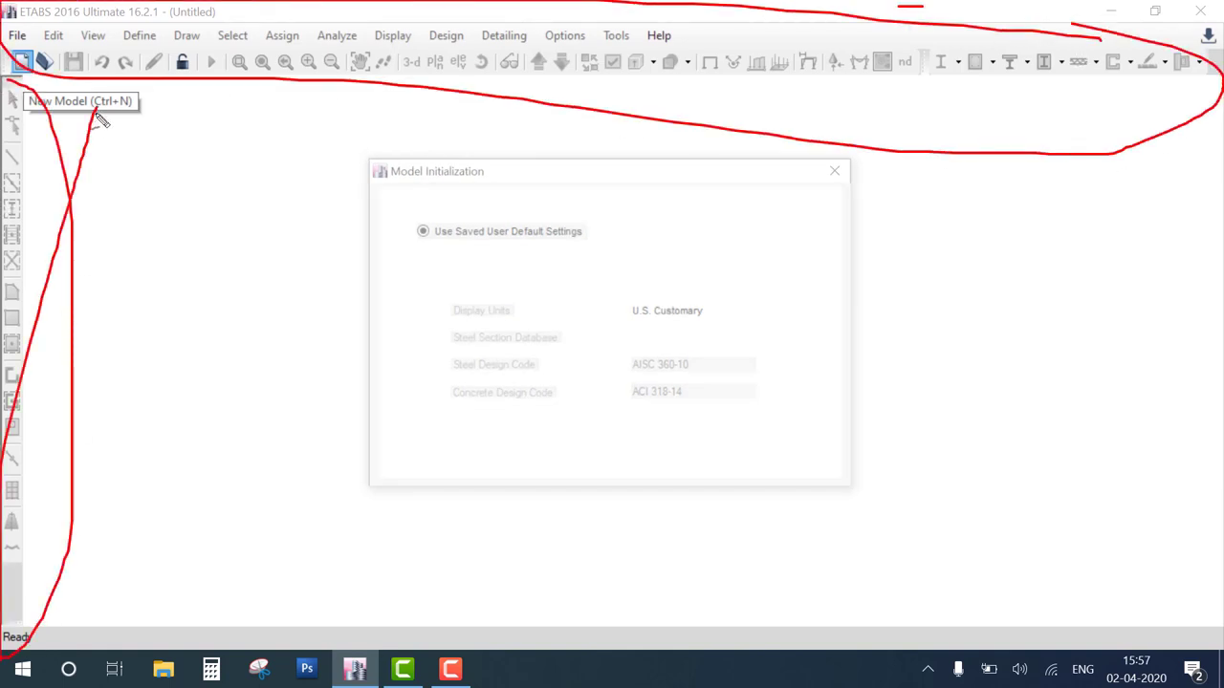
{"action": "key", "text": "Escape"}
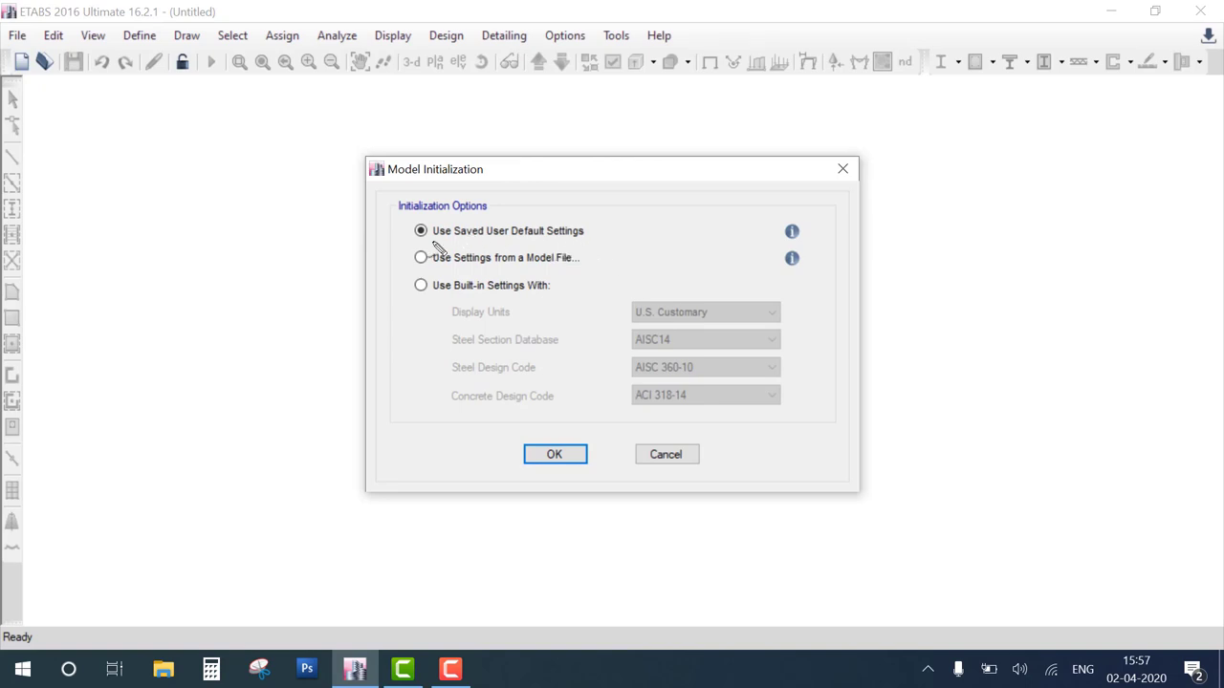
Choose 'Use Settings from a Model File' in Model Initialization.
{"action": "mouse_move", "coordinate": [435, 246]}
{"action": "left_mouse_down"}
{"action": "mouse_move", "coordinate": [535, 256]}
{"action": "mouse_move", "coordinate": [672, 202]}
{"action": "left_mouse_up"}
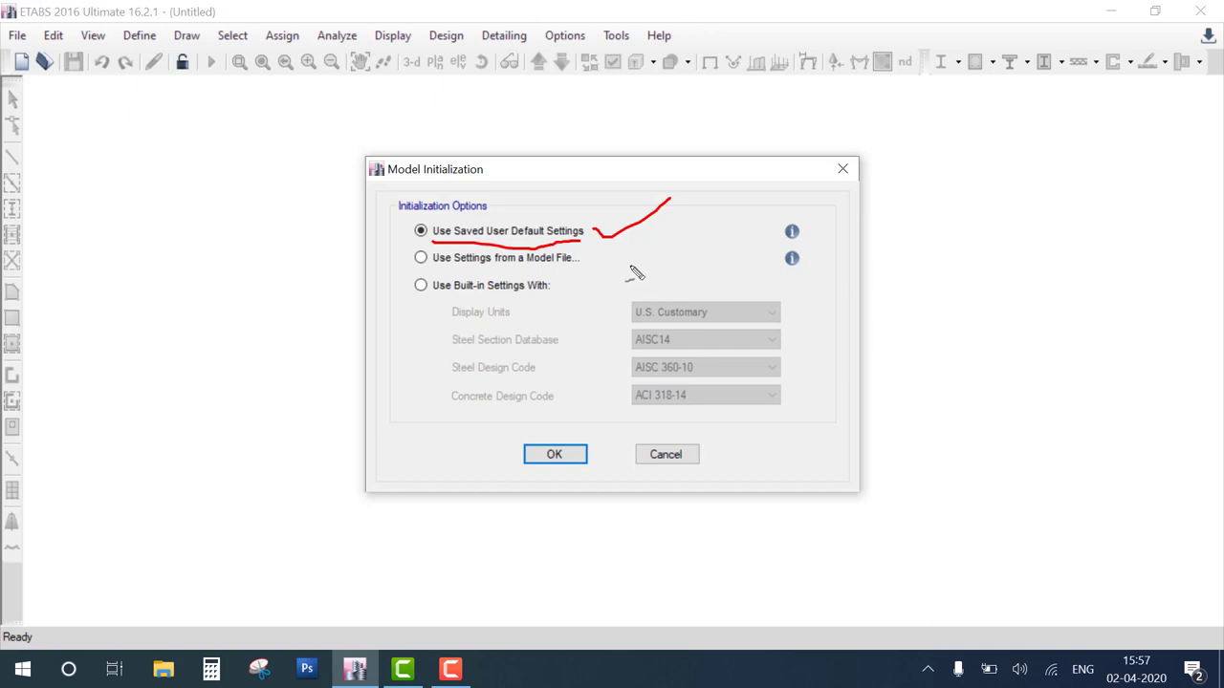
{"action": "mouse_move", "coordinate": [420, 271]}
{"action": "left_mouse_down"}
{"action": "mouse_move", "coordinate": [581, 269]}
{"action": "mouse_move", "coordinate": [617, 256]}
{"action": "left_mouse_up"}
{"action": "left_click_drag", "start_coordinate": [432, 255], "coordinate": [427, 263]}
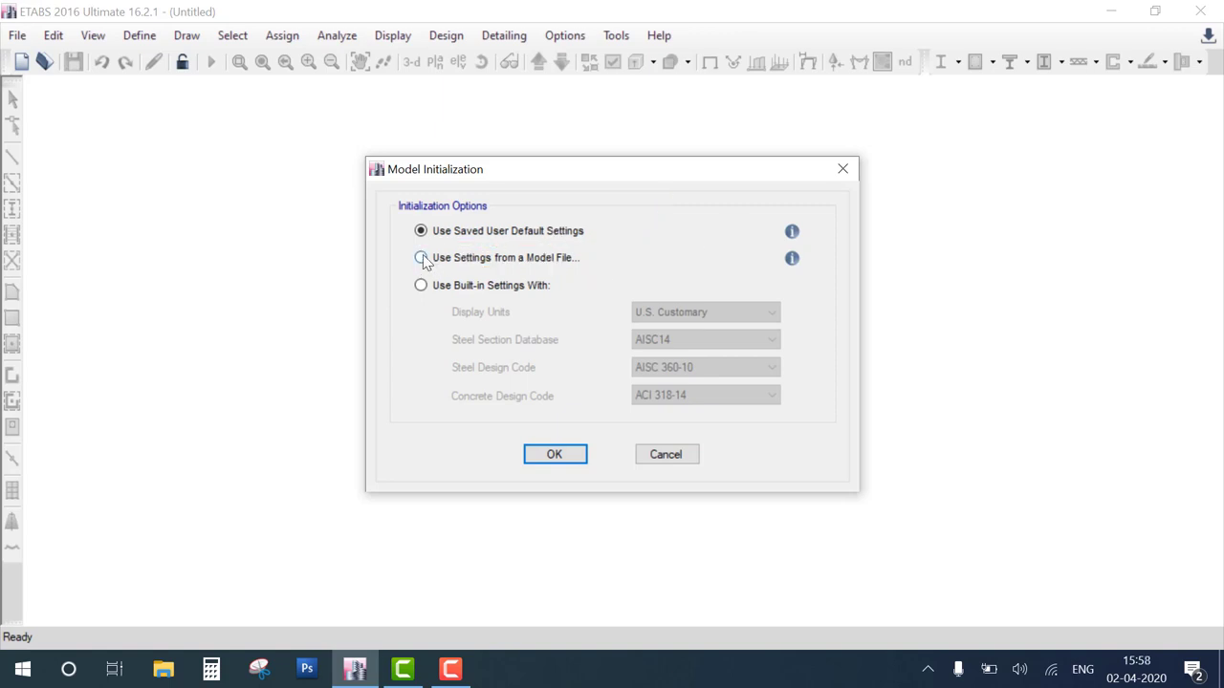
{"action": "left_click", "coordinate": [423, 256]}
{"action": "left_click", "coordinate": [556, 456]}
{"action": "left_click_drag", "start_coordinate": [556, 457], "coordinate": [592, 441]}
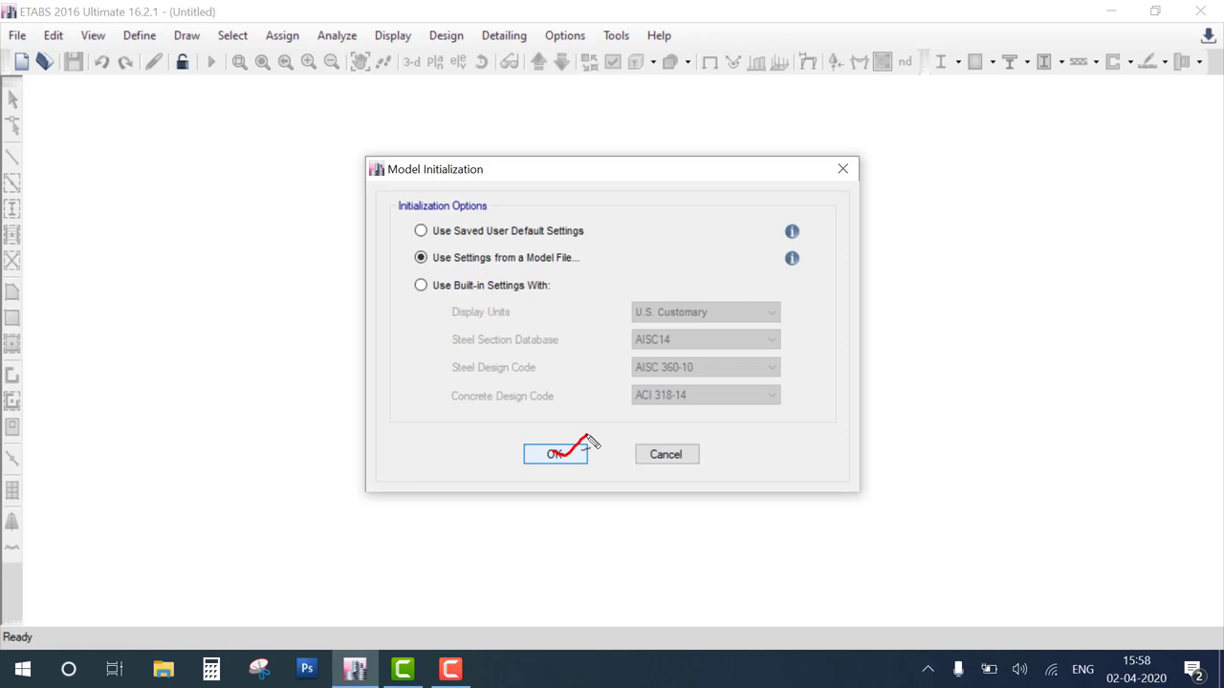
{"action": "left_click_drag", "start_coordinate": [577, 393], "coordinate": [584, 391]}
{"action": "key", "text": "Escape"}
Use built-in settings with Metric SI display units and the Indian steel section database.
{"action": "left_click", "coordinate": [421, 284]}
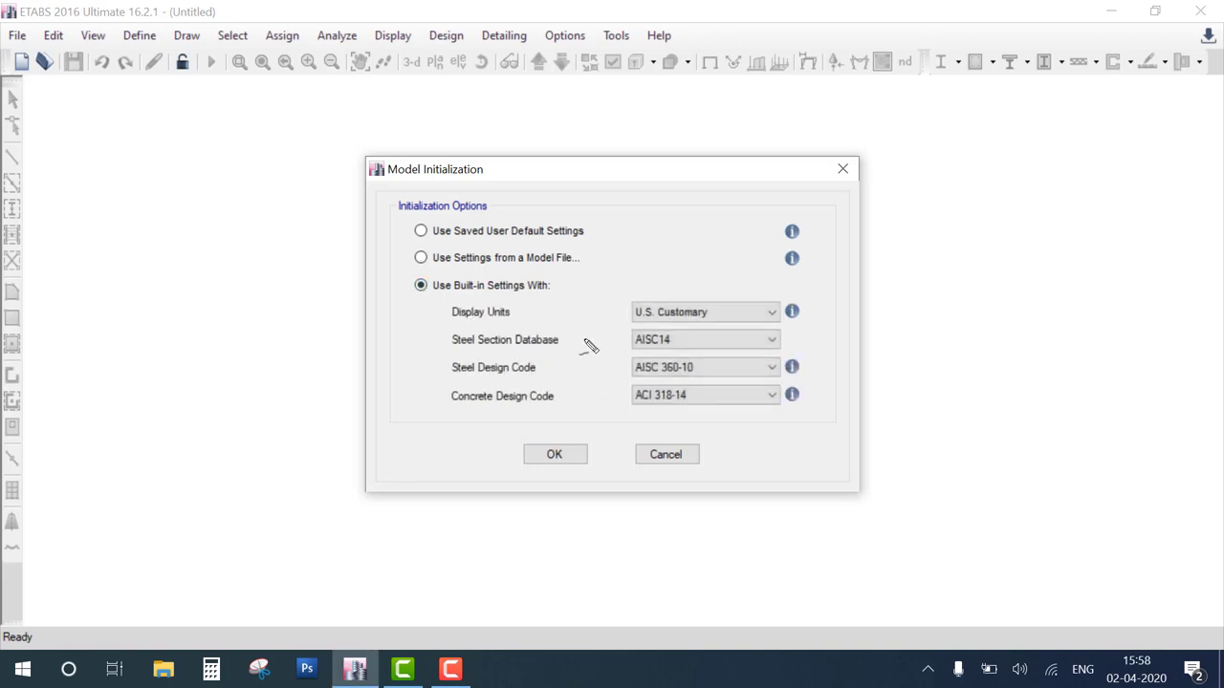
{"action": "mouse_move", "coordinate": [772, 287]}
{"action": "left_mouse_down"}
{"action": "mouse_move", "coordinate": [785, 287]}
{"action": "mouse_move", "coordinate": [809, 421]}
{"action": "mouse_move", "coordinate": [755, 421]}
{"action": "left_mouse_up"}
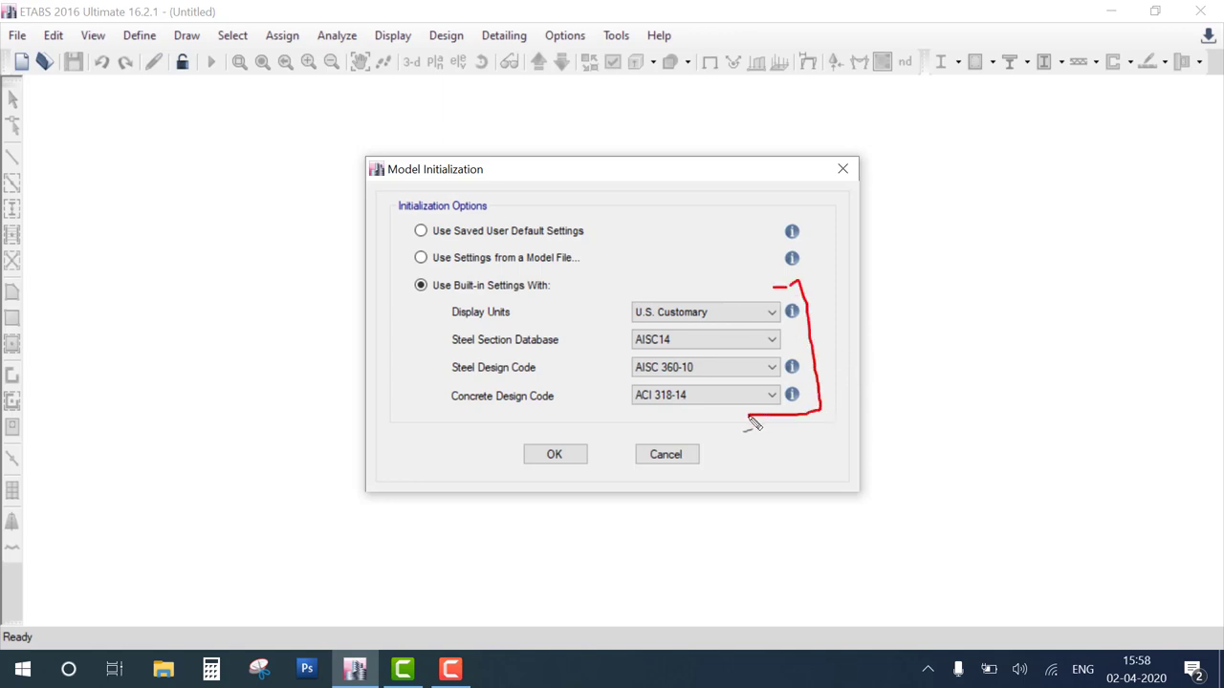
{"action": "key", "text": "Escape"}
{"action": "left_click", "coordinate": [736, 313]}
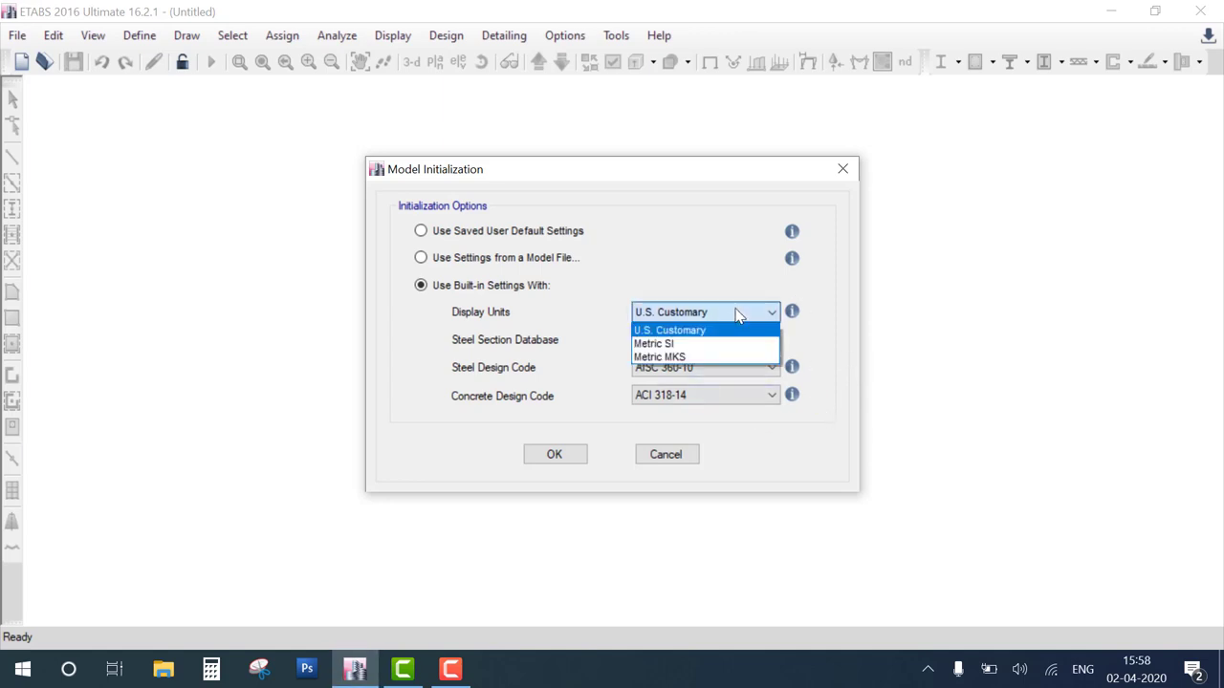
{"action": "left_click", "coordinate": [704, 340]}
{"action": "left_click", "coordinate": [704, 342]}
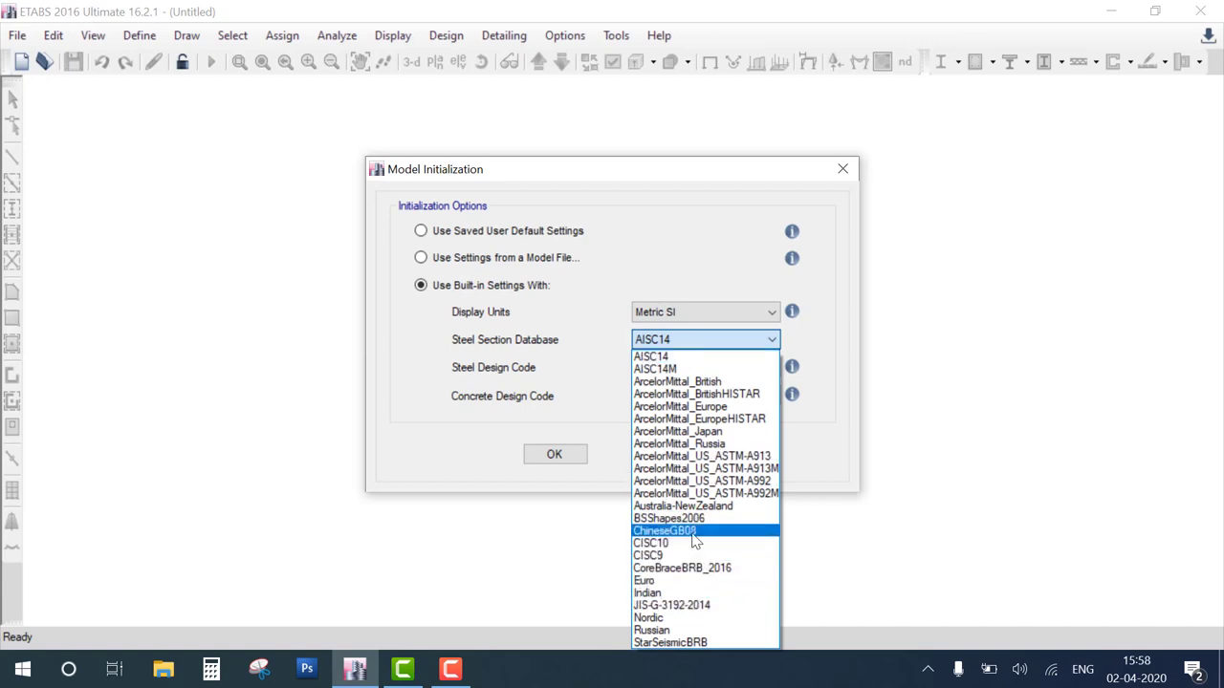
{"action": "left_click", "coordinate": [680, 592]}
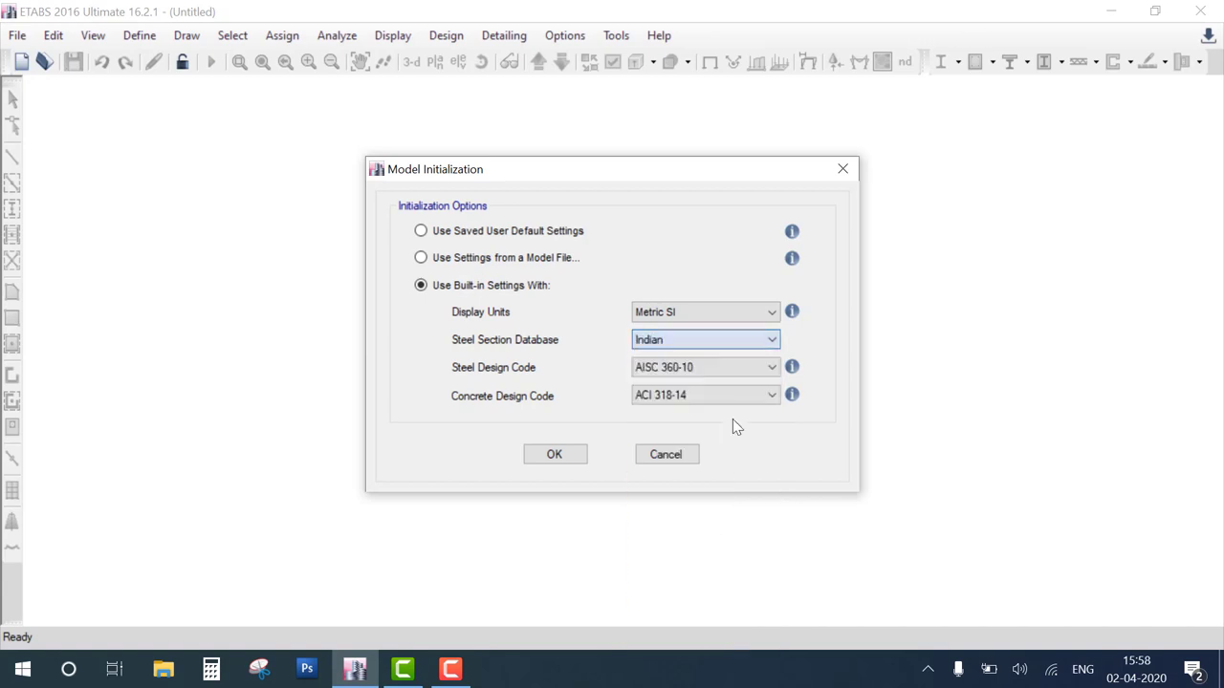
Set IS 800:2007 steel and IS 456:2000 concrete design codes, and accept initialization.
{"action": "left_click", "coordinate": [739, 371]}
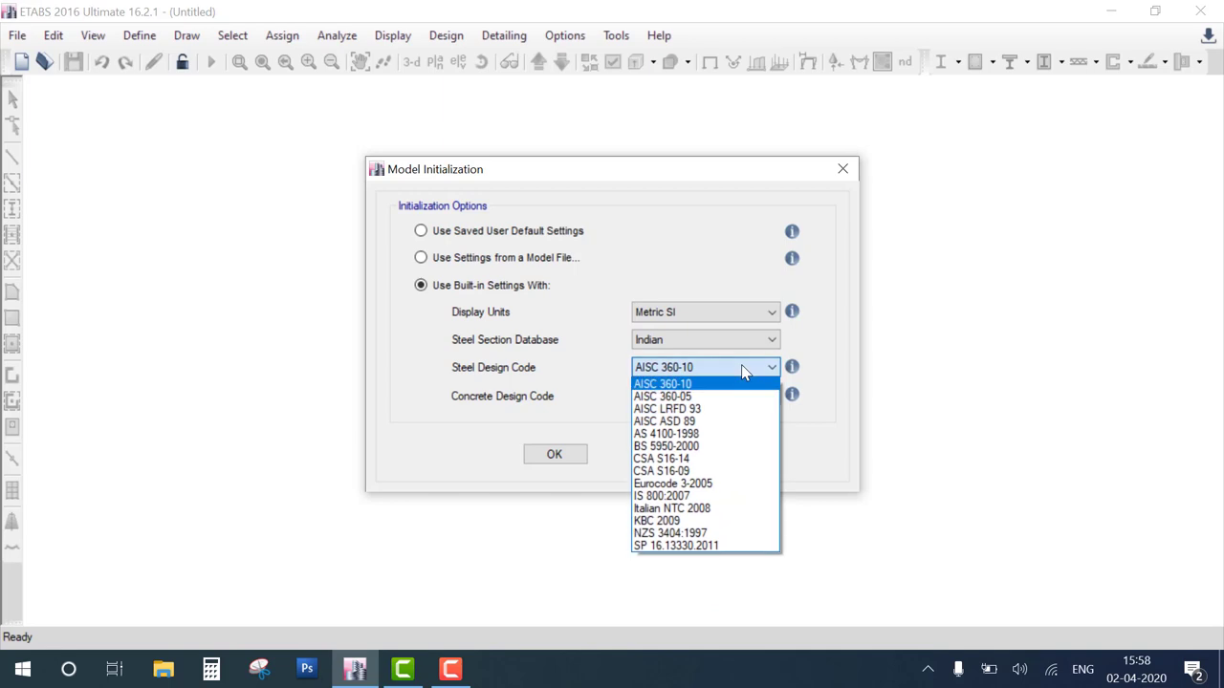
{"action": "left_click", "coordinate": [669, 495]}
{"action": "left_click", "coordinate": [704, 398]}
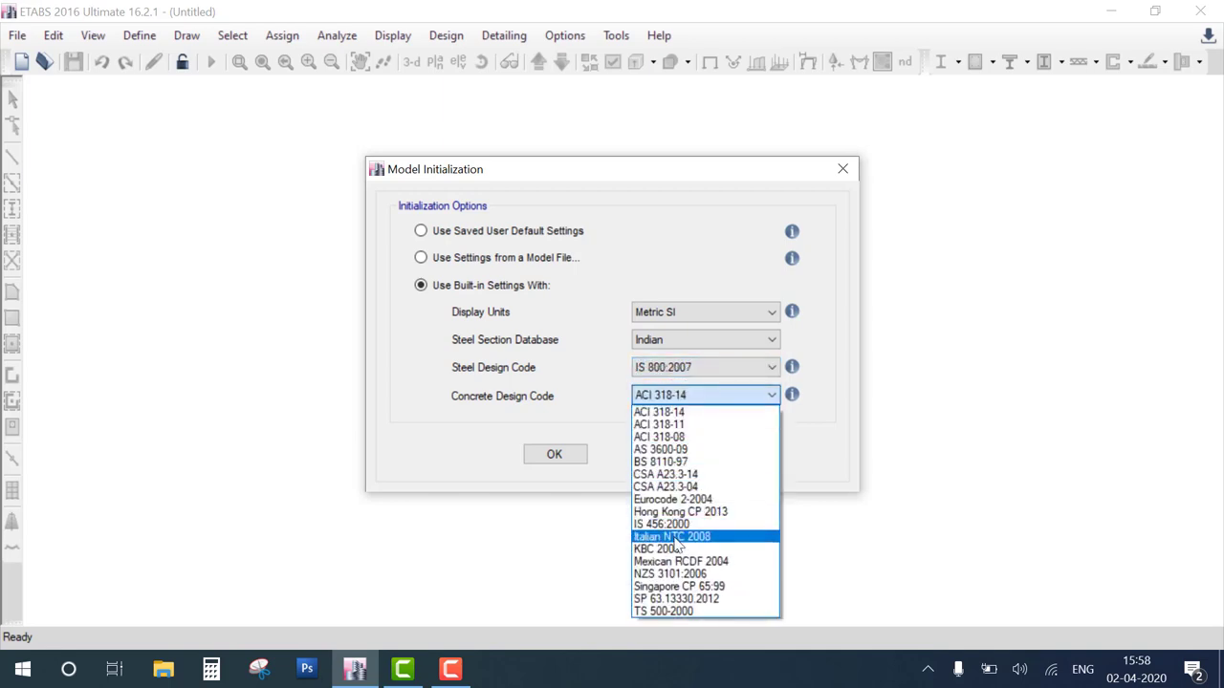
{"action": "left_click", "coordinate": [673, 536]}
{"action": "left_click", "coordinate": [705, 395]}
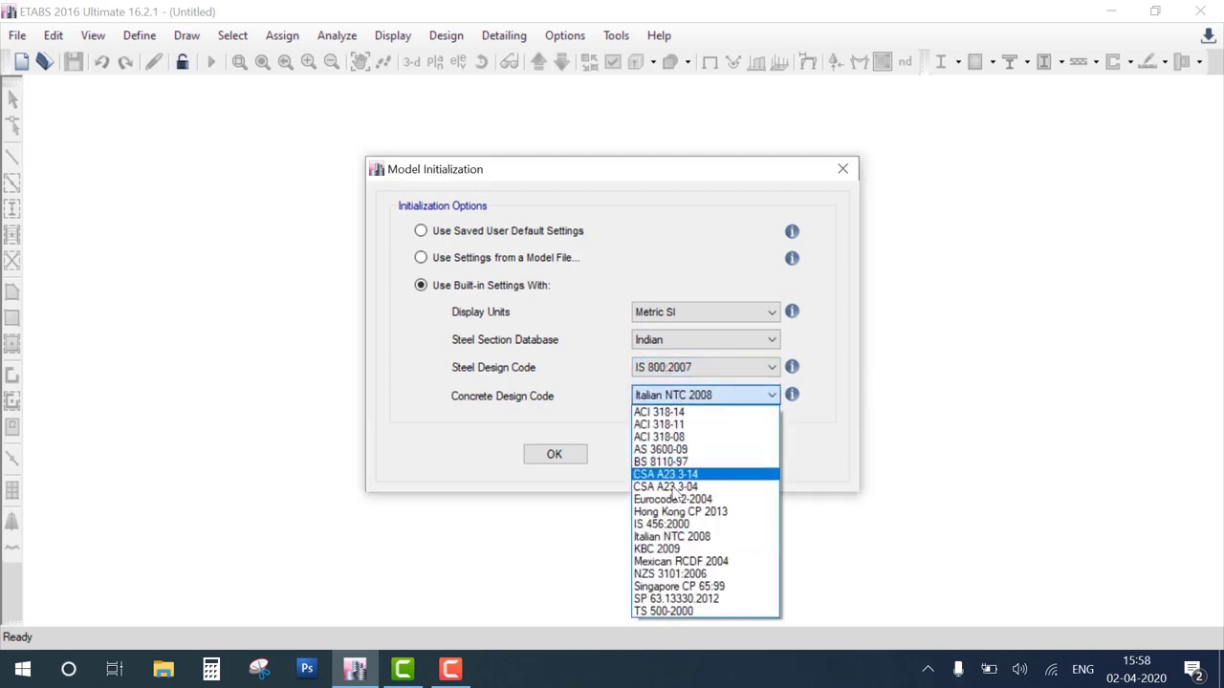
{"action": "left_click", "coordinate": [674, 523]}
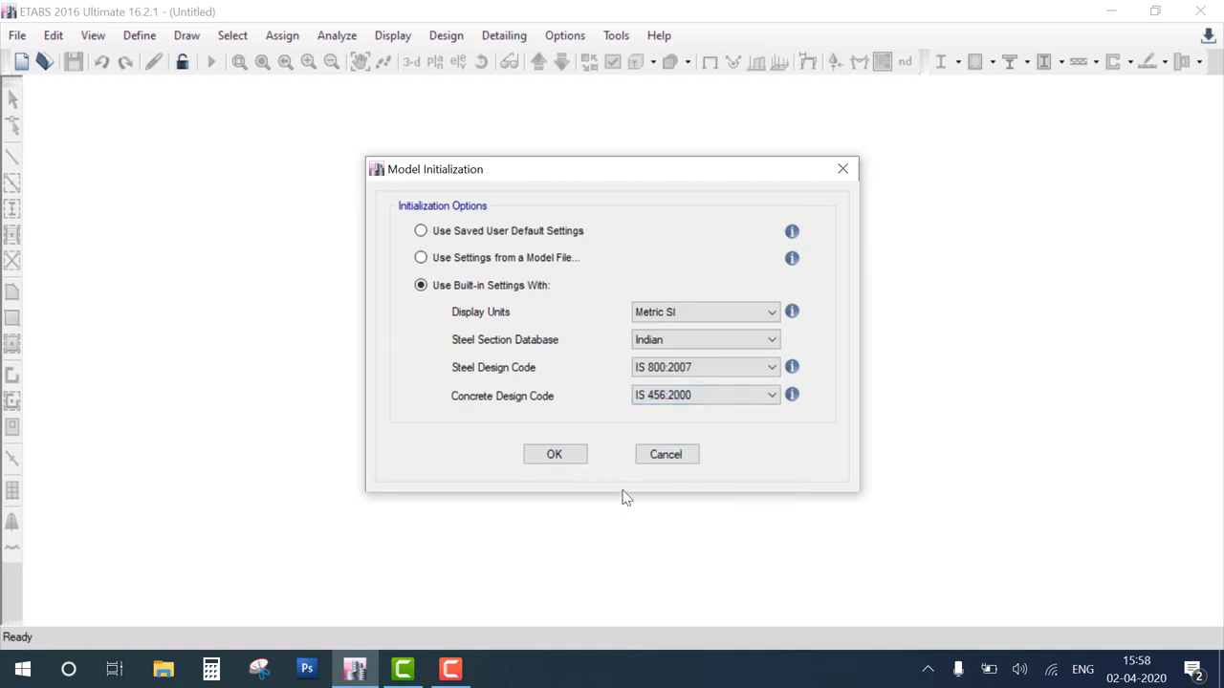
{"action": "left_click", "coordinate": [560, 456]}
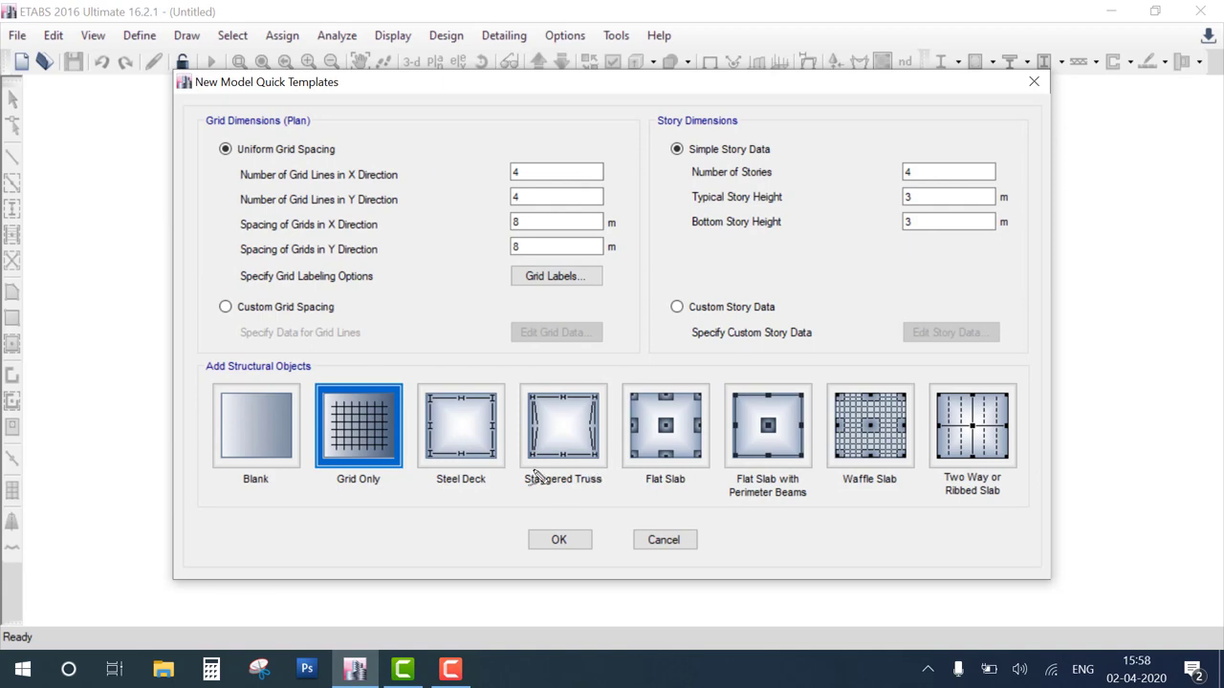
{"action": "mouse_move", "coordinate": [201, 119]}
{"action": "left_mouse_down"}
{"action": "mouse_move", "coordinate": [208, 356]}
{"action": "mouse_move", "coordinate": [390, 349]}
{"action": "mouse_move", "coordinate": [635, 368]}
{"action": "mouse_move", "coordinate": [643, 148]}
{"action": "mouse_move", "coordinate": [423, 115]}
{"action": "mouse_move", "coordinate": [196, 117]}
{"action": "left_mouse_up"}
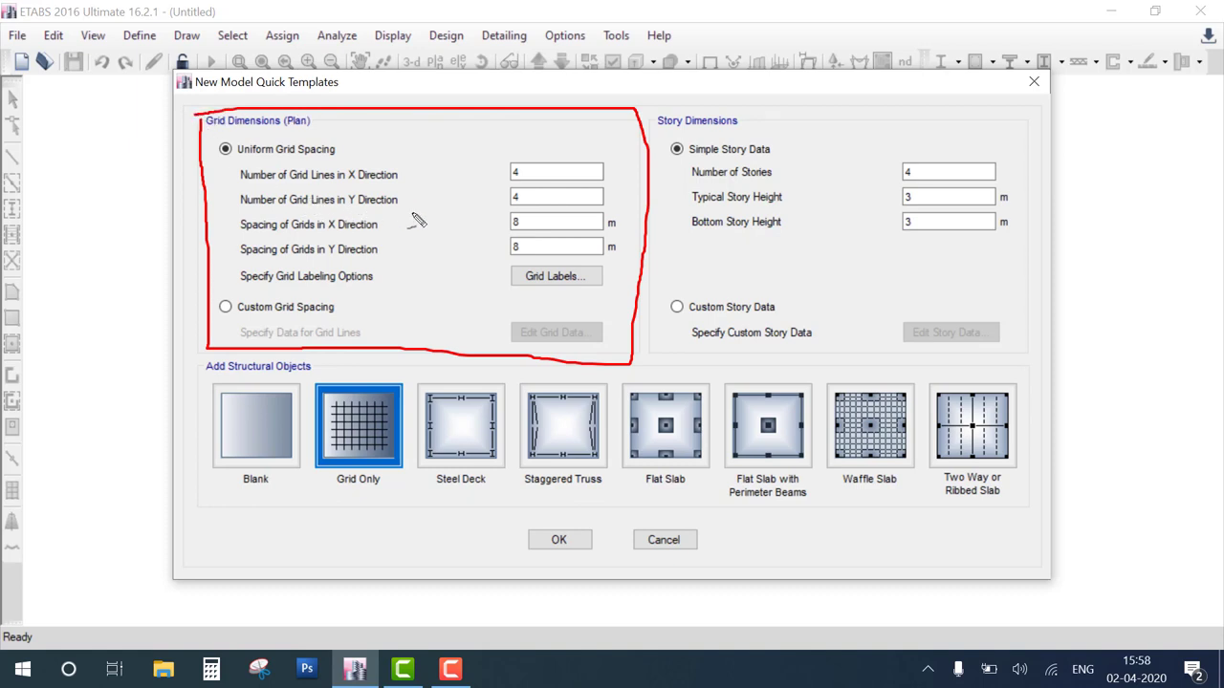
{"action": "mouse_move", "coordinate": [363, 259]}
{"action": "left_mouse_down"}
{"action": "mouse_move", "coordinate": [381, 282]}
{"action": "mouse_move", "coordinate": [447, 229]}
{"action": "left_mouse_up"}
{"action": "left_click_drag", "start_coordinate": [875, 282], "coordinate": [874, 514]}
{"action": "mouse_move", "coordinate": [875, 284]}
{"action": "left_mouse_down"}
{"action": "mouse_move", "coordinate": [1099, 268]}
{"action": "mouse_move", "coordinate": [1041, 304]}
{"action": "left_mouse_up"}
{"action": "mouse_move", "coordinate": [1154, 255]}
{"action": "left_mouse_down"}
{"action": "mouse_move", "coordinate": [1123, 272]}
{"action": "mouse_move", "coordinate": [1174, 276]}
{"action": "mouse_move", "coordinate": [1172, 251]}
{"action": "mouse_move", "coordinate": [1200, 274]}
{"action": "left_mouse_up"}
{"action": "mouse_move", "coordinate": [865, 524]}
{"action": "left_mouse_down"}
{"action": "mouse_move", "coordinate": [888, 573]}
{"action": "mouse_move", "coordinate": [927, 515]}
{"action": "left_mouse_up"}
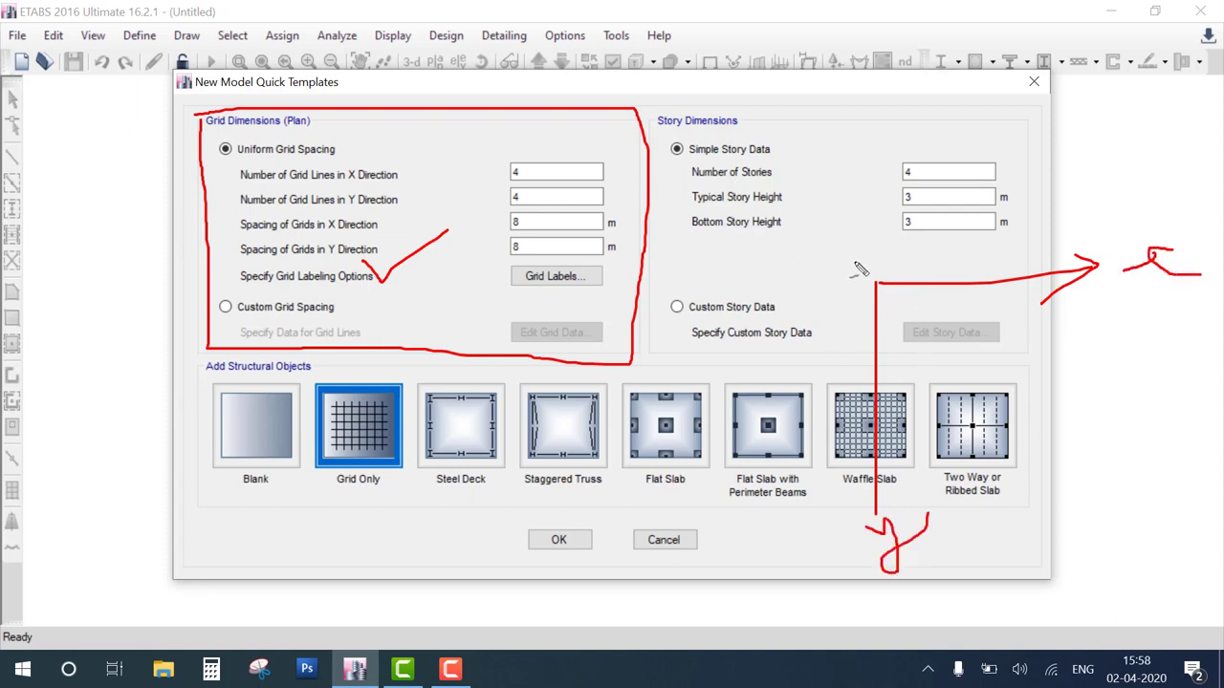
{"action": "mouse_move", "coordinate": [869, 280]}
{"action": "left_mouse_down"}
{"action": "mouse_move", "coordinate": [869, 220]}
{"action": "mouse_move", "coordinate": [837, 189]}
{"action": "mouse_move", "coordinate": [895, 189]}
{"action": "left_mouse_up"}
{"action": "left_click_drag", "start_coordinate": [868, 127], "coordinate": [919, 145]}
{"action": "mouse_move", "coordinate": [910, 277]}
{"action": "left_mouse_down"}
{"action": "mouse_move", "coordinate": [1042, 272]}
{"action": "mouse_move", "coordinate": [1124, 574]}
{"action": "mouse_move", "coordinate": [734, 450]}
{"action": "left_mouse_up"}
{"action": "left_click_drag", "start_coordinate": [753, 352], "coordinate": [754, 328]}
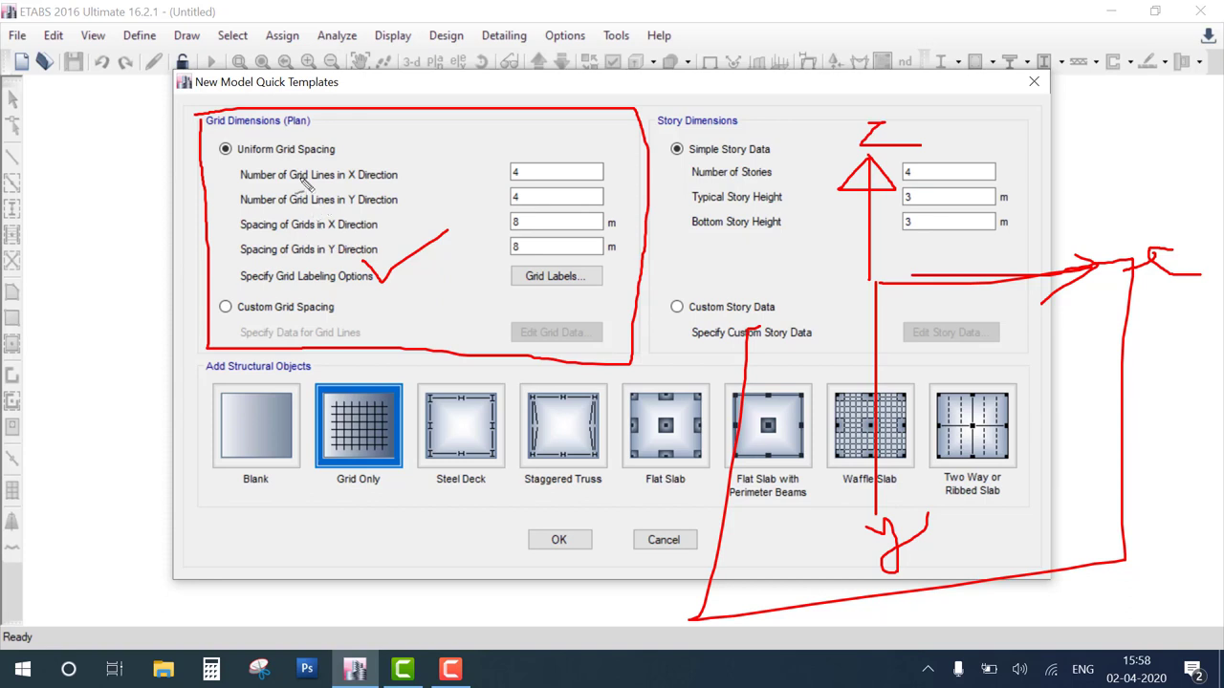
{"action": "left_click_drag", "start_coordinate": [304, 179], "coordinate": [450, 153]}
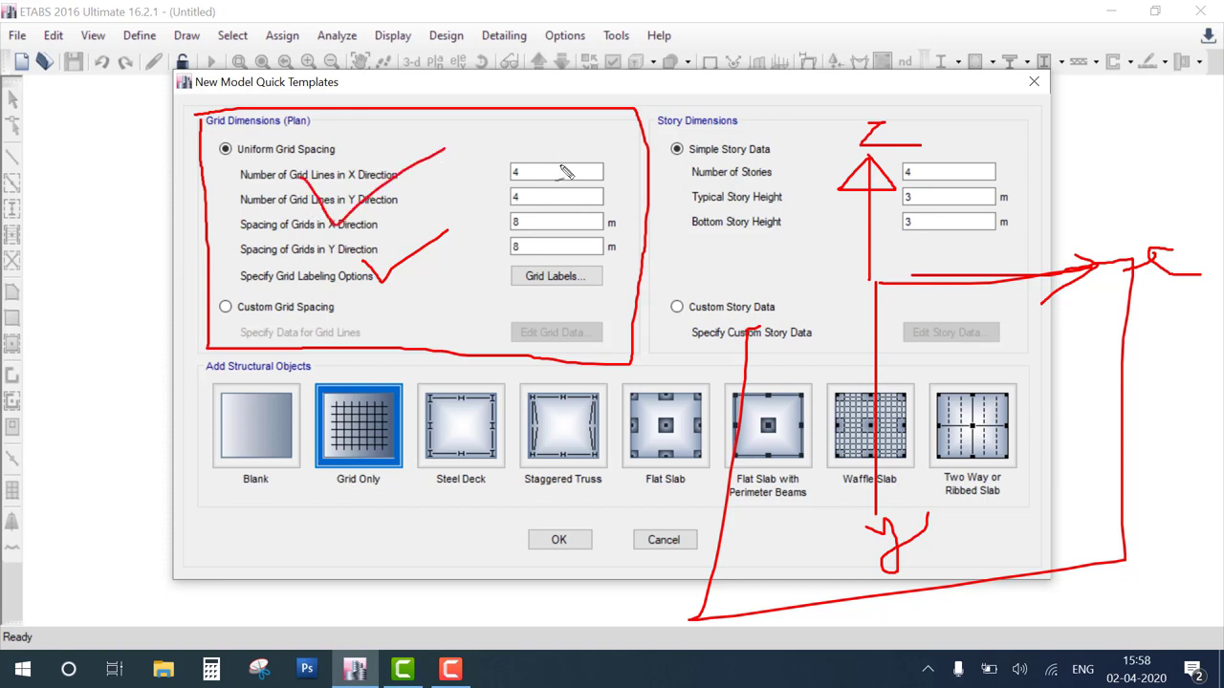
{"action": "key", "text": "Escape"}
{"action": "mouse_move", "coordinate": [210, 123]}
{"action": "left_mouse_down"}
{"action": "mouse_move", "coordinate": [211, 258]}
{"action": "mouse_move", "coordinate": [349, 359]}
{"action": "mouse_move", "coordinate": [659, 208]}
{"action": "mouse_move", "coordinate": [657, 132]}
{"action": "left_mouse_up"}
{"action": "left_click_drag", "start_coordinate": [611, 72], "coordinate": [239, 148]}
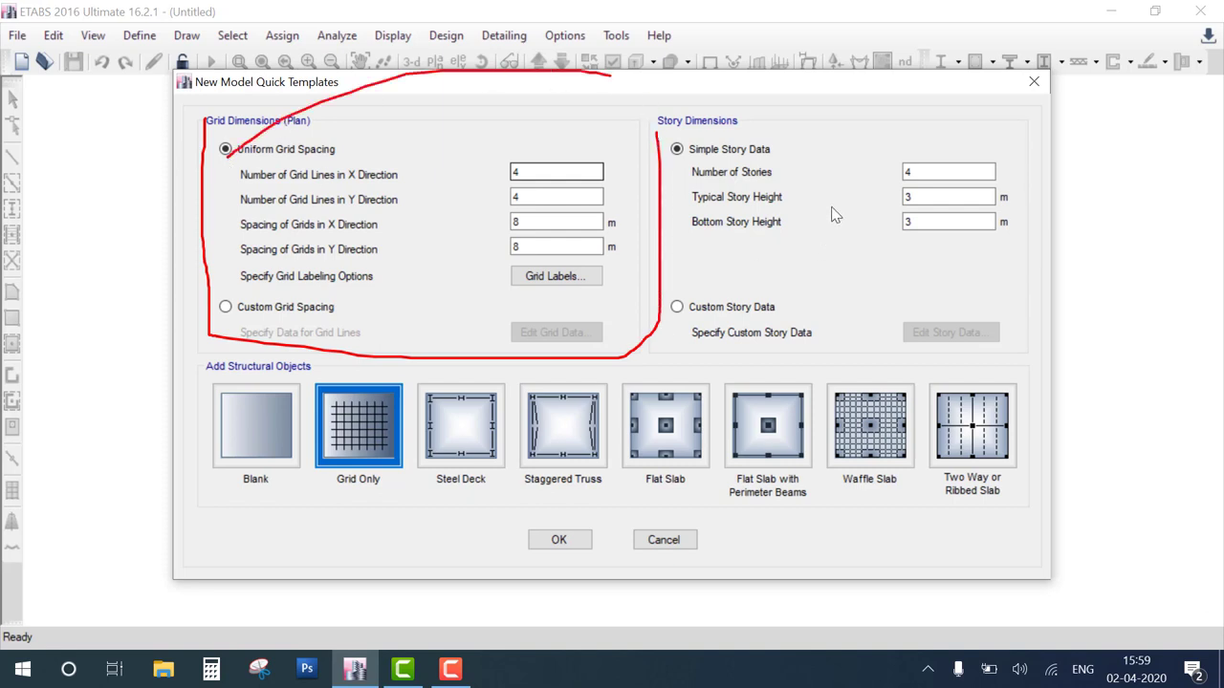
{"action": "mouse_move", "coordinate": [686, 124]}
{"action": "left_mouse_down"}
{"action": "mouse_move", "coordinate": [711, 287]}
{"action": "mouse_move", "coordinate": [947, 315]}
{"action": "mouse_move", "coordinate": [987, 167]}
{"action": "mouse_move", "coordinate": [736, 119]}
{"action": "left_mouse_up"}
{"action": "mouse_move", "coordinate": [211, 393]}
{"action": "left_mouse_down"}
{"action": "mouse_move", "coordinate": [206, 526]}
{"action": "mouse_move", "coordinate": [1023, 513]}
{"action": "mouse_move", "coordinate": [1028, 384]}
{"action": "mouse_move", "coordinate": [182, 401]}
{"action": "left_mouse_up"}
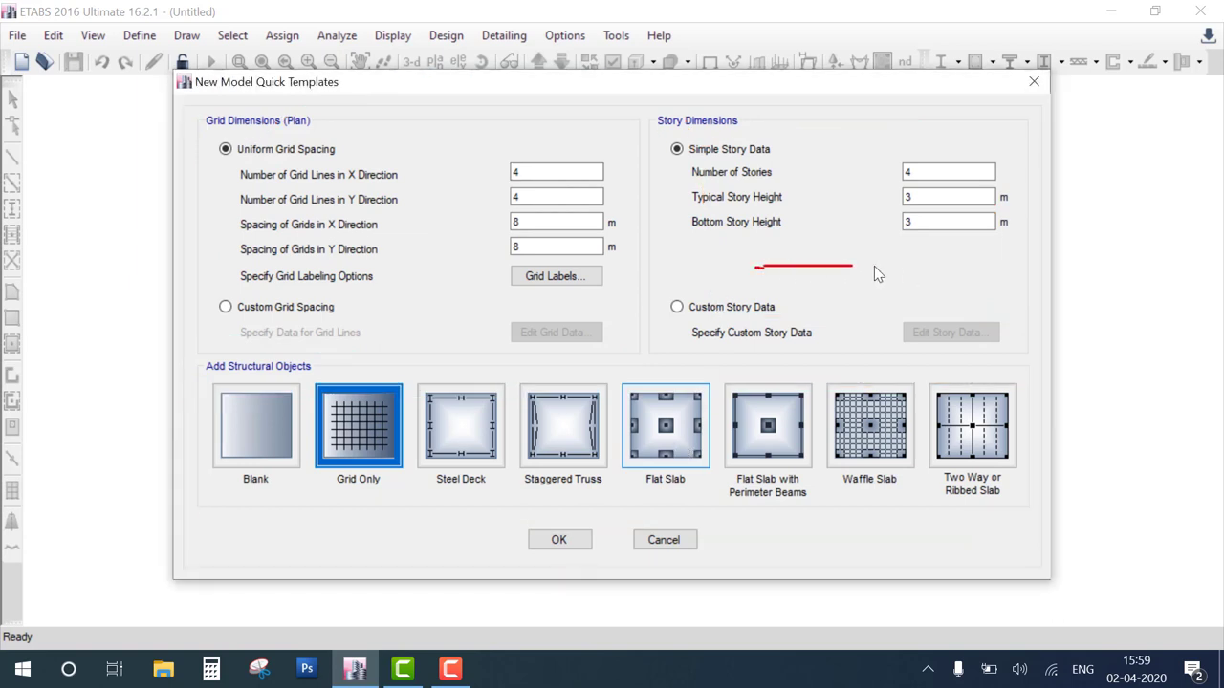
Sketch a beam with points B and C and its supports on screen.
{"action": "left_click_drag", "start_coordinate": [874, 268], "coordinate": [1025, 266]}
{"action": "left_click_drag", "start_coordinate": [901, 260], "coordinate": [901, 279]}
{"action": "mouse_move", "coordinate": [704, 292]}
{"action": "left_mouse_down"}
{"action": "mouse_move", "coordinate": [745, 279]}
{"action": "mouse_move", "coordinate": [747, 264]}
{"action": "left_mouse_up"}
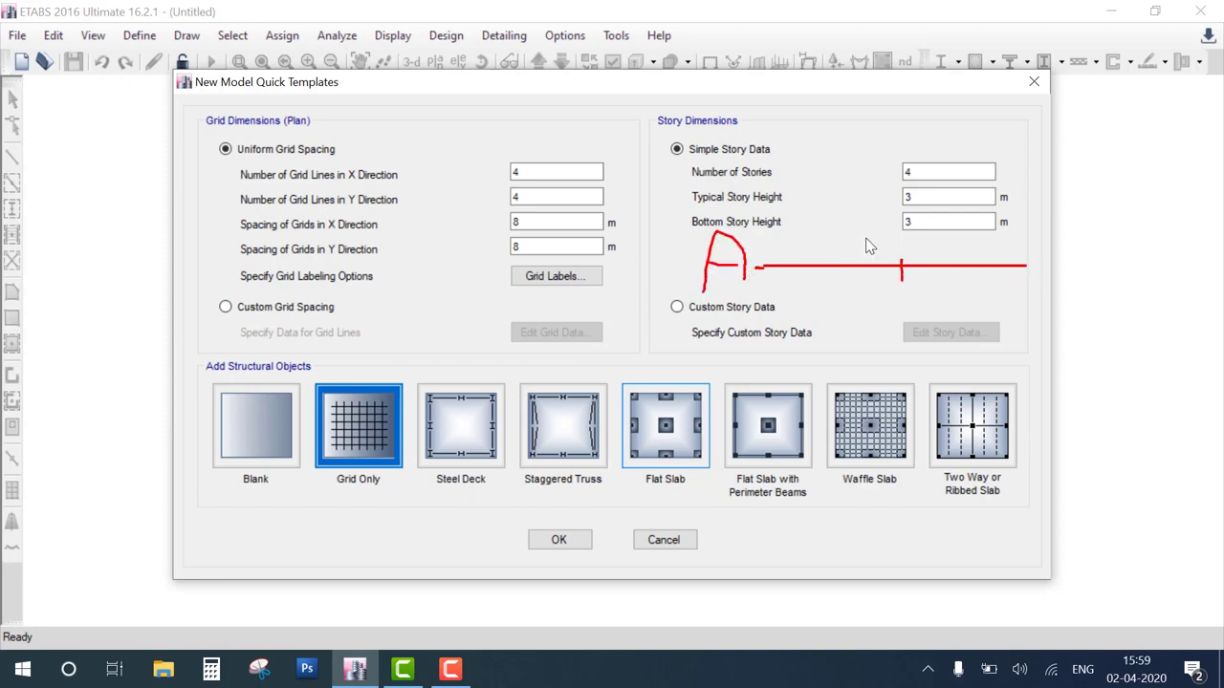
{"action": "mouse_move", "coordinate": [878, 250]}
{"action": "left_mouse_down"}
{"action": "mouse_move", "coordinate": [878, 209]}
{"action": "mouse_move", "coordinate": [880, 251]}
{"action": "left_mouse_up"}
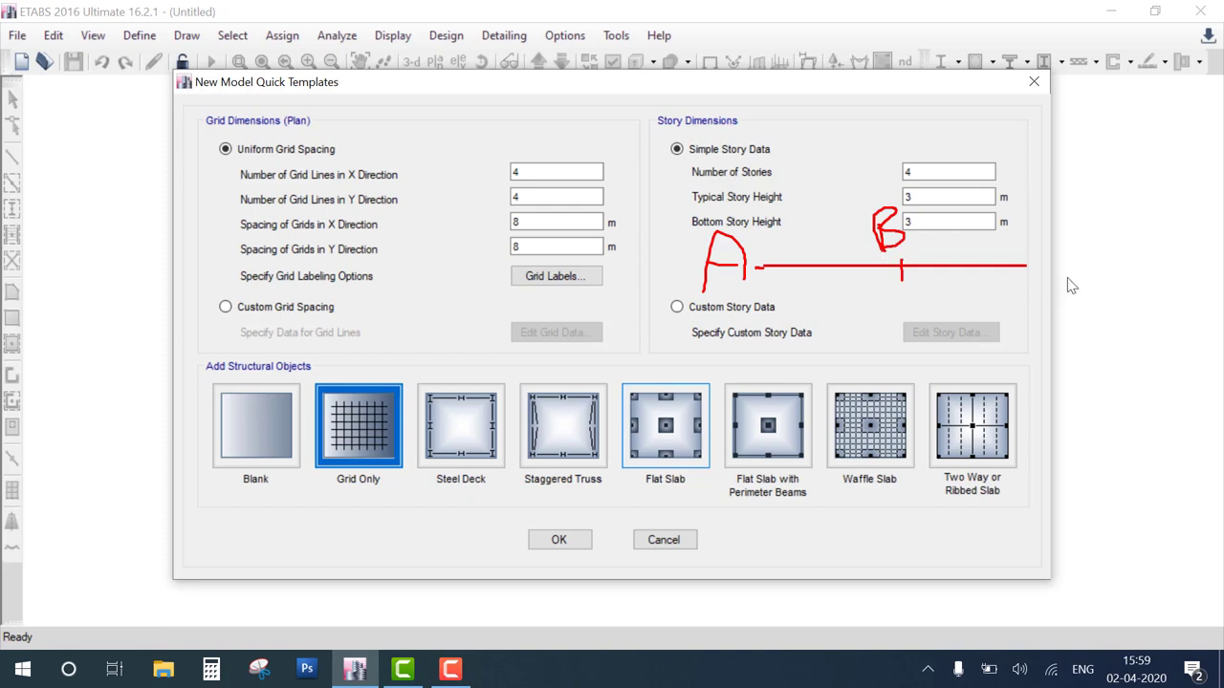
{"action": "mouse_move", "coordinate": [1069, 246]}
{"action": "left_mouse_down"}
{"action": "mouse_move", "coordinate": [1048, 263]}
{"action": "mouse_move", "coordinate": [1071, 274]}
{"action": "left_mouse_up"}
{"action": "mouse_move", "coordinate": [762, 264]}
{"action": "left_mouse_down"}
{"action": "mouse_move", "coordinate": [748, 304]}
{"action": "mouse_move", "coordinate": [773, 285]}
{"action": "mouse_move", "coordinate": [762, 260]}
{"action": "left_mouse_up"}
{"action": "mouse_move", "coordinate": [902, 266]}
{"action": "left_mouse_down"}
{"action": "mouse_move", "coordinate": [885, 304]}
{"action": "mouse_move", "coordinate": [901, 267]}
{"action": "left_mouse_up"}
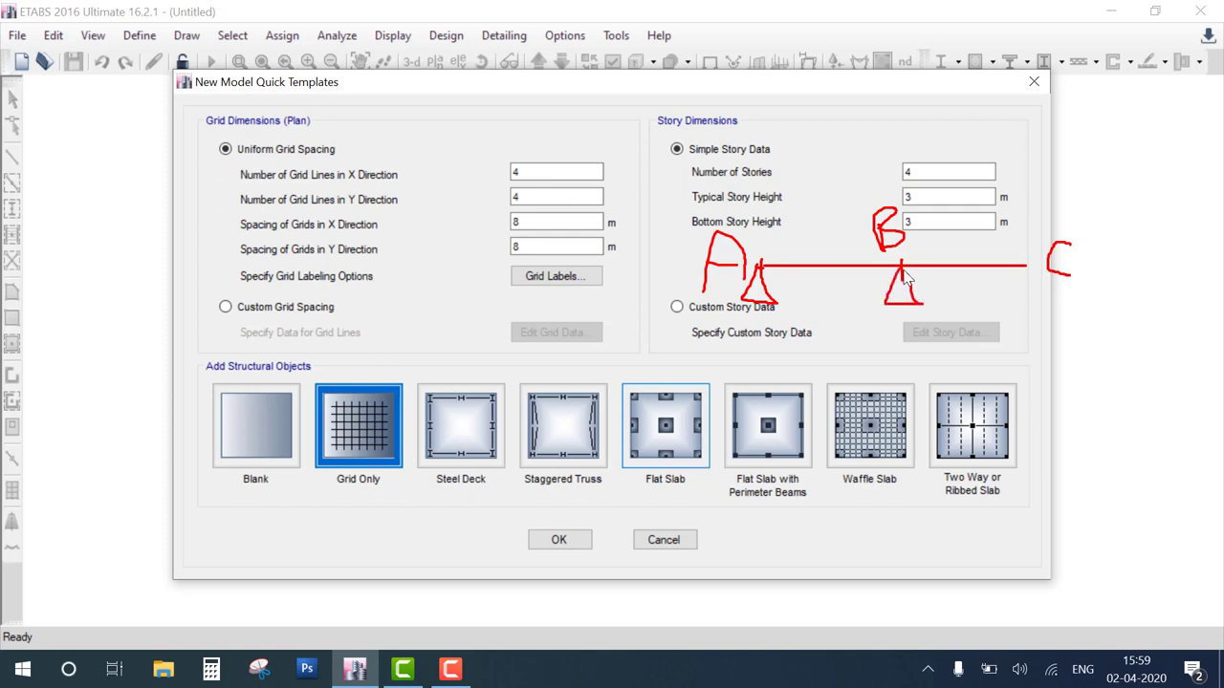
{"action": "left_click_drag", "start_coordinate": [1035, 313], "coordinate": [1006, 306]}
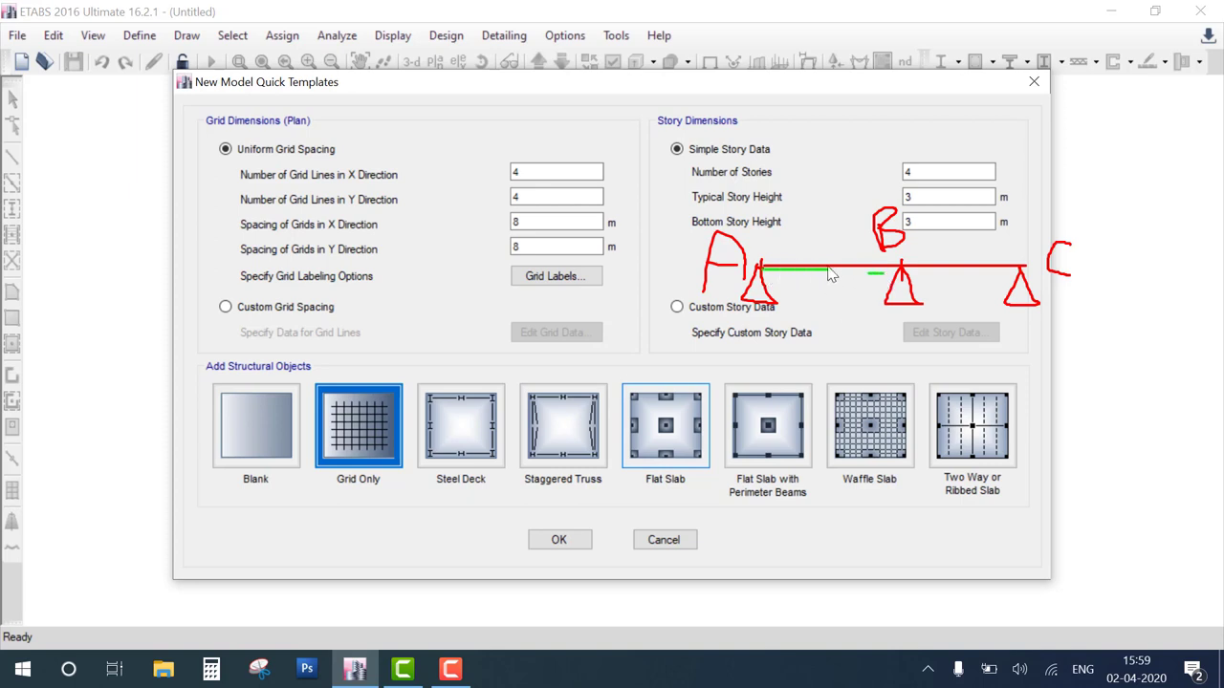
{"action": "left_click_drag", "start_coordinate": [830, 272], "coordinate": [913, 277]}
Mark the slab templates and uniform grid spacing, then clear the annotations.
{"action": "left_click_drag", "start_coordinate": [801, 399], "coordinate": [803, 538]}
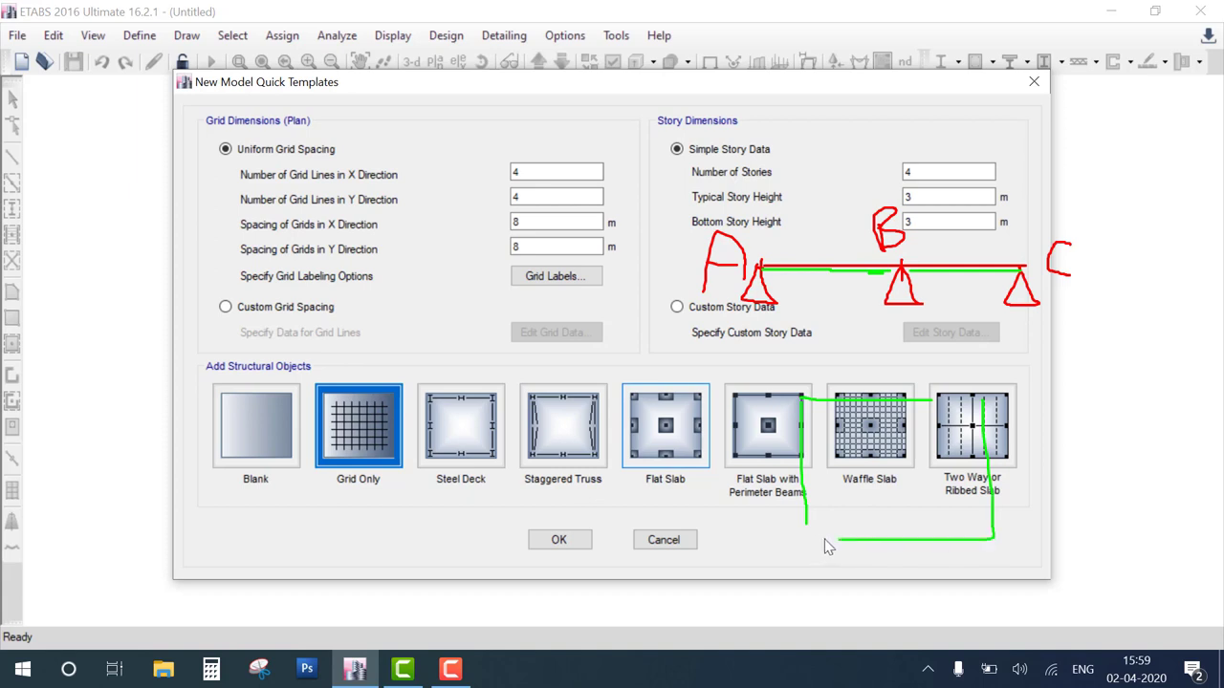
{"action": "left_click_drag", "start_coordinate": [803, 445], "coordinate": [992, 445]}
{"action": "left_click_drag", "start_coordinate": [808, 492], "coordinate": [993, 493]}
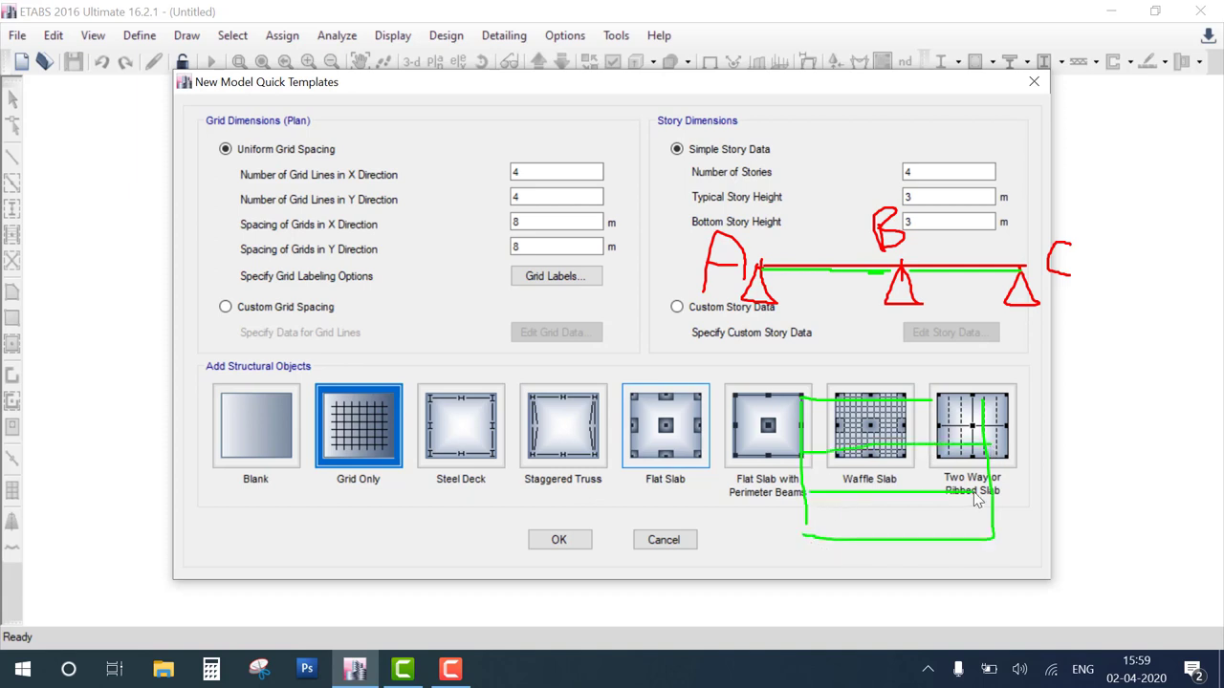
{"action": "left_click_drag", "start_coordinate": [368, 146], "coordinate": [484, 154]}
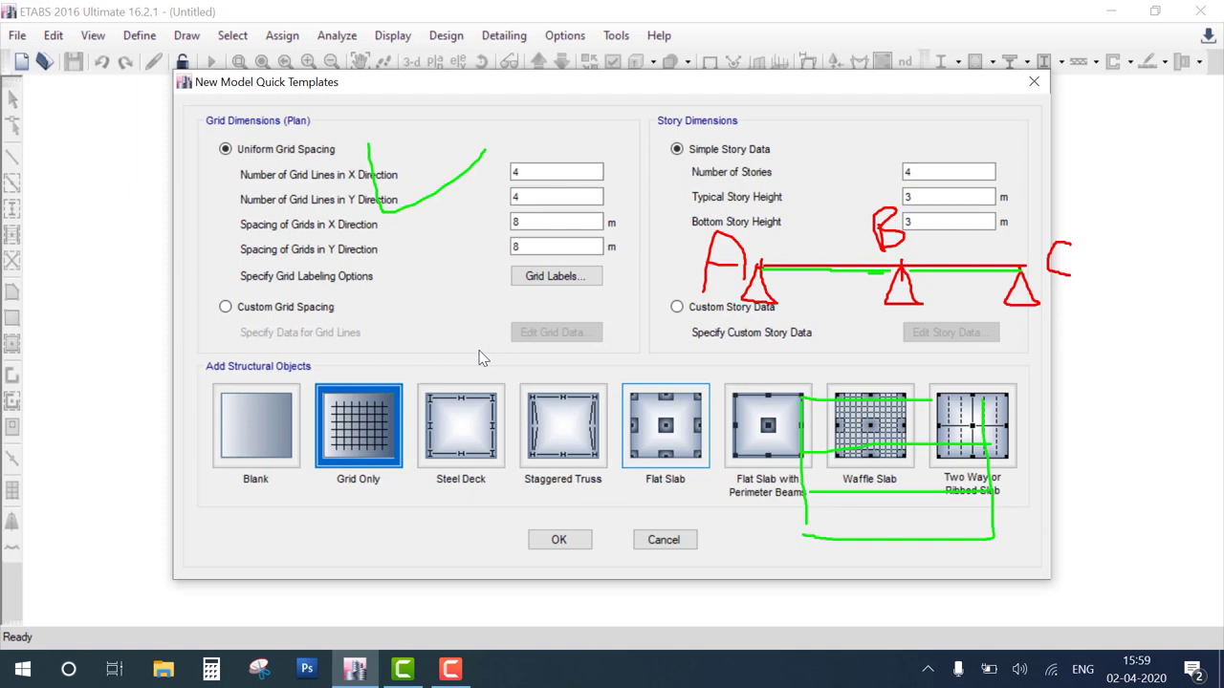
{"action": "key", "text": "Escape"}
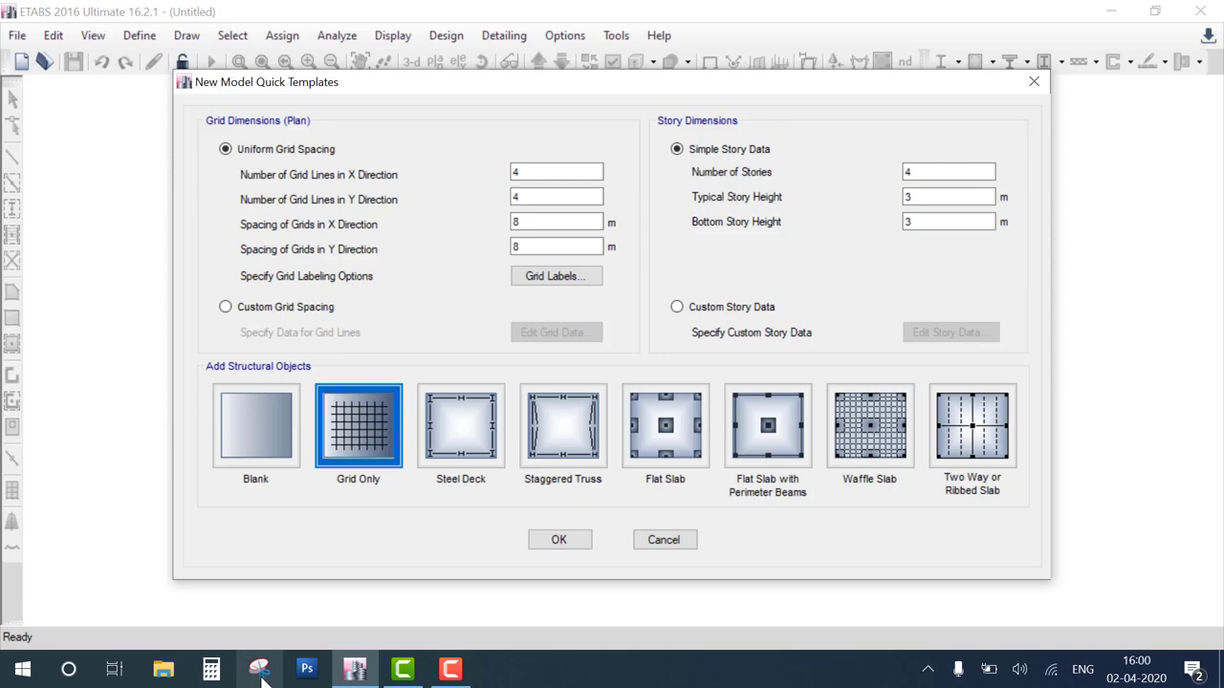
Snip the New Model Quick Templates dialog with Snipping Tool.
{"action": "left_click", "coordinate": [259, 669]}
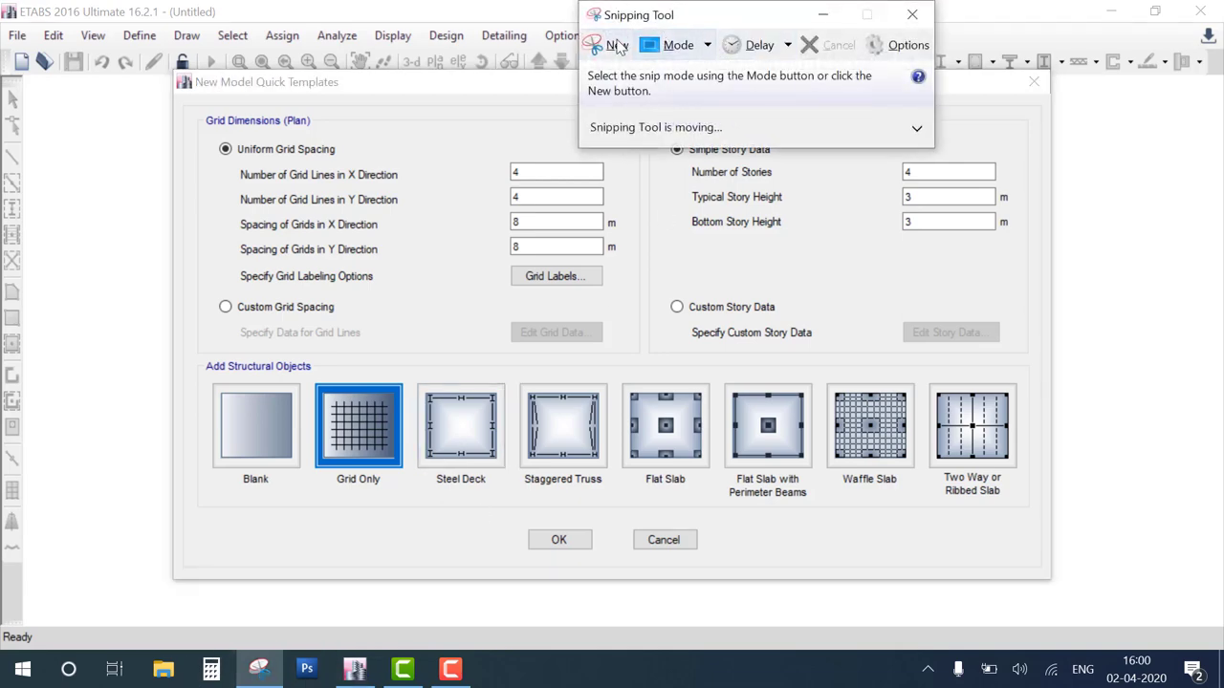
{"action": "left_click", "coordinate": [619, 45]}
{"action": "left_click_drag", "start_coordinate": [195, 78], "coordinate": [1048, 568]}
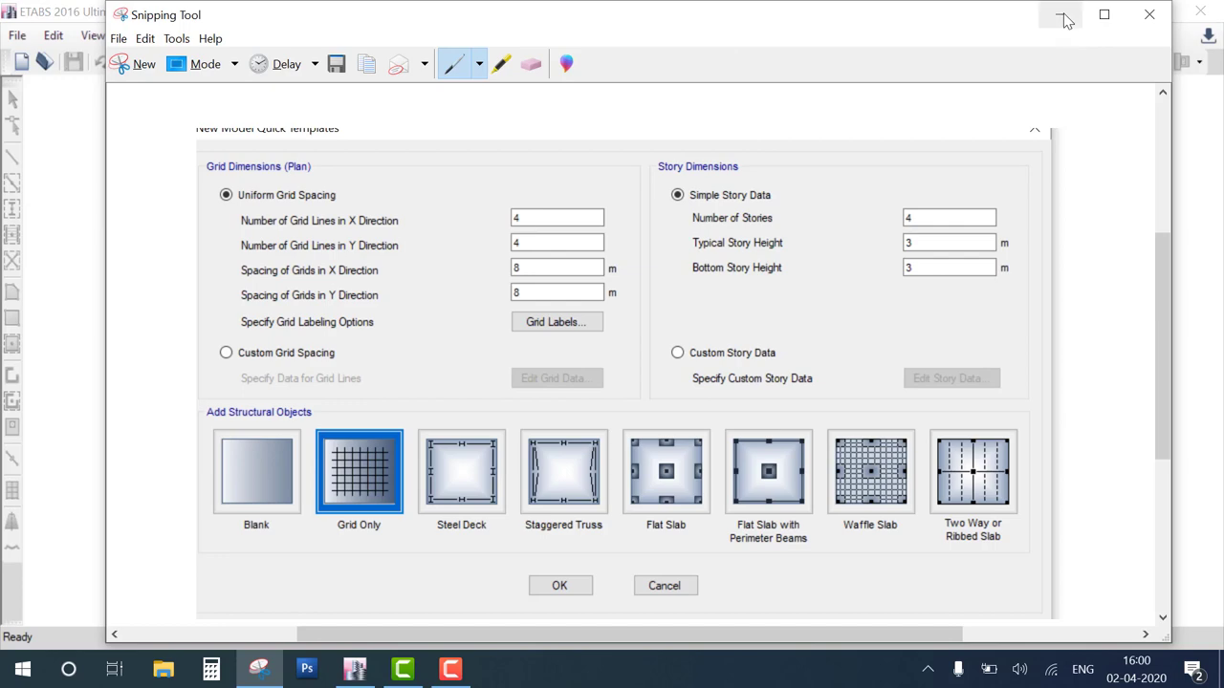
{"action": "left_click", "coordinate": [1063, 15]}
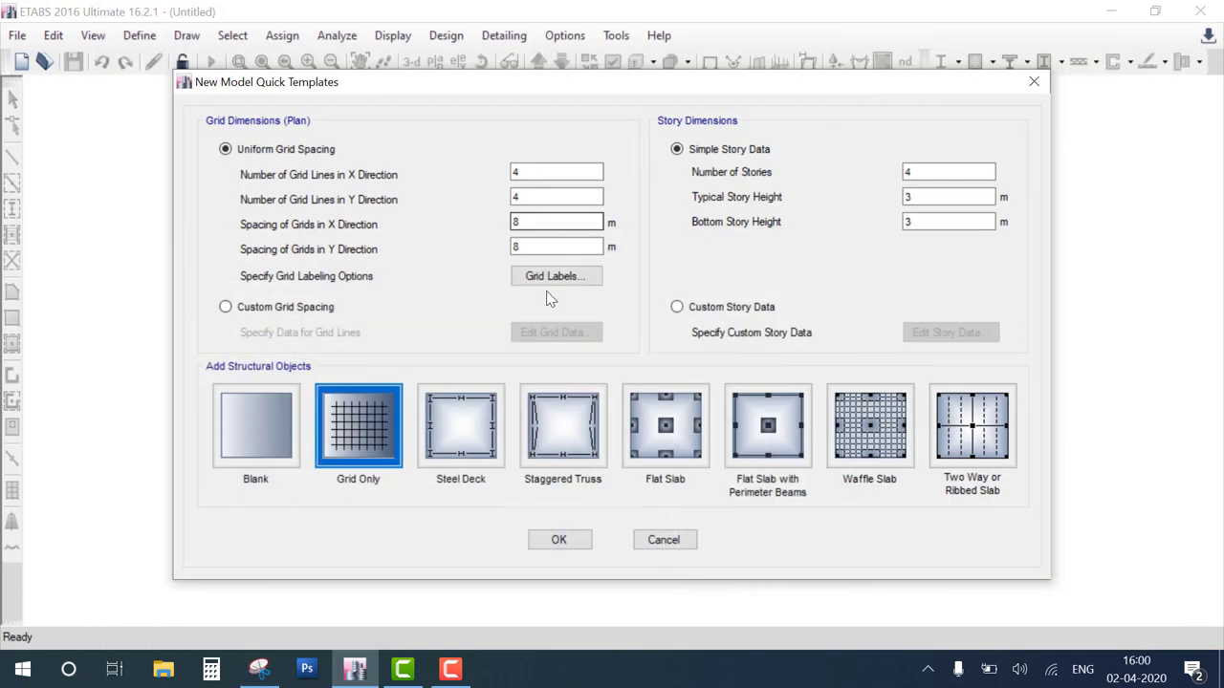
Create the 4×4, four-storey grid model and mark the Model Explorer, plan and 3-D panes.
{"action": "left_click", "coordinate": [580, 547]}
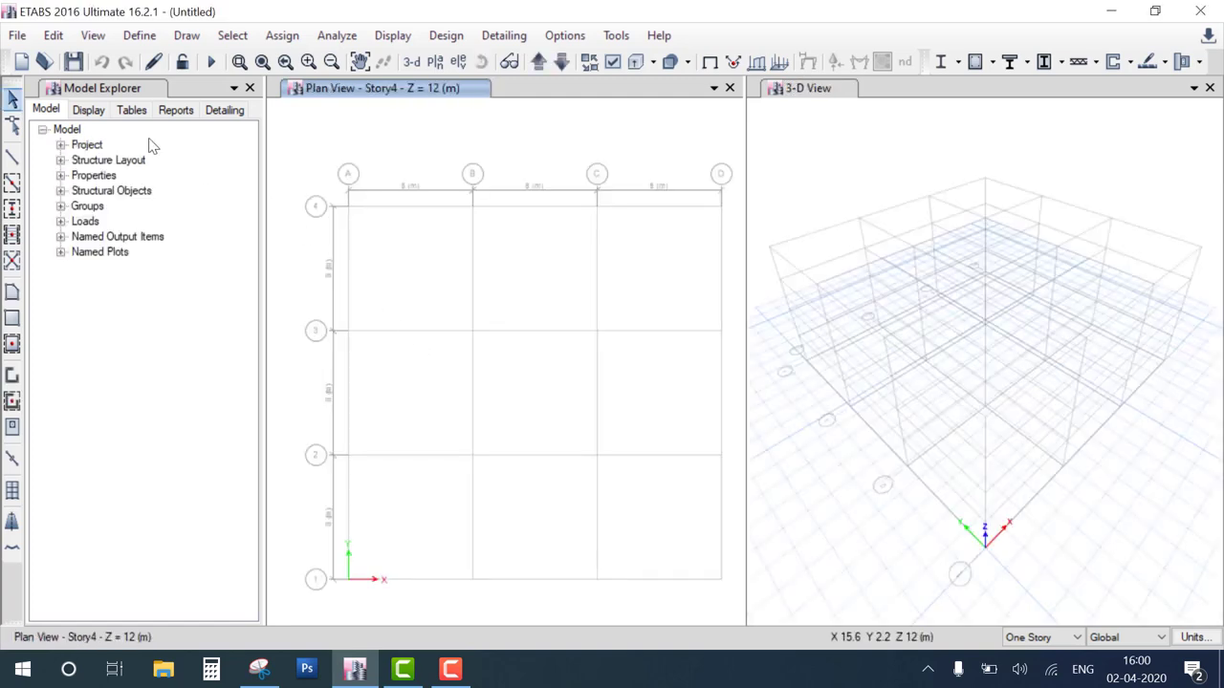
{"action": "left_click_drag", "start_coordinate": [254, 107], "coordinate": [54, 610]}
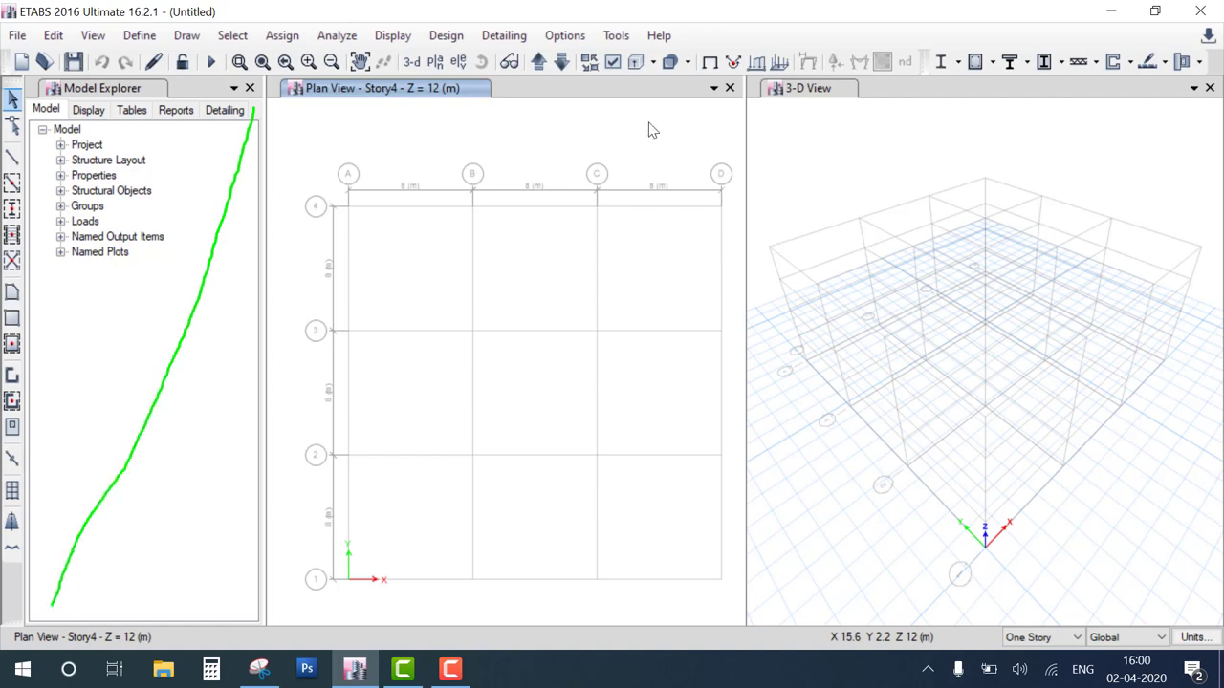
{"action": "left_click_drag", "start_coordinate": [722, 111], "coordinate": [435, 483]}
{"action": "left_click_drag", "start_coordinate": [386, 542], "coordinate": [337, 612]}
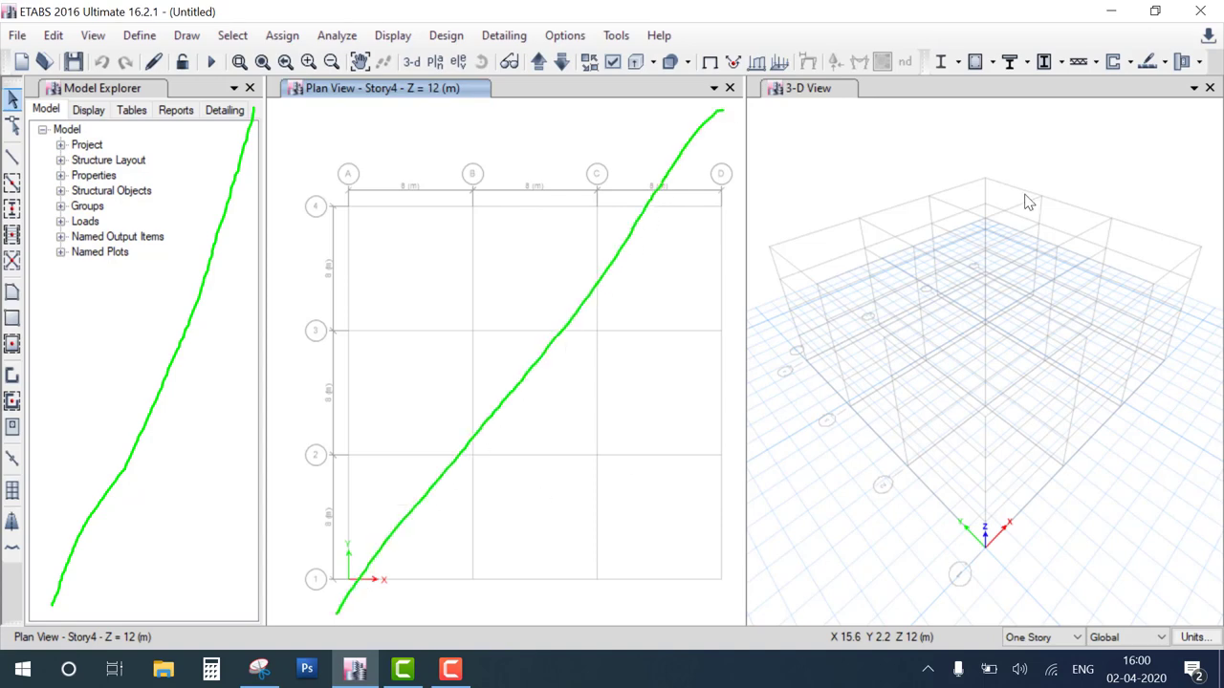
{"action": "left_click_drag", "start_coordinate": [1184, 115], "coordinate": [910, 629]}
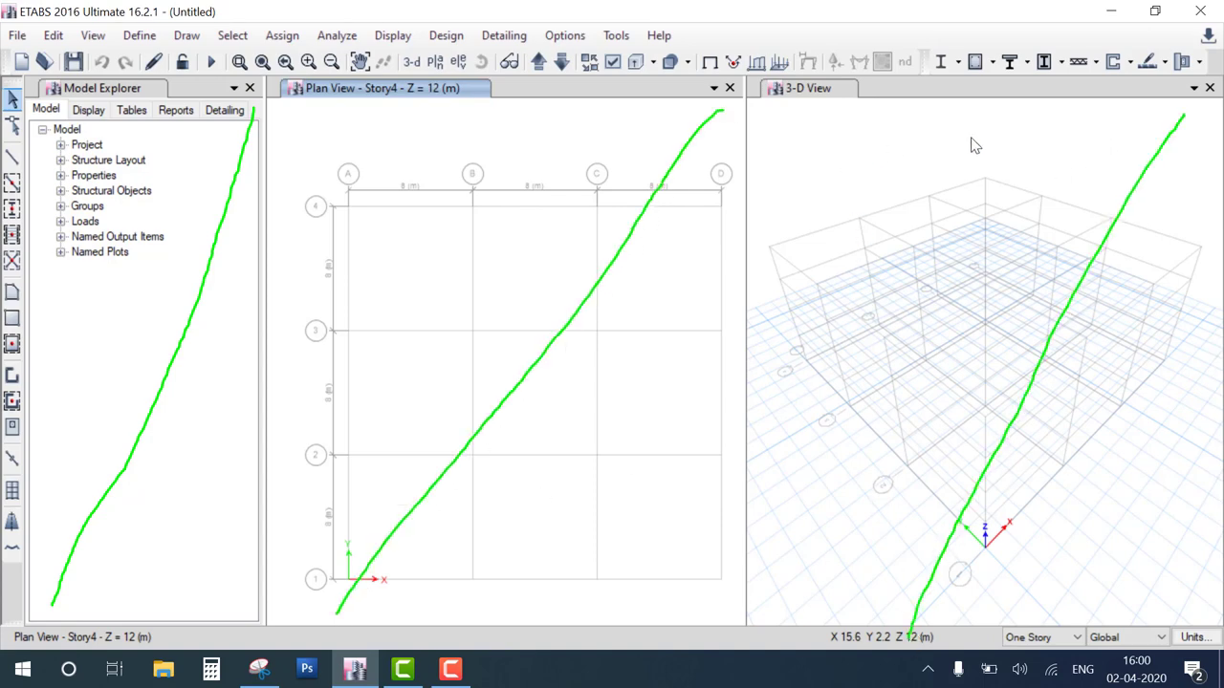
{"action": "left_click_drag", "start_coordinate": [1157, 97], "coordinate": [1216, 105]}
{"action": "left_click_drag", "start_coordinate": [769, 250], "coordinate": [857, 226]}
{"action": "left_click_drag", "start_coordinate": [870, 286], "coordinate": [878, 309]}
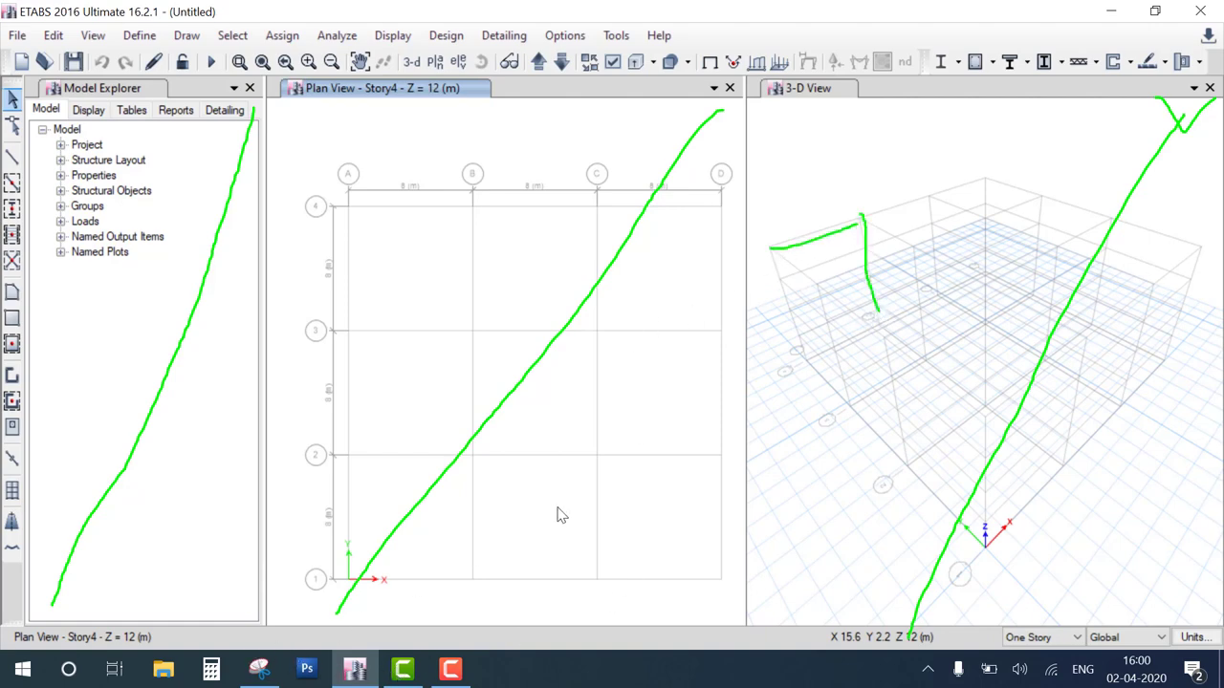
Restore the snip window and resize it beside the ETABS 3-D view.
{"action": "left_click", "coordinate": [259, 669]}
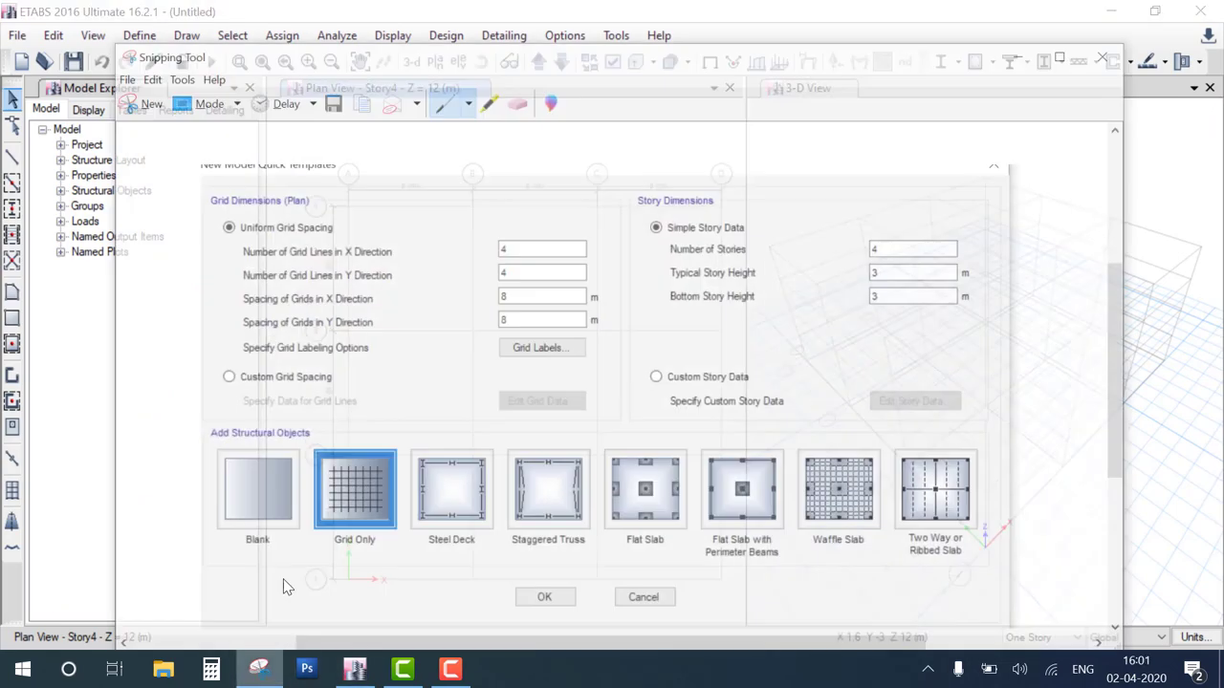
{"action": "left_click_drag", "start_coordinate": [951, 14], "coordinate": [538, 10]}
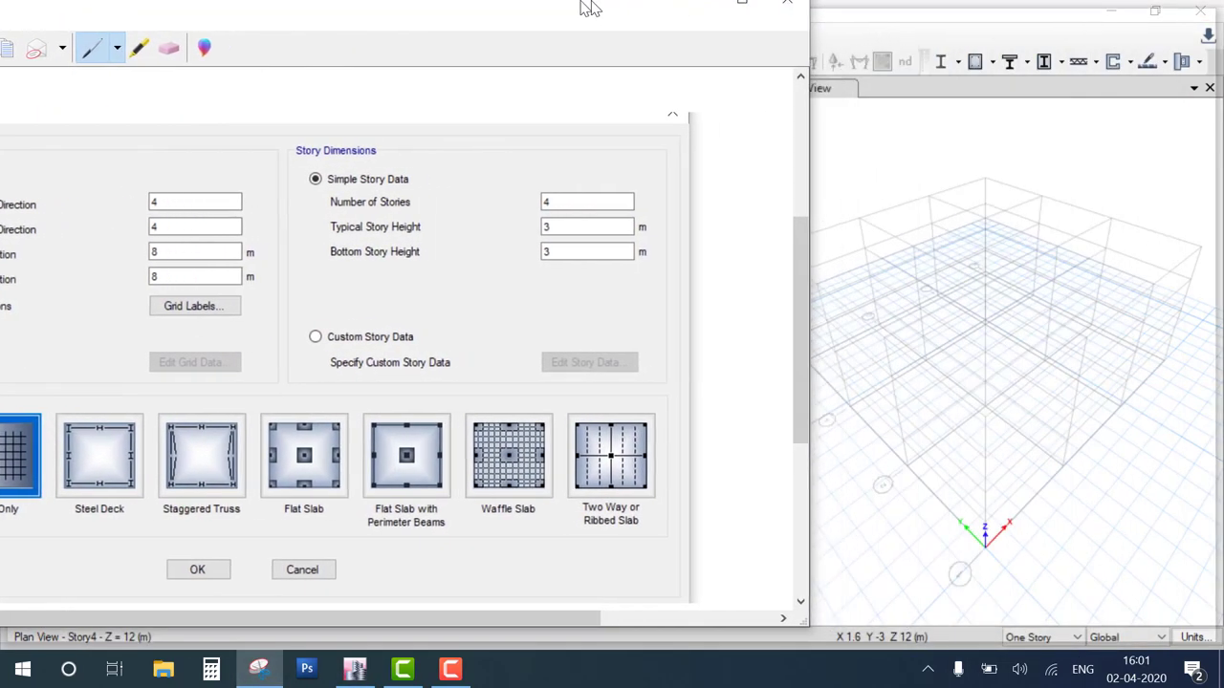
{"action": "double_click", "coordinate": [538, 9]}
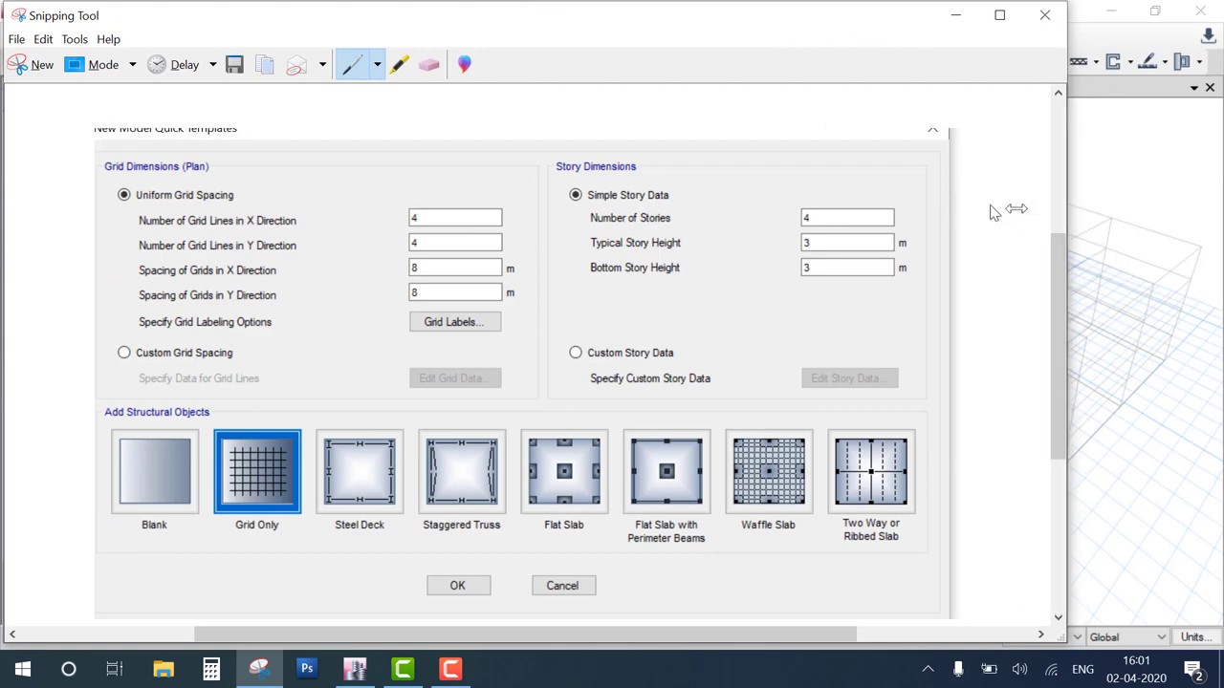
{"action": "mouse_move", "coordinate": [1070, 225]}
{"action": "left_mouse_down"}
{"action": "mouse_move", "coordinate": [595, 191]}
{"action": "mouse_move", "coordinate": [628, 296]}
{"action": "left_mouse_up"}
{"action": "left_click_drag", "start_coordinate": [344, 634], "coordinate": [493, 626]}
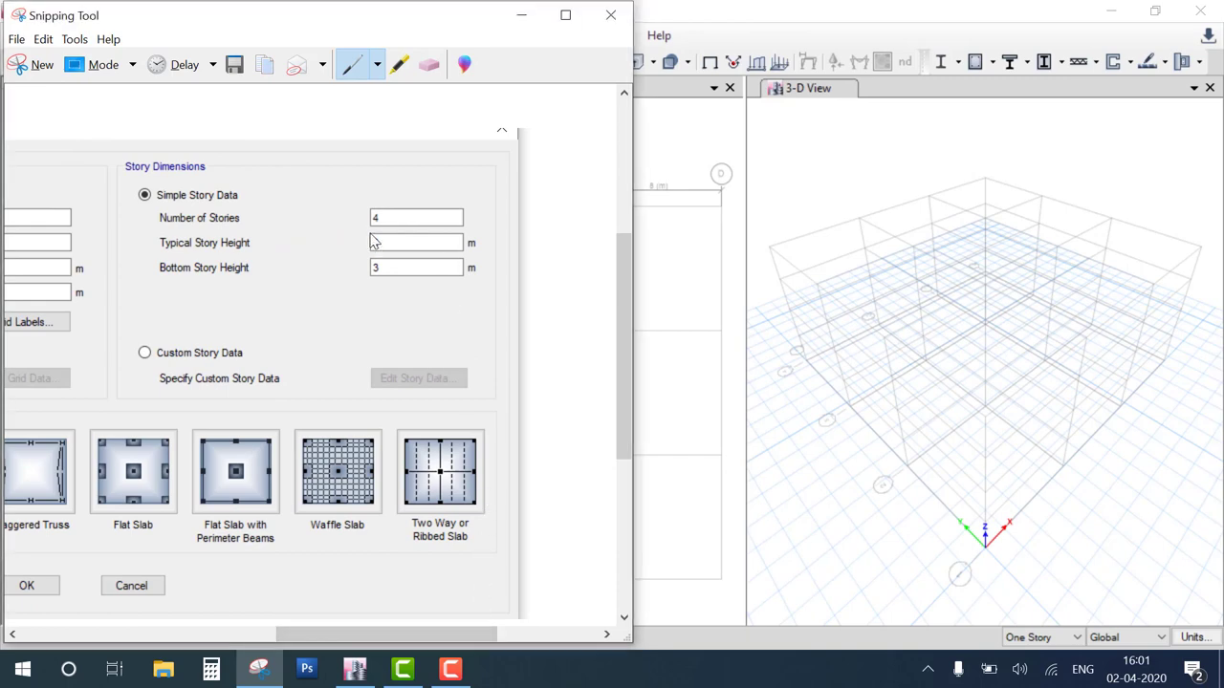
Mark the number of stories and trace a column with its storey levels in 3-D.
{"action": "left_click_drag", "start_coordinate": [390, 217], "coordinate": [418, 201]}
{"action": "left_click_drag", "start_coordinate": [1170, 346], "coordinate": [1203, 289]}
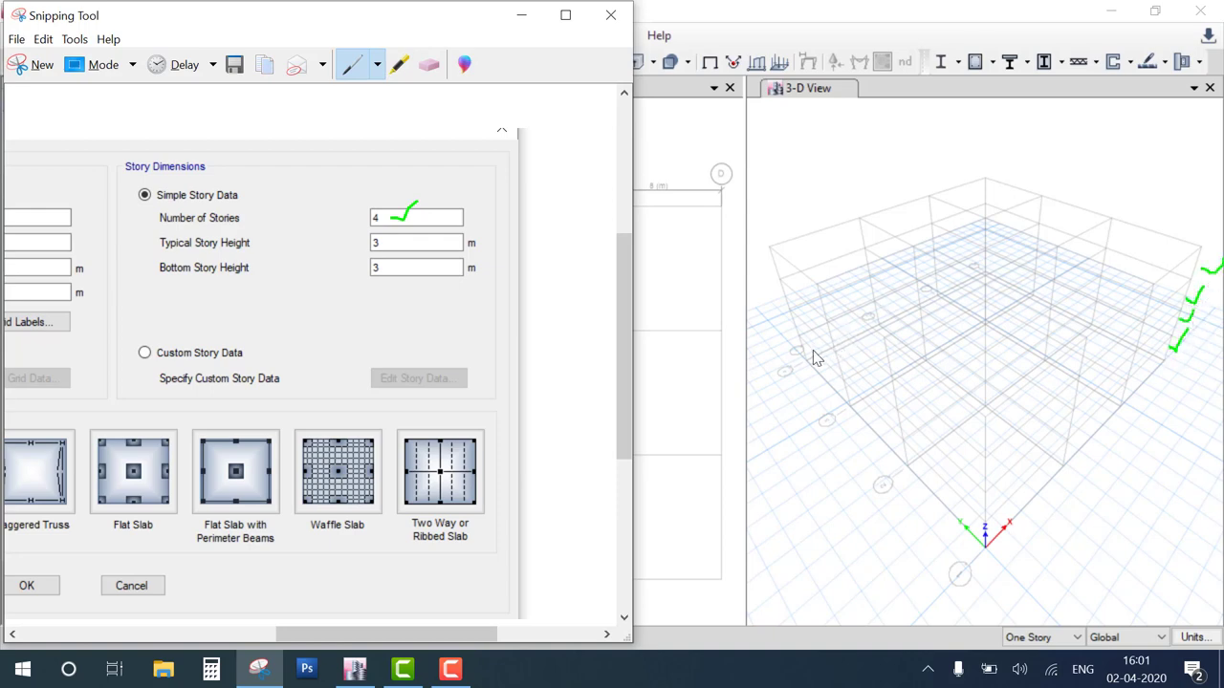
{"action": "left_click_drag", "start_coordinate": [800, 334], "coordinate": [805, 365]}
{"action": "left_click_drag", "start_coordinate": [791, 306], "coordinate": [801, 344]}
{"action": "mouse_move", "coordinate": [772, 247]}
{"action": "left_mouse_down"}
{"action": "mouse_move", "coordinate": [784, 280]}
{"action": "mouse_move", "coordinate": [814, 274]}
{"action": "left_mouse_up"}
{"action": "left_click_drag", "start_coordinate": [769, 321], "coordinate": [839, 296]}
{"action": "left_click_drag", "start_coordinate": [771, 350], "coordinate": [839, 326]}
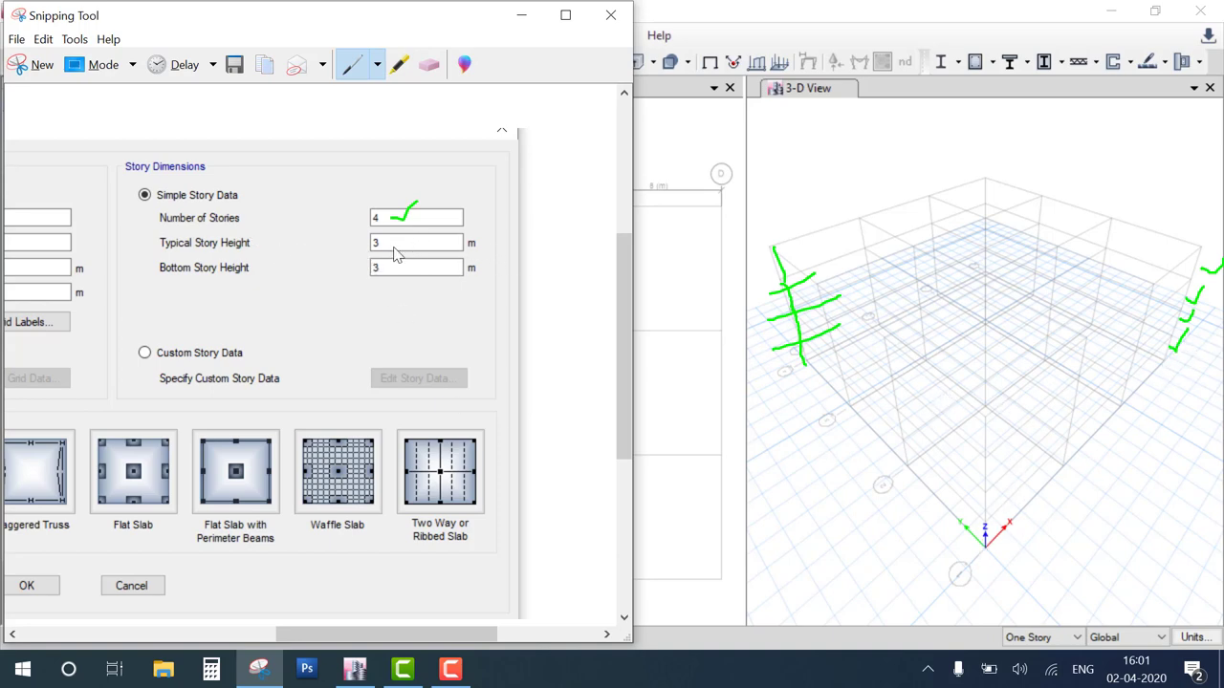
Mark the typical and bottom story heights, then move the snip window.
{"action": "left_click_drag", "start_coordinate": [389, 248], "coordinate": [471, 222]}
{"action": "left_click_drag", "start_coordinate": [419, 276], "coordinate": [442, 284]}
{"action": "mouse_move", "coordinate": [441, 636]}
{"action": "left_mouse_down"}
{"action": "mouse_move", "coordinate": [143, 602]}
{"action": "mouse_move", "coordinate": [312, 631]}
{"action": "left_mouse_up"}
{"action": "left_click_drag", "start_coordinate": [381, 21], "coordinate": [1051, 30]}
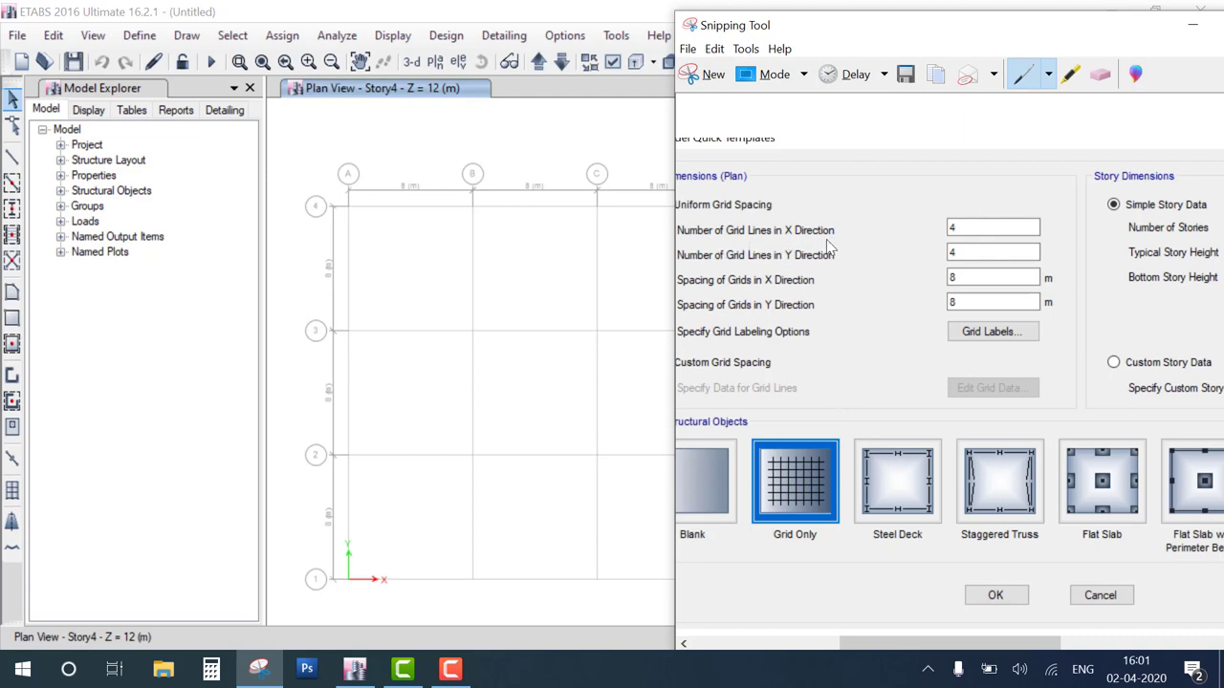
Trace grid lines A–D on the plan against the X-direction grid-line count.
{"action": "left_click_drag", "start_coordinate": [829, 238], "coordinate": [941, 238]}
{"action": "mouse_move", "coordinate": [348, 579]}
{"action": "left_mouse_down"}
{"action": "mouse_move", "coordinate": [507, 579]}
{"action": "mouse_move", "coordinate": [475, 598]}
{"action": "left_mouse_up"}
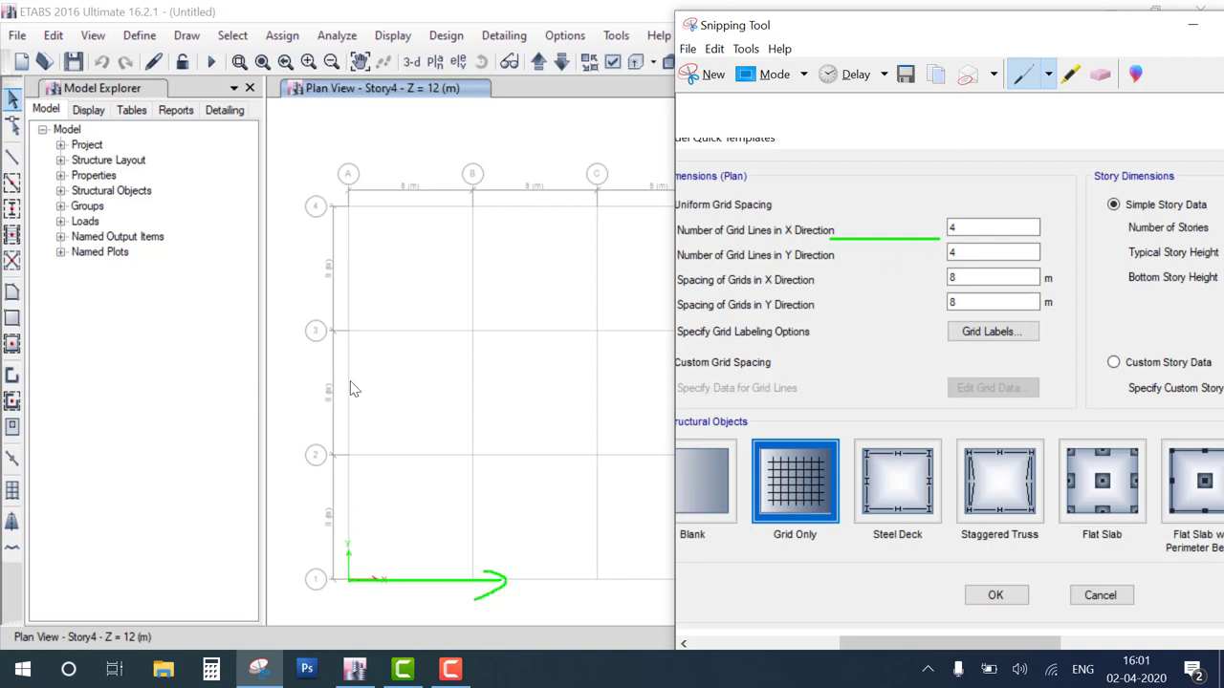
{"action": "left_click_drag", "start_coordinate": [348, 377], "coordinate": [331, 593]}
{"action": "left_click_drag", "start_coordinate": [476, 339], "coordinate": [462, 492]}
{"action": "left_click_drag", "start_coordinate": [461, 551], "coordinate": [462, 576]}
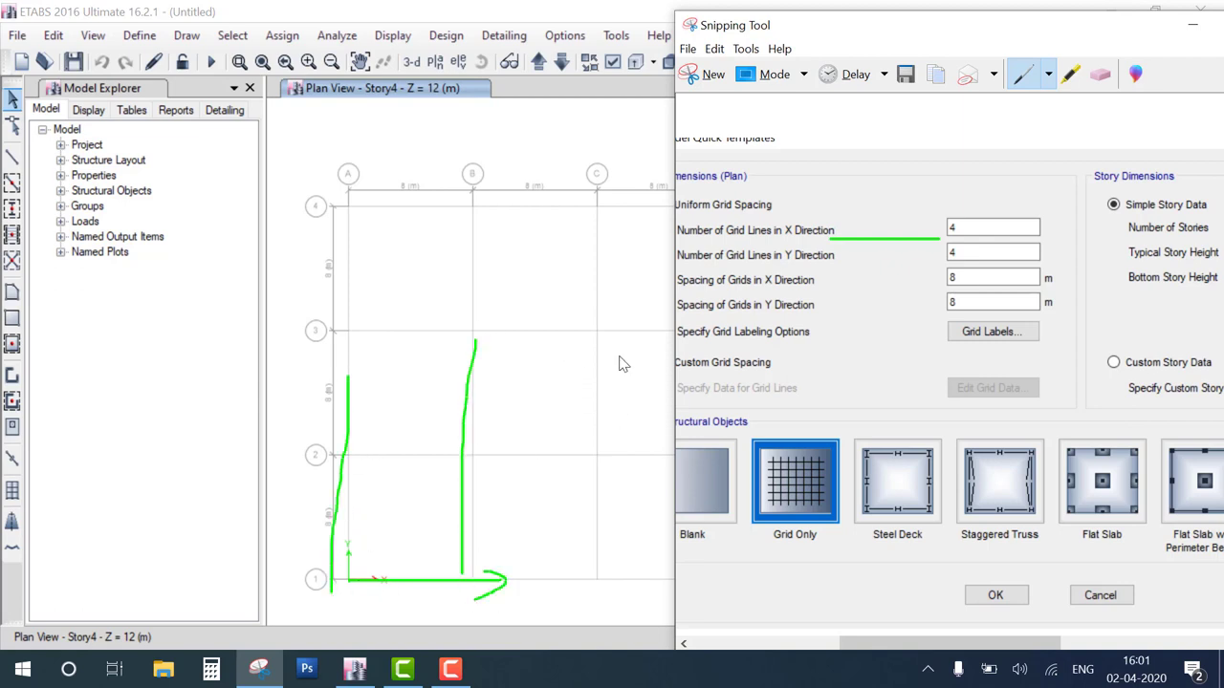
{"action": "left_click_drag", "start_coordinate": [602, 316], "coordinate": [606, 550]}
{"action": "left_click_drag", "start_coordinate": [674, 334], "coordinate": [674, 612]}
{"action": "mouse_move", "coordinate": [988, 228]}
{"action": "left_mouse_down"}
{"action": "mouse_move", "coordinate": [1000, 233]}
{"action": "mouse_move", "coordinate": [1019, 212]}
{"action": "left_mouse_up"}
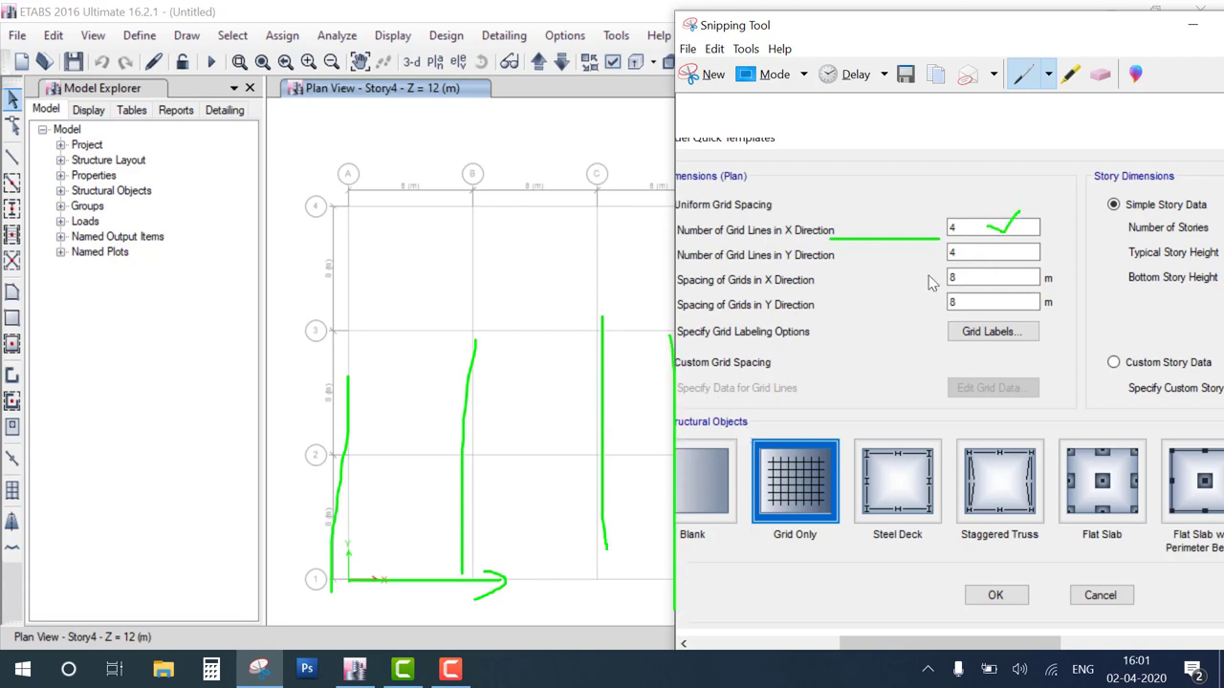
Trace grid lines 1–4 and mark the 8 m bays along grid line 1.
{"action": "left_click_drag", "start_coordinate": [357, 581], "coordinate": [529, 578]}
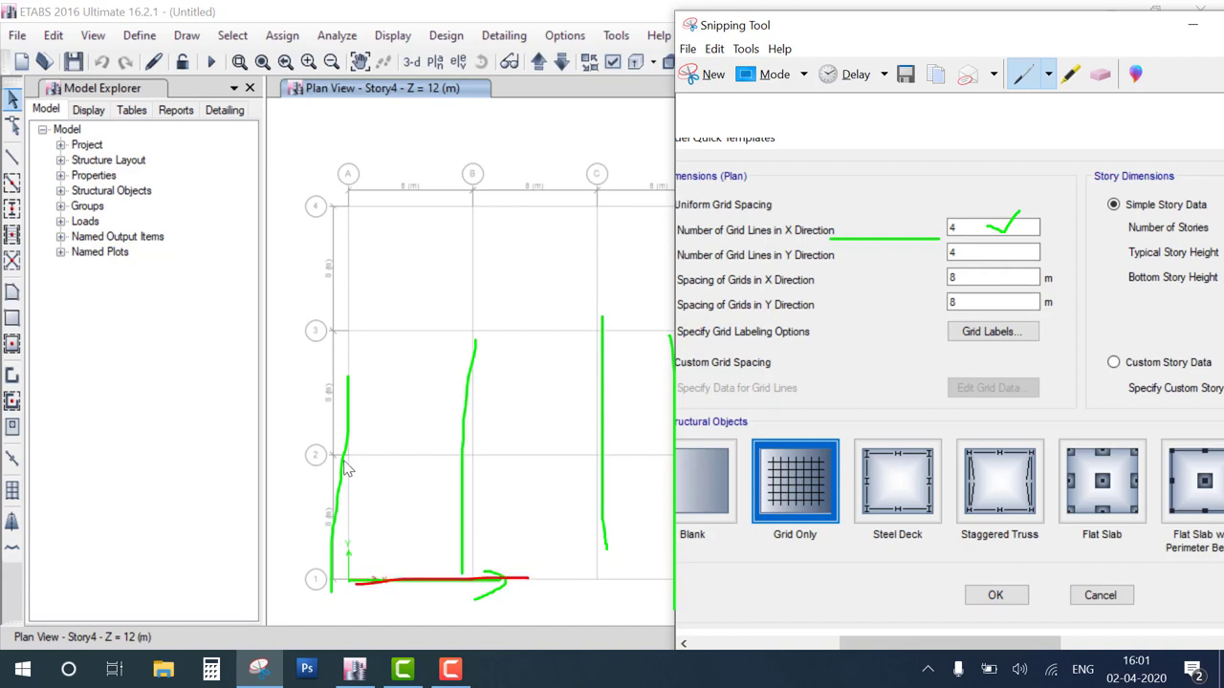
{"action": "left_click_drag", "start_coordinate": [340, 454], "coordinate": [521, 449]}
{"action": "left_click_drag", "start_coordinate": [344, 329], "coordinate": [543, 339]}
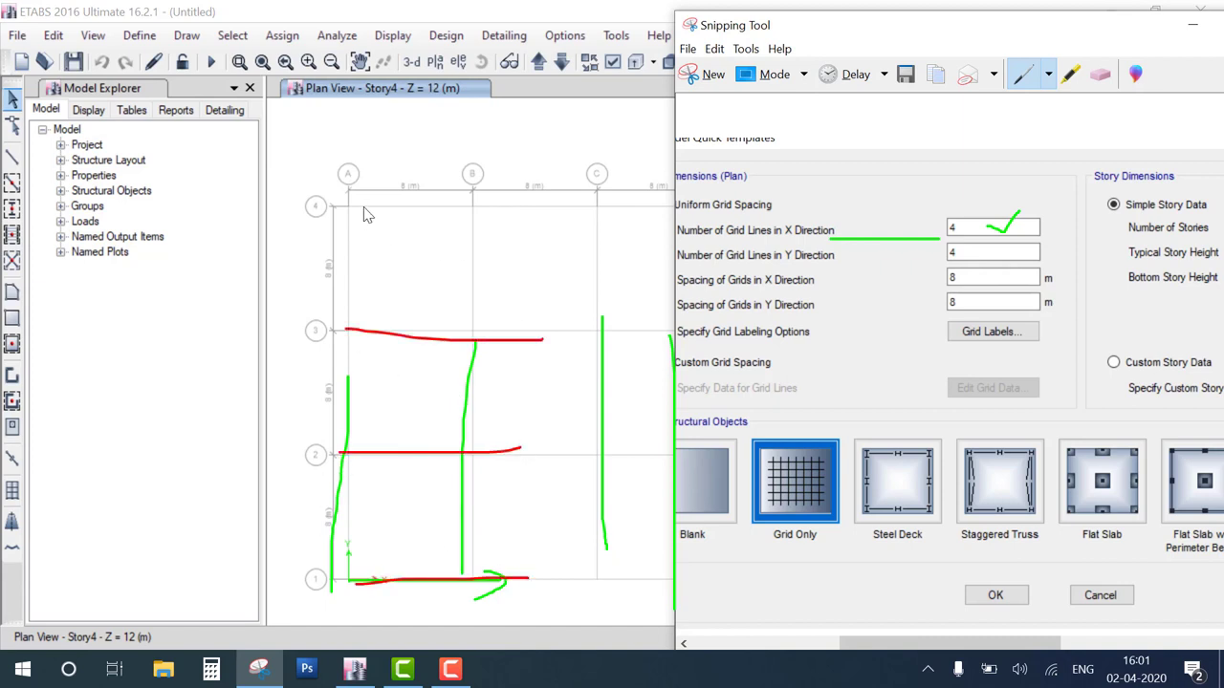
{"action": "left_click_drag", "start_coordinate": [356, 198], "coordinate": [549, 204]}
{"action": "mouse_move", "coordinate": [971, 276]}
{"action": "left_mouse_down"}
{"action": "mouse_move", "coordinate": [986, 284]}
{"action": "mouse_move", "coordinate": [1069, 252]}
{"action": "left_mouse_up"}
{"action": "left_click_drag", "start_coordinate": [411, 598], "coordinate": [414, 615]}
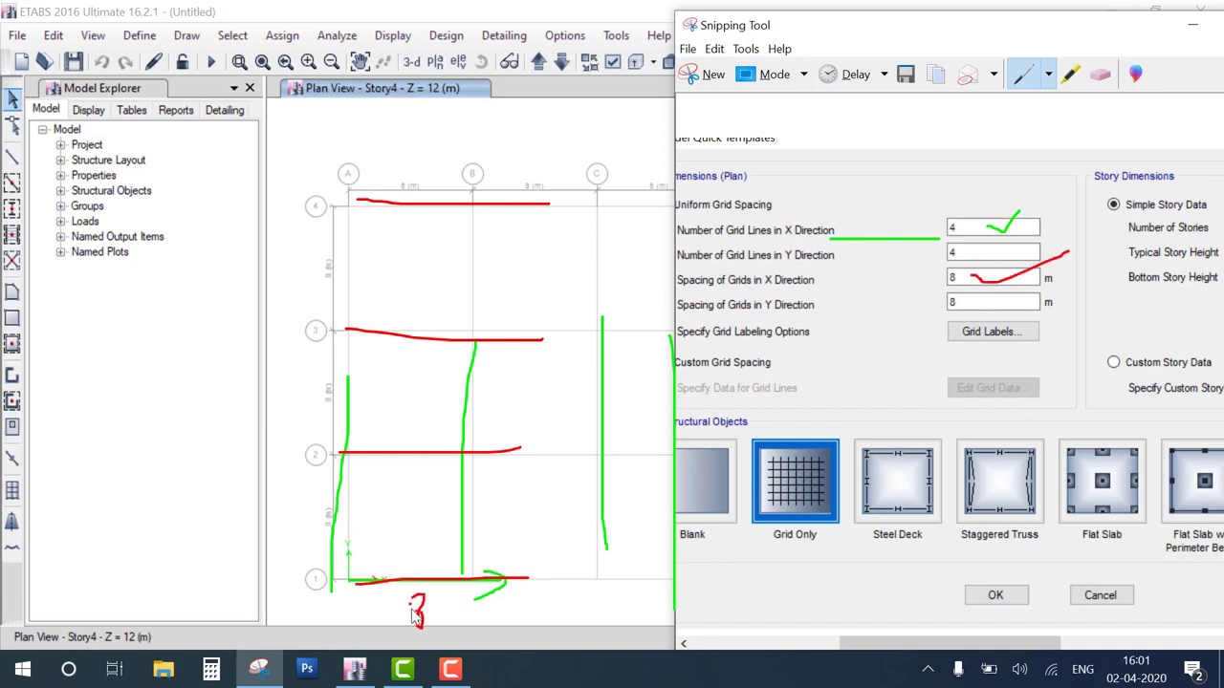
{"action": "mouse_move", "coordinate": [545, 585]}
{"action": "left_mouse_down"}
{"action": "mouse_move", "coordinate": [541, 608]}
{"action": "mouse_move", "coordinate": [526, 603]}
{"action": "left_mouse_up"}
{"action": "mouse_move", "coordinate": [635, 590]}
{"action": "left_mouse_down"}
{"action": "mouse_move", "coordinate": [633, 605]}
{"action": "mouse_move", "coordinate": [669, 606]}
{"action": "left_mouse_up"}
{"action": "left_click_drag", "start_coordinate": [553, 587], "coordinate": [669, 604]}
Annotate spacings along grid line 4 and beside lines 2–3, then erase all ink.
{"action": "left_click_drag", "start_coordinate": [406, 196], "coordinate": [424, 198]}
{"action": "left_click_drag", "start_coordinate": [446, 172], "coordinate": [442, 181]}
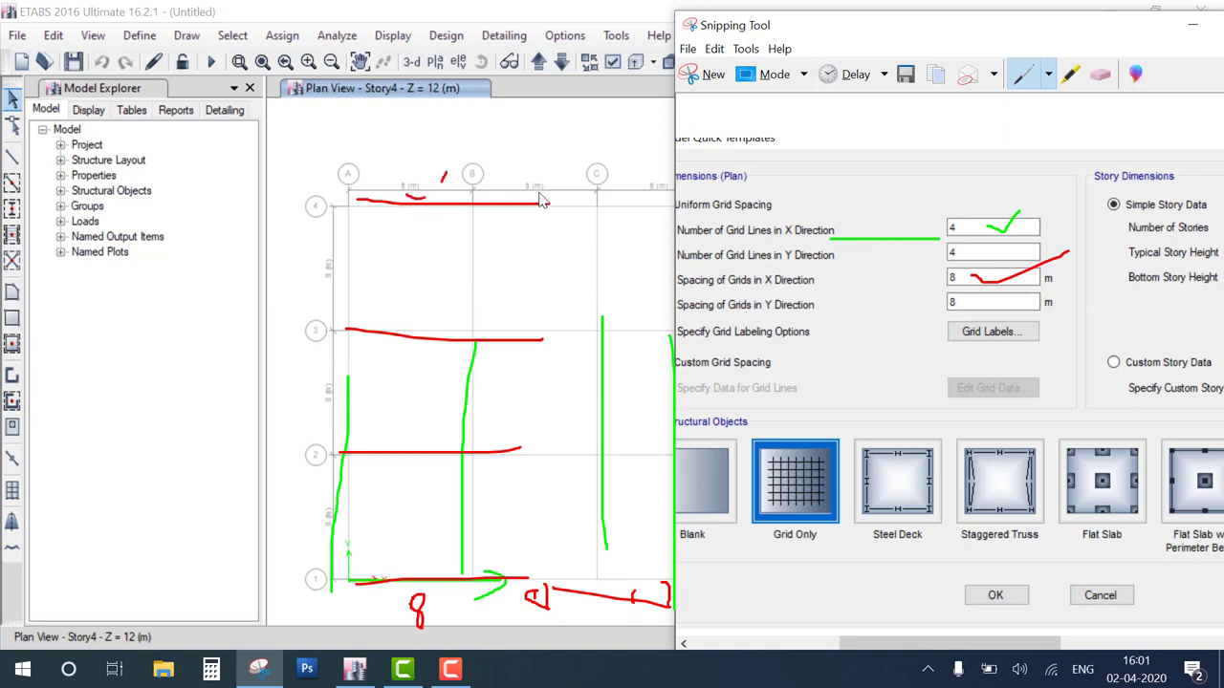
{"action": "left_click_drag", "start_coordinate": [541, 194], "coordinate": [562, 199]}
{"action": "left_click", "coordinate": [595, 174]}
{"action": "left_click_drag", "start_coordinate": [651, 187], "coordinate": [668, 195]}
{"action": "mouse_move", "coordinate": [316, 525]}
{"action": "left_mouse_down"}
{"action": "mouse_move", "coordinate": [338, 523]}
{"action": "mouse_move", "coordinate": [376, 481]}
{"action": "left_mouse_up"}
{"action": "left_click_drag", "start_coordinate": [304, 406], "coordinate": [348, 418]}
{"action": "mouse_move", "coordinate": [321, 263]}
{"action": "left_mouse_down"}
{"action": "mouse_move", "coordinate": [363, 287]}
{"action": "mouse_move", "coordinate": [428, 257]}
{"action": "left_mouse_up"}
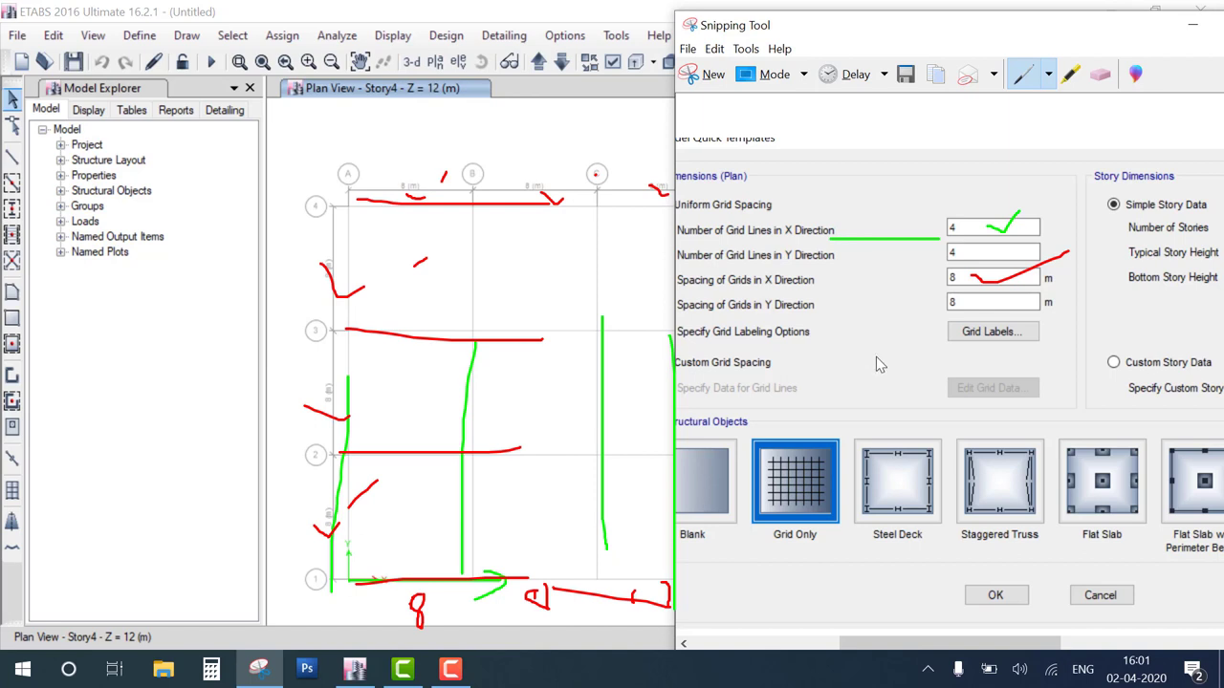
{"action": "key", "text": "Escape"}
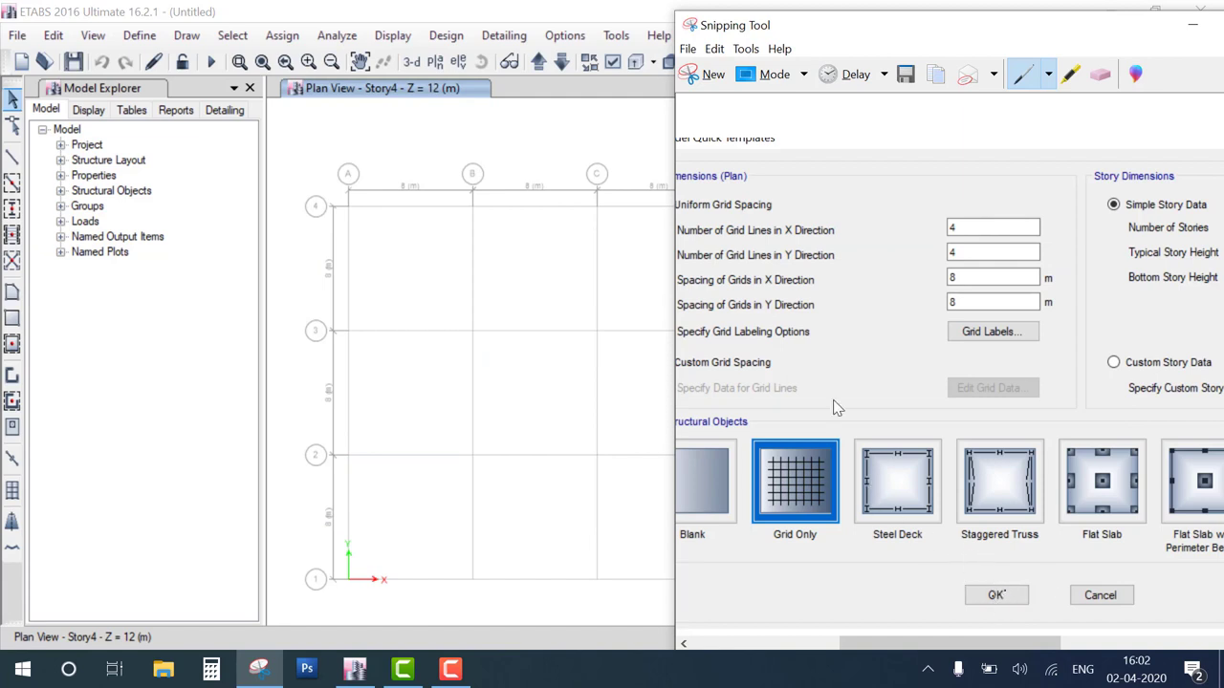
{"action": "left_click_drag", "start_coordinate": [820, 373], "coordinate": [675, 488]}
Close Snipping Tool without saving and mark the roof-level corner of the 3-D frame.
{"action": "left_click_drag", "start_coordinate": [1052, 24], "coordinate": [711, 31]}
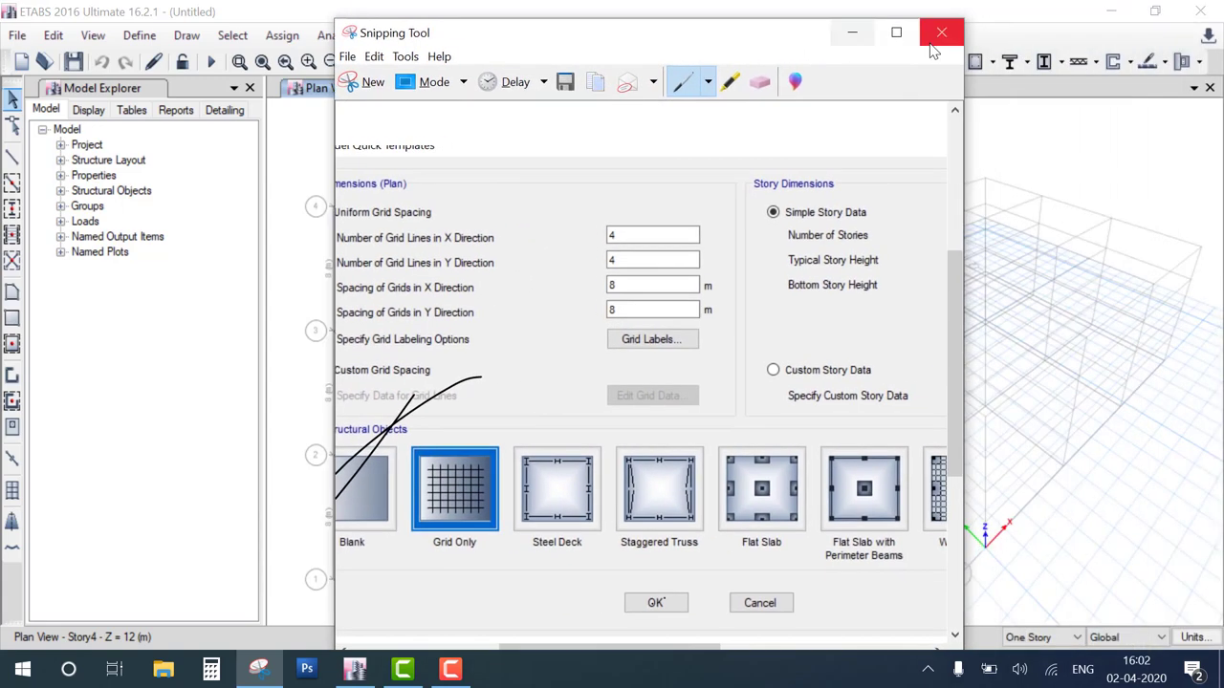
{"action": "left_click", "coordinate": [937, 34]}
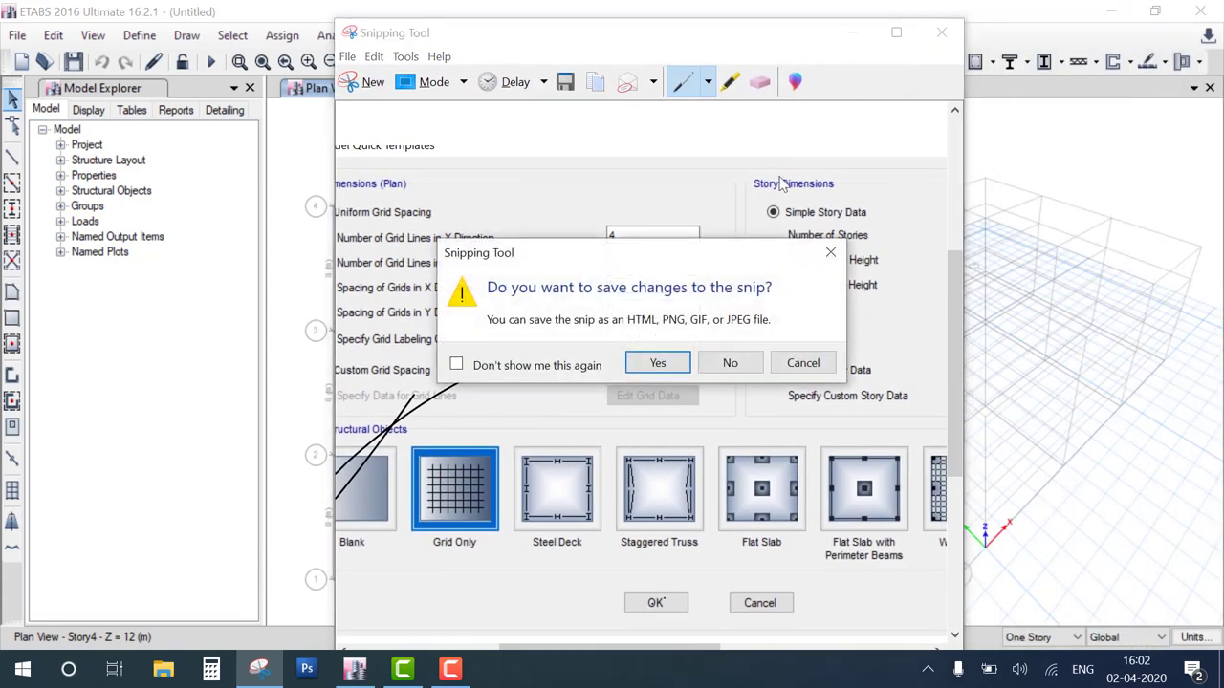
{"action": "left_click", "coordinate": [731, 365]}
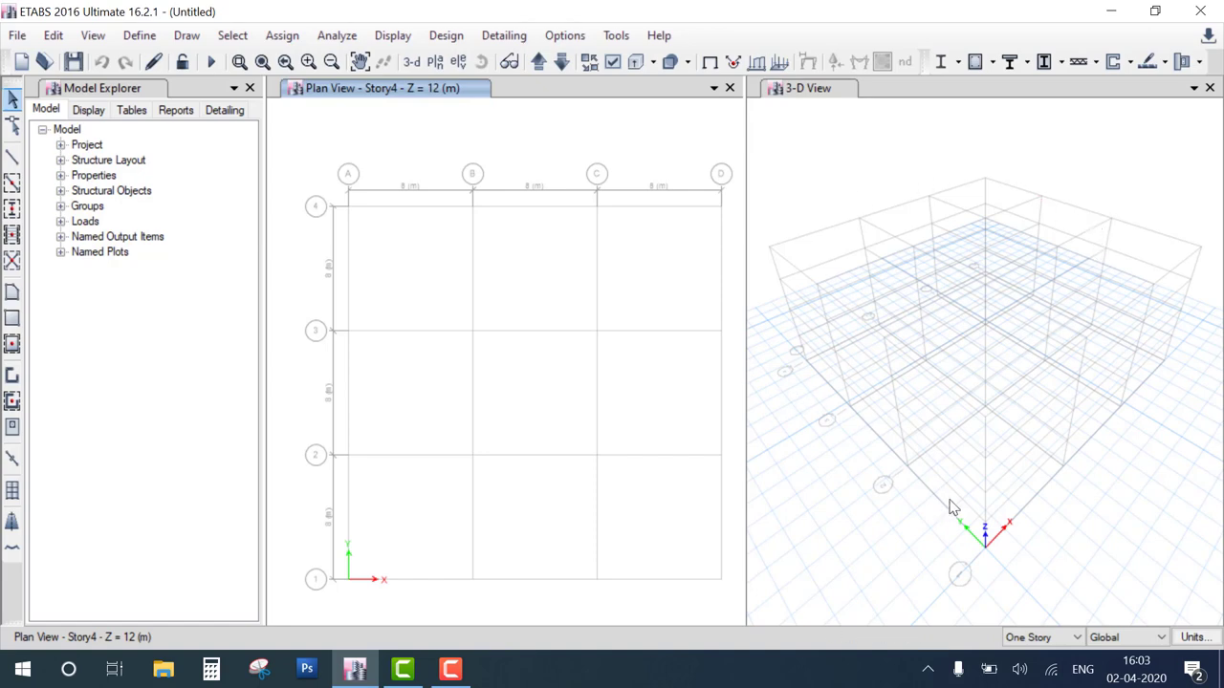
{"action": "mouse_move", "coordinate": [808, 238]}
{"action": "left_mouse_down"}
{"action": "mouse_move", "coordinate": [860, 219]}
{"action": "mouse_move", "coordinate": [852, 233]}
{"action": "mouse_move", "coordinate": [853, 216]}
{"action": "left_mouse_up"}
{"action": "left_click_drag", "start_coordinate": [770, 247], "coordinate": [767, 260]}
{"action": "left_click", "coordinate": [789, 254]}
{"action": "mouse_move", "coordinate": [929, 198]}
{"action": "left_mouse_down"}
{"action": "mouse_move", "coordinate": [975, 181]}
{"action": "mouse_move", "coordinate": [1032, 198]}
{"action": "left_mouse_up"}
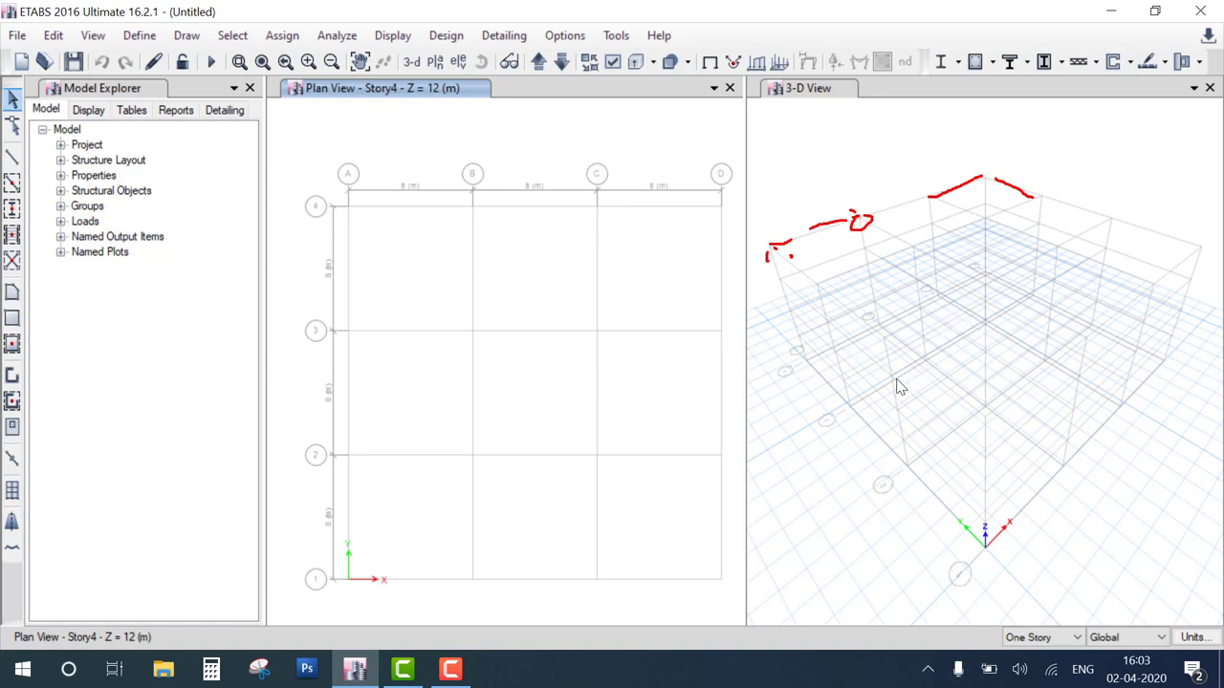
{"action": "left_click_drag", "start_coordinate": [897, 379], "coordinate": [961, 341]}
{"action": "left_click_drag", "start_coordinate": [346, 332], "coordinate": [469, 336]}
{"action": "left_click_drag", "start_coordinate": [477, 201], "coordinate": [469, 337]}
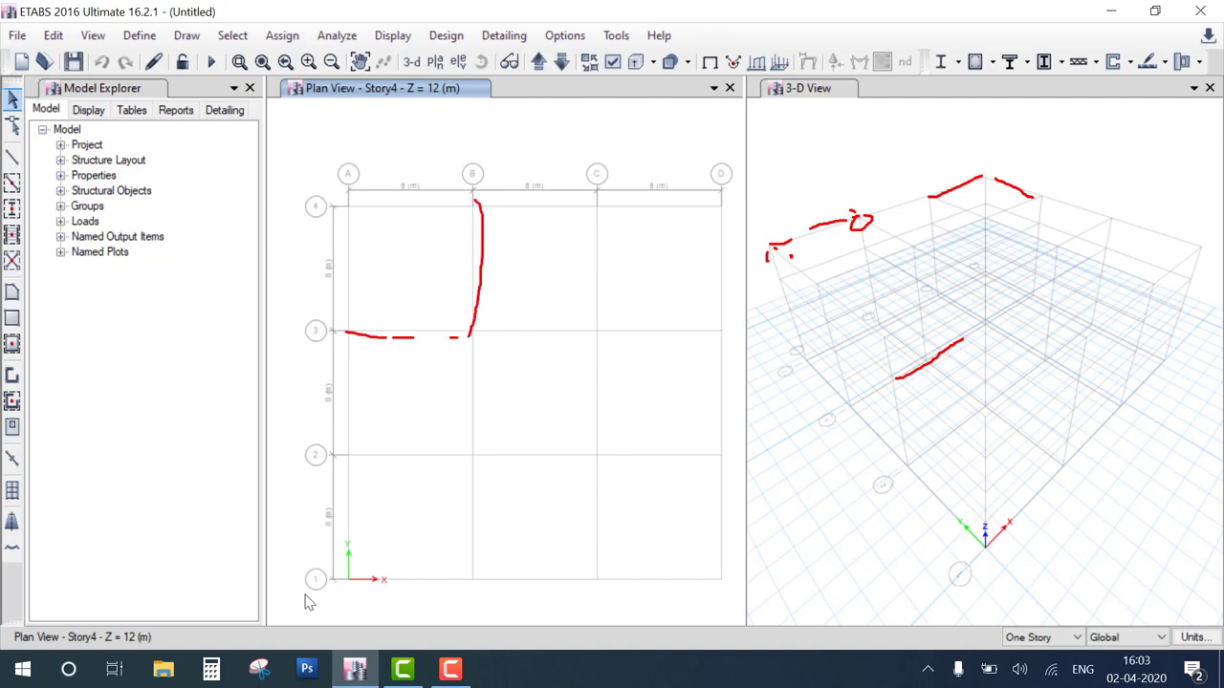
{"action": "mouse_move", "coordinate": [298, 597]}
{"action": "left_mouse_down"}
{"action": "mouse_move", "coordinate": [309, 602]}
{"action": "mouse_move", "coordinate": [340, 571]}
{"action": "left_mouse_up"}
{"action": "left_click_drag", "start_coordinate": [301, 471], "coordinate": [314, 460]}
{"action": "left_click_drag", "start_coordinate": [315, 358], "coordinate": [357, 335]}
{"action": "left_click_drag", "start_coordinate": [312, 224], "coordinate": [330, 230]}
{"action": "left_click_drag", "start_coordinate": [367, 180], "coordinate": [457, 136]}
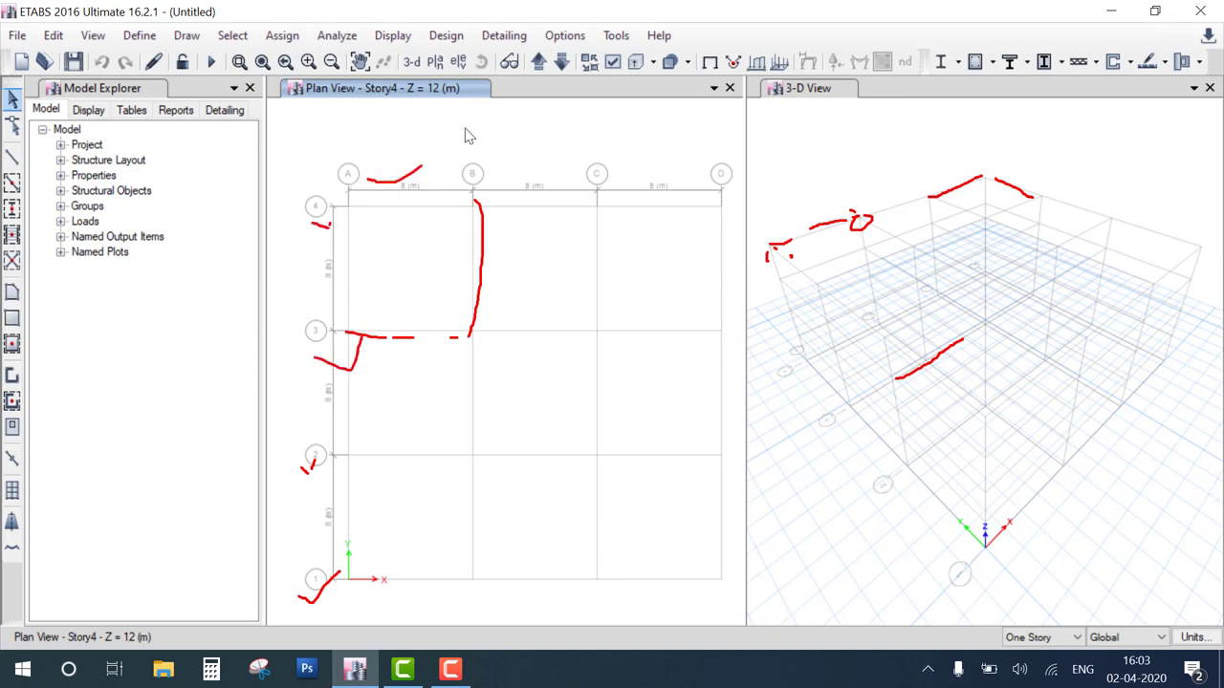
{"action": "left_click_drag", "start_coordinate": [514, 178], "coordinate": [552, 144]}
{"action": "left_click_drag", "start_coordinate": [642, 167], "coordinate": [691, 126]}
{"action": "left_click_drag", "start_coordinate": [772, 176], "coordinate": [892, 157]}
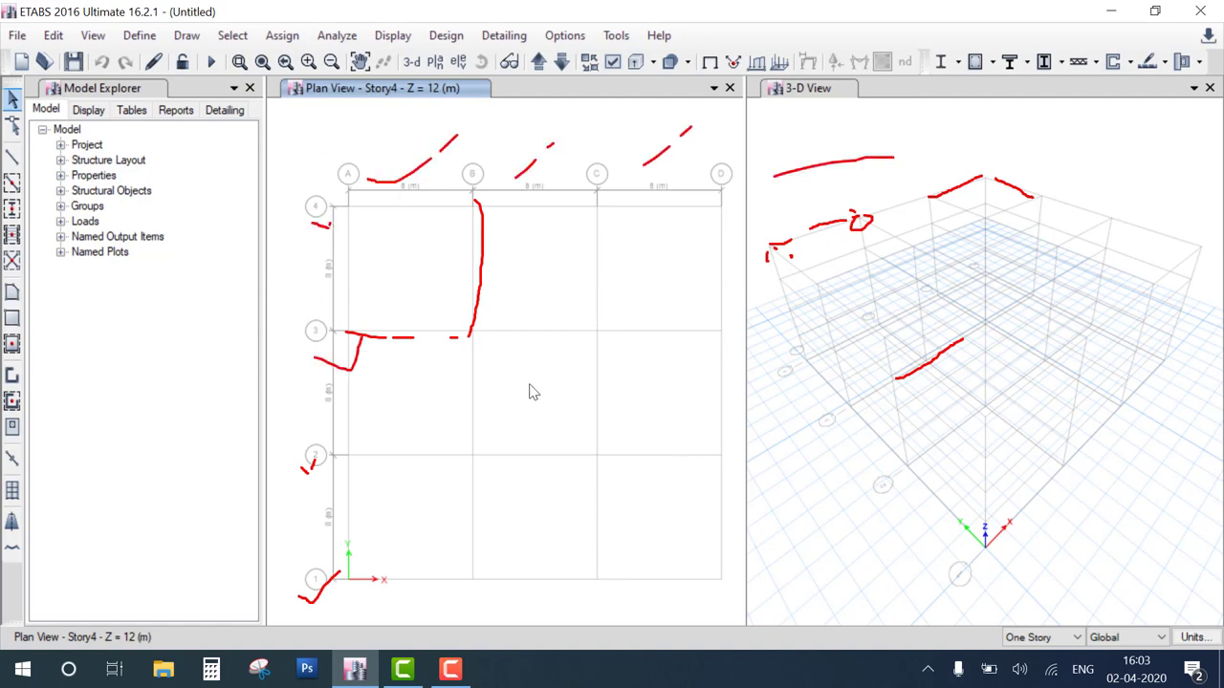
{"action": "key", "text": "Escape"}
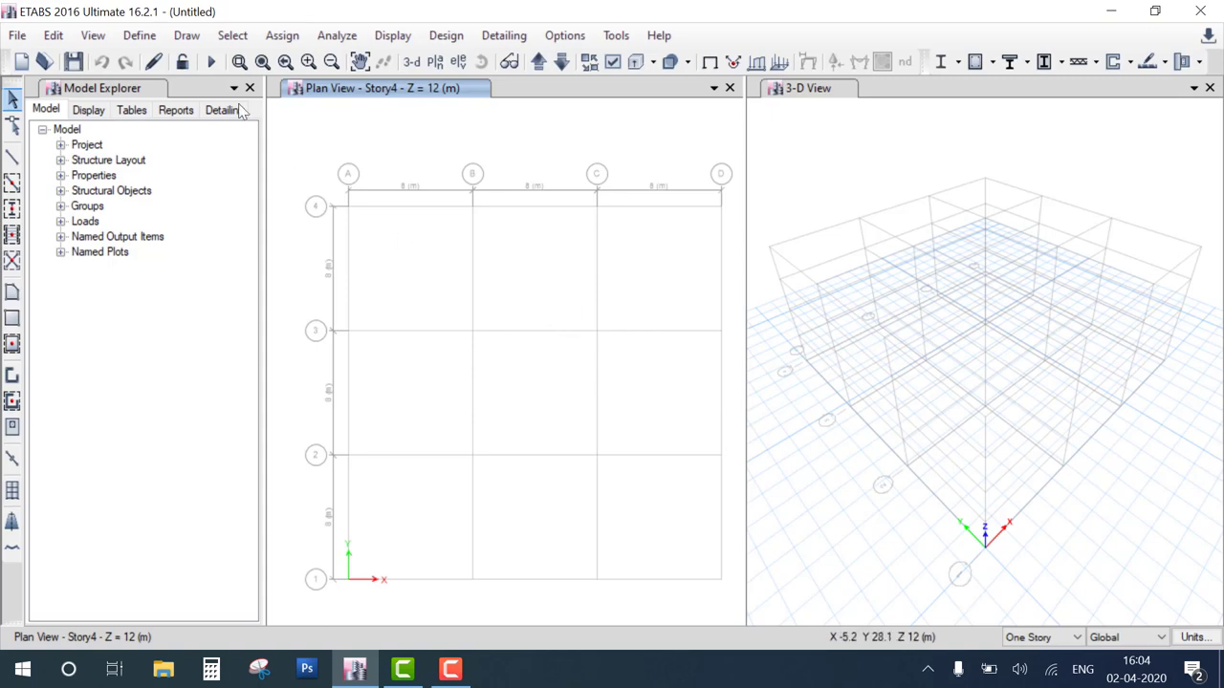
Add a new material with Region India, type Concrete, Grade M30.
{"action": "left_click", "coordinate": [145, 38]}
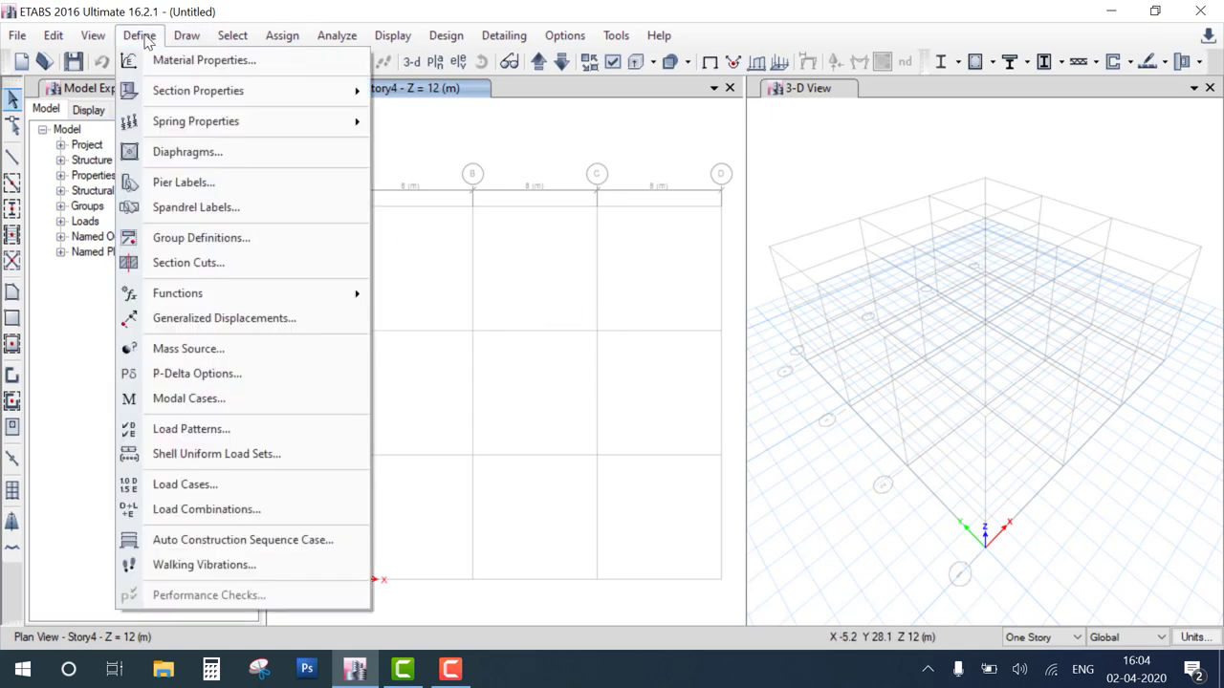
{"action": "left_click", "coordinate": [349, 135]}
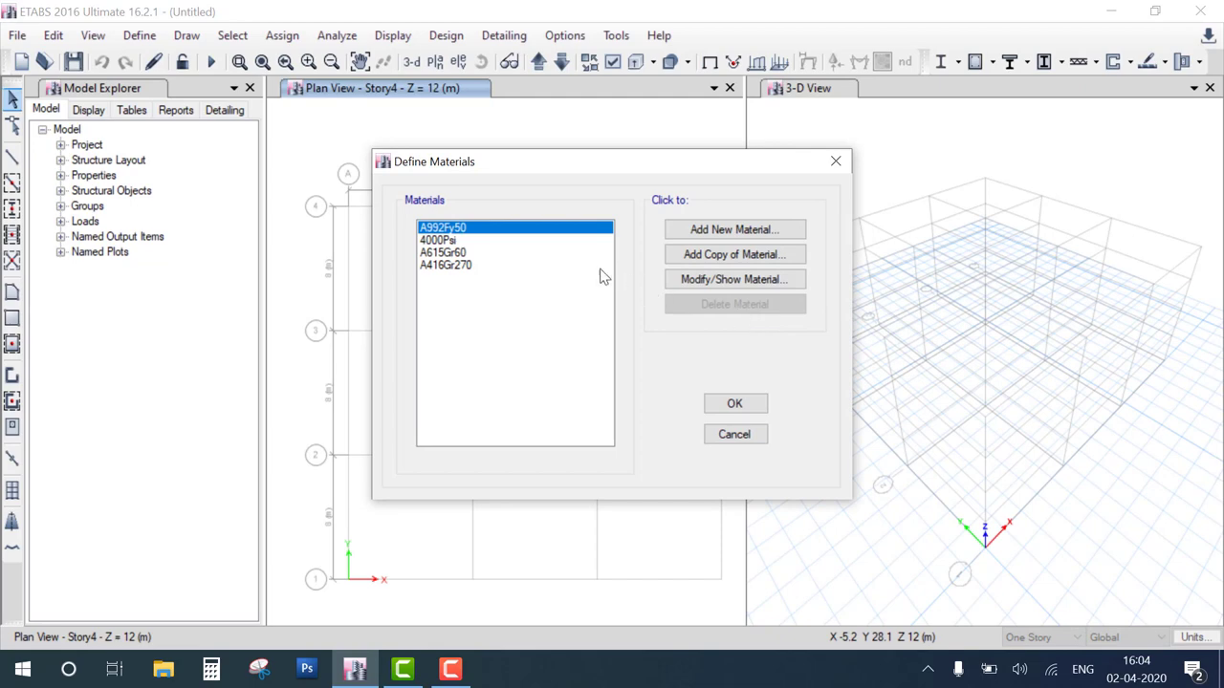
{"action": "left_click", "coordinate": [459, 240]}
{"action": "left_click", "coordinate": [442, 228]}
{"action": "left_click", "coordinate": [735, 230]}
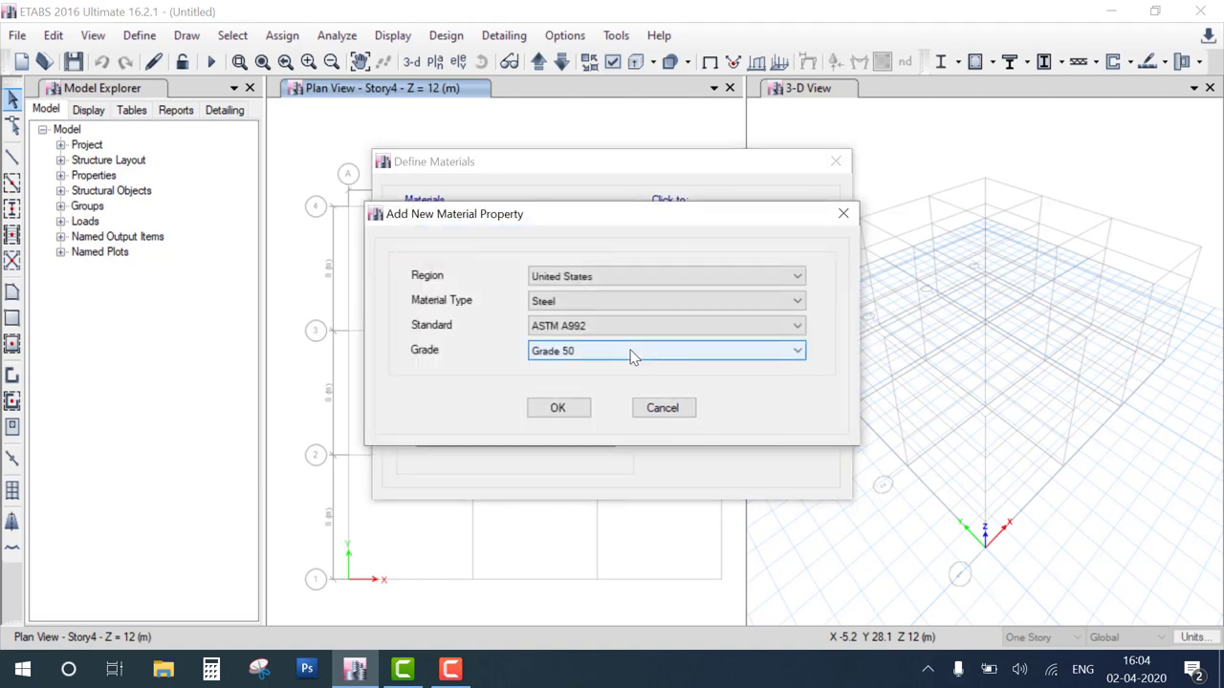
{"action": "left_click", "coordinate": [589, 276]}
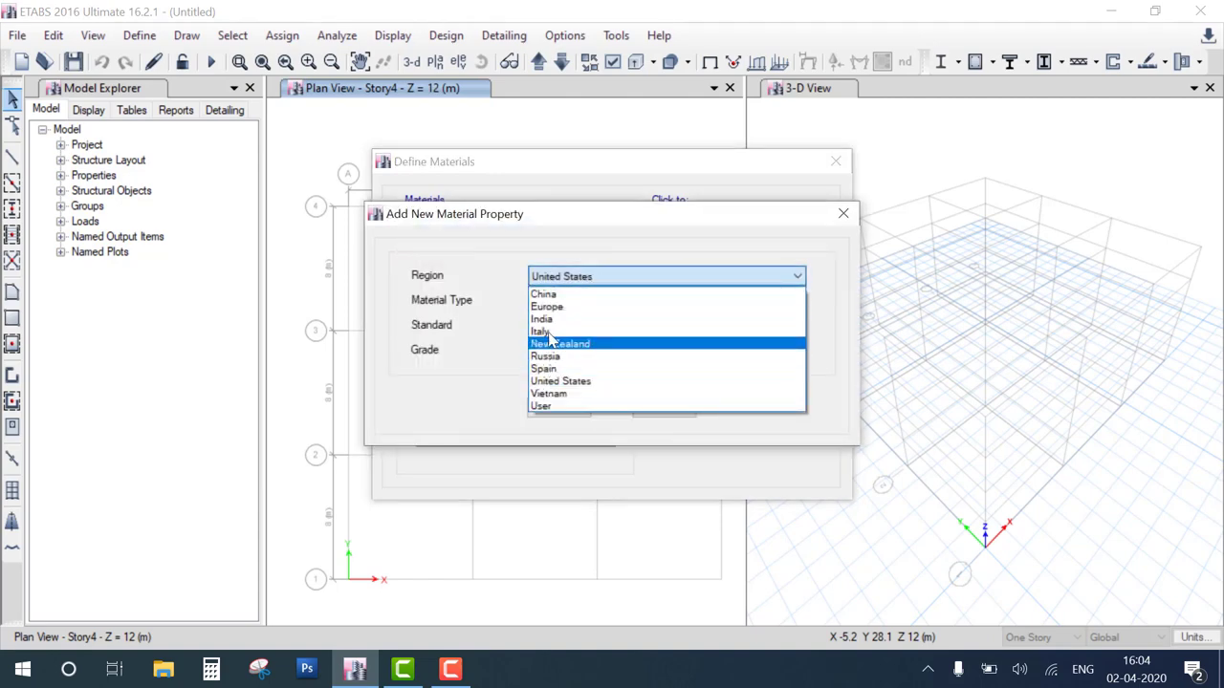
{"action": "left_click", "coordinate": [560, 326]}
{"action": "left_click", "coordinate": [574, 304]}
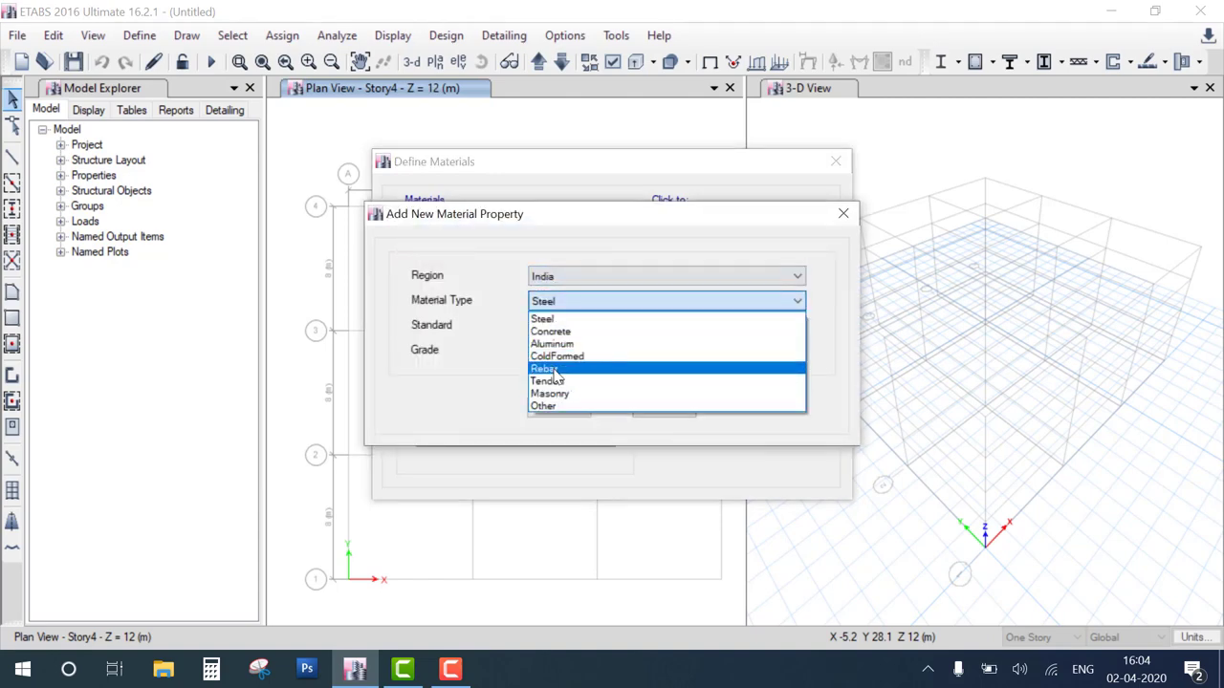
{"action": "left_click", "coordinate": [558, 333]}
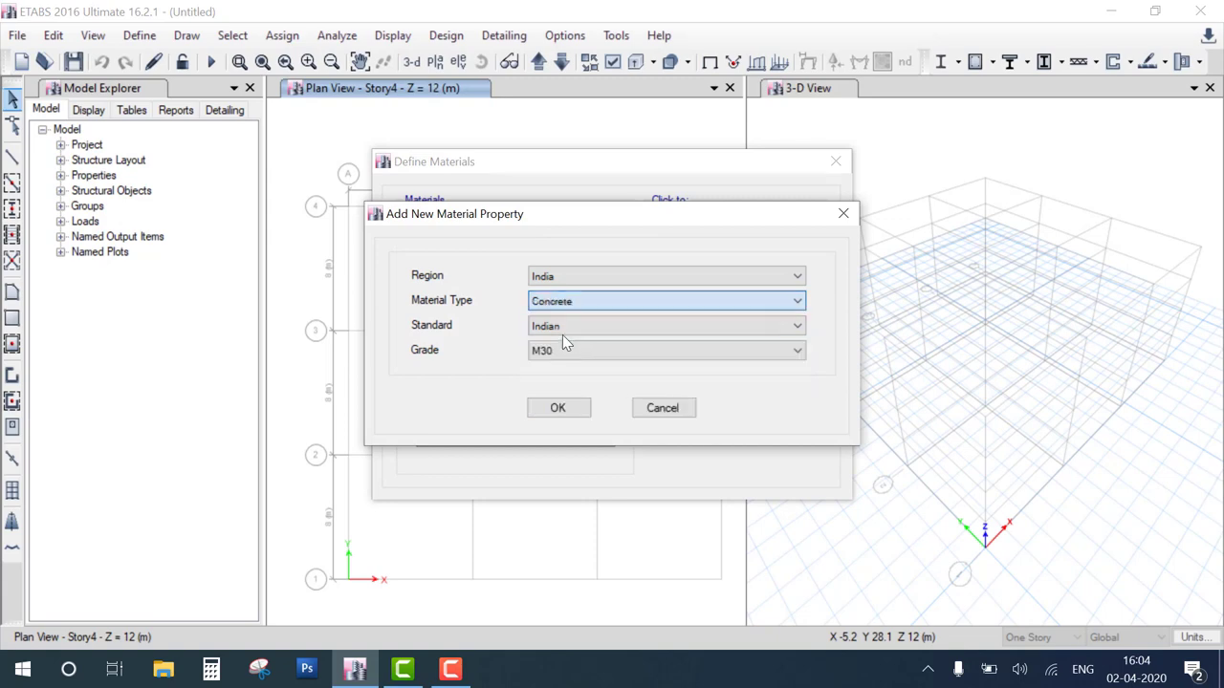
{"action": "left_click", "coordinate": [559, 408]}
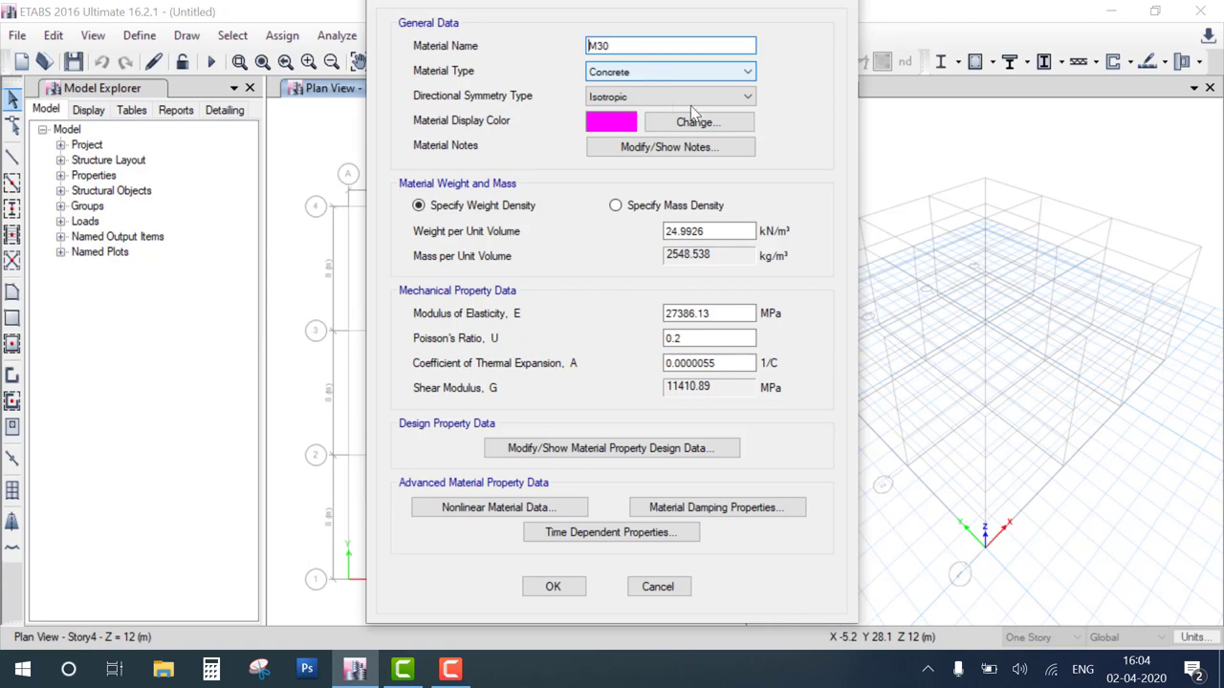
Highlight the M30 weight, mechanical, nonlinear and damping property sections, then clear the marks.
{"action": "left_click_drag", "start_coordinate": [768, 67], "coordinate": [379, 228]}
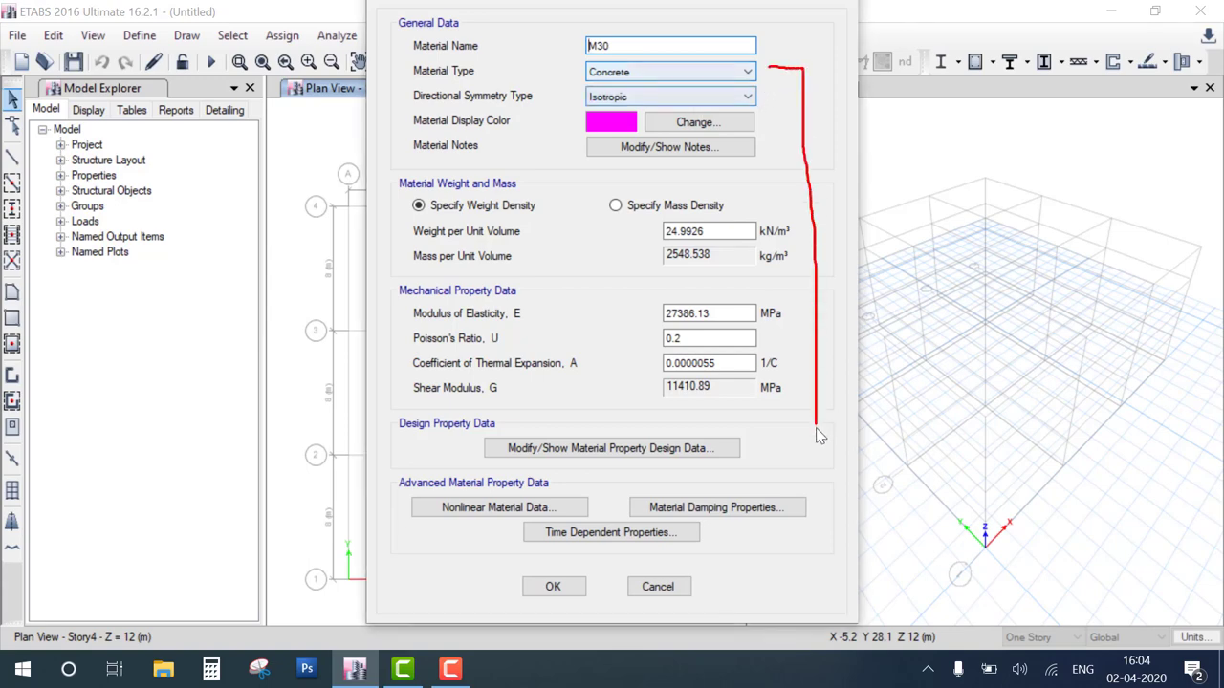
{"action": "left_click_drag", "start_coordinate": [380, 167], "coordinate": [710, 61]}
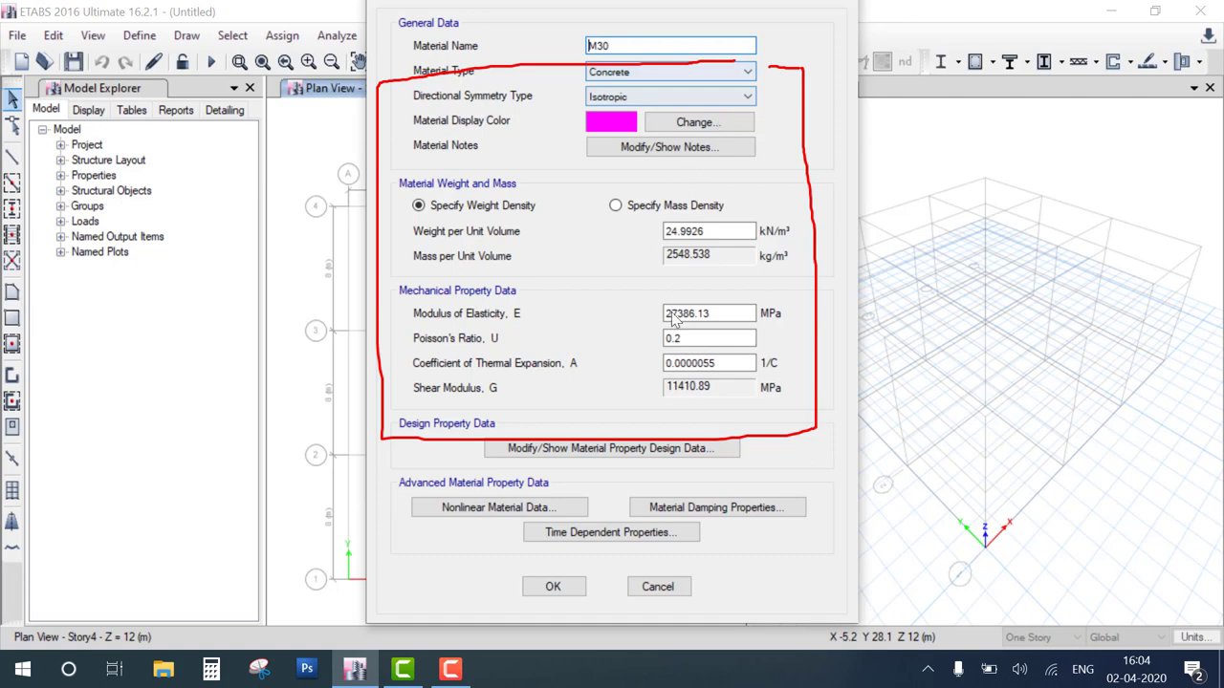
{"action": "mouse_move", "coordinate": [734, 229]}
{"action": "left_mouse_down"}
{"action": "mouse_move", "coordinate": [761, 254]}
{"action": "mouse_move", "coordinate": [780, 229]}
{"action": "left_mouse_up"}
{"action": "left_click_drag", "start_coordinate": [738, 298], "coordinate": [801, 250]}
{"action": "left_click_drag", "start_coordinate": [746, 356], "coordinate": [806, 311]}
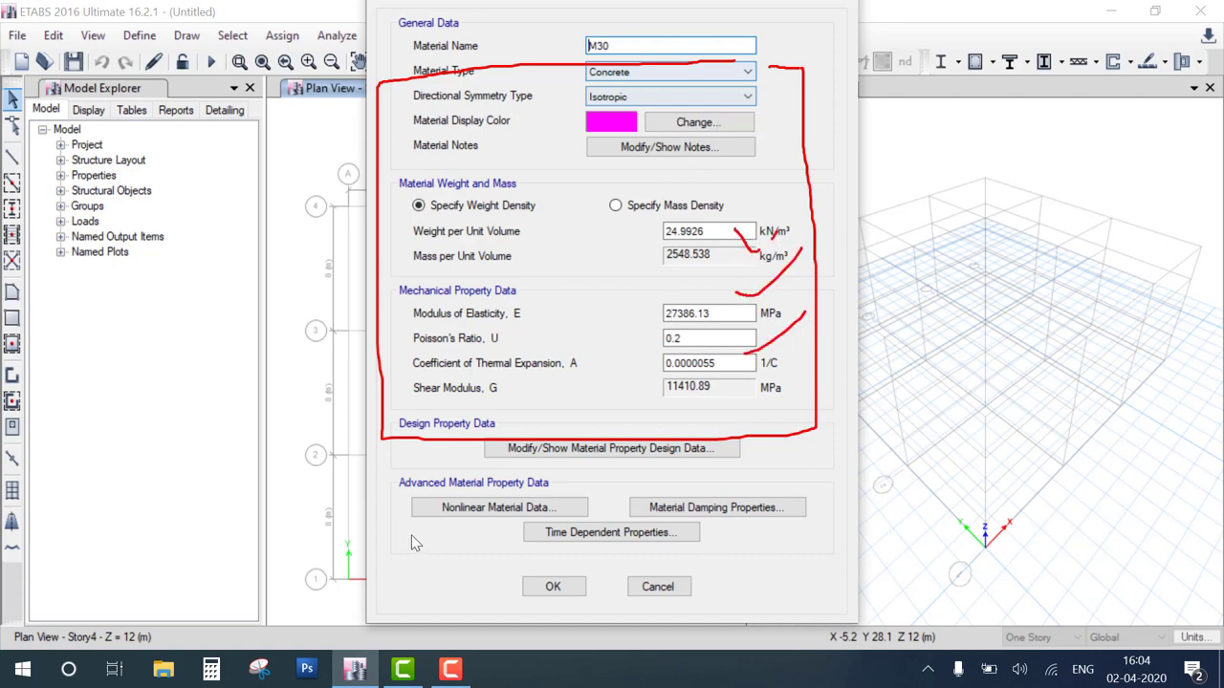
{"action": "mouse_move", "coordinate": [585, 526]}
{"action": "left_mouse_down"}
{"action": "mouse_move", "coordinate": [573, 482]}
{"action": "mouse_move", "coordinate": [411, 521]}
{"action": "mouse_move", "coordinate": [533, 520]}
{"action": "mouse_move", "coordinate": [694, 548]}
{"action": "left_mouse_up"}
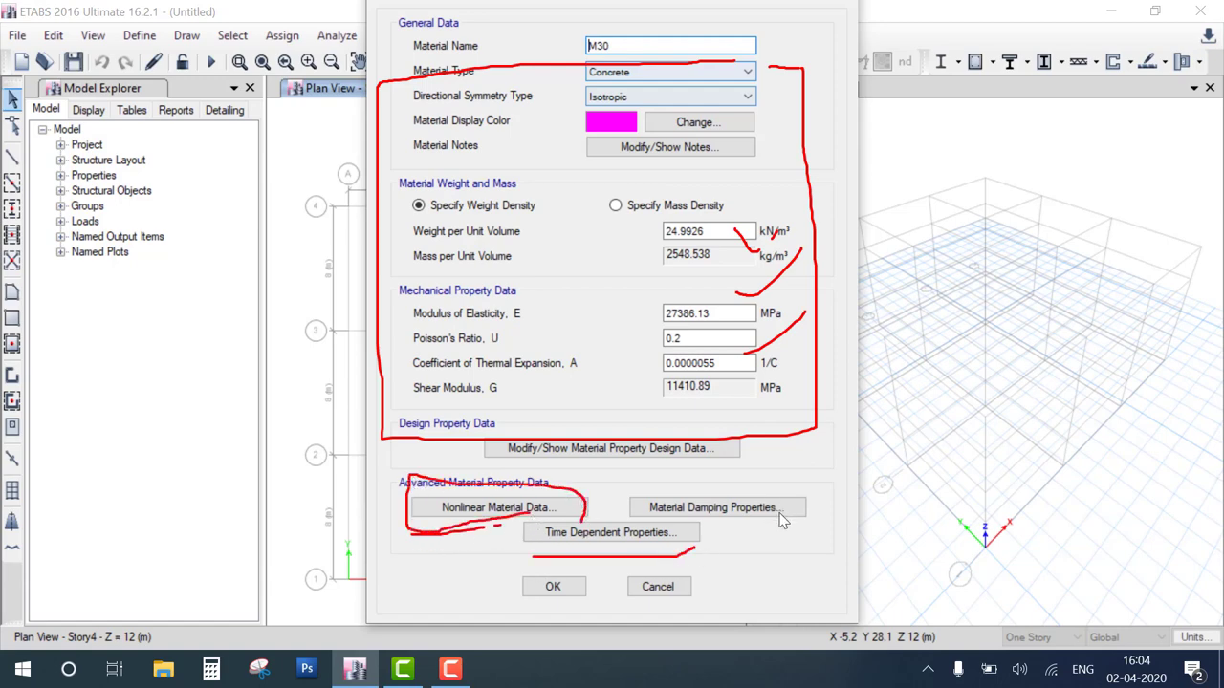
{"action": "left_click_drag", "start_coordinate": [785, 532], "coordinate": [803, 508]}
{"action": "mouse_move", "coordinate": [529, 469]}
{"action": "left_mouse_down"}
{"action": "mouse_move", "coordinate": [770, 471]}
{"action": "mouse_move", "coordinate": [623, 422]}
{"action": "mouse_move", "coordinate": [474, 478]}
{"action": "mouse_move", "coordinate": [635, 489]}
{"action": "left_mouse_up"}
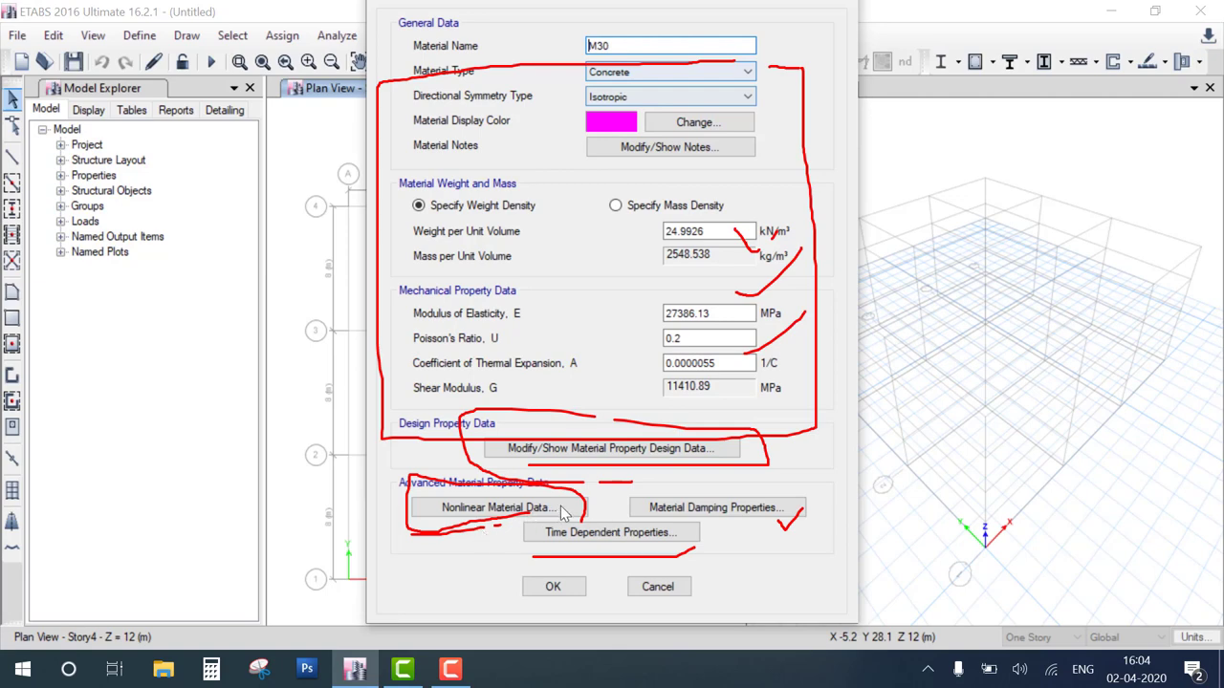
{"action": "mouse_move", "coordinate": [562, 505]}
{"action": "left_mouse_down"}
{"action": "mouse_move", "coordinate": [746, 480]}
{"action": "mouse_move", "coordinate": [737, 490]}
{"action": "left_mouse_up"}
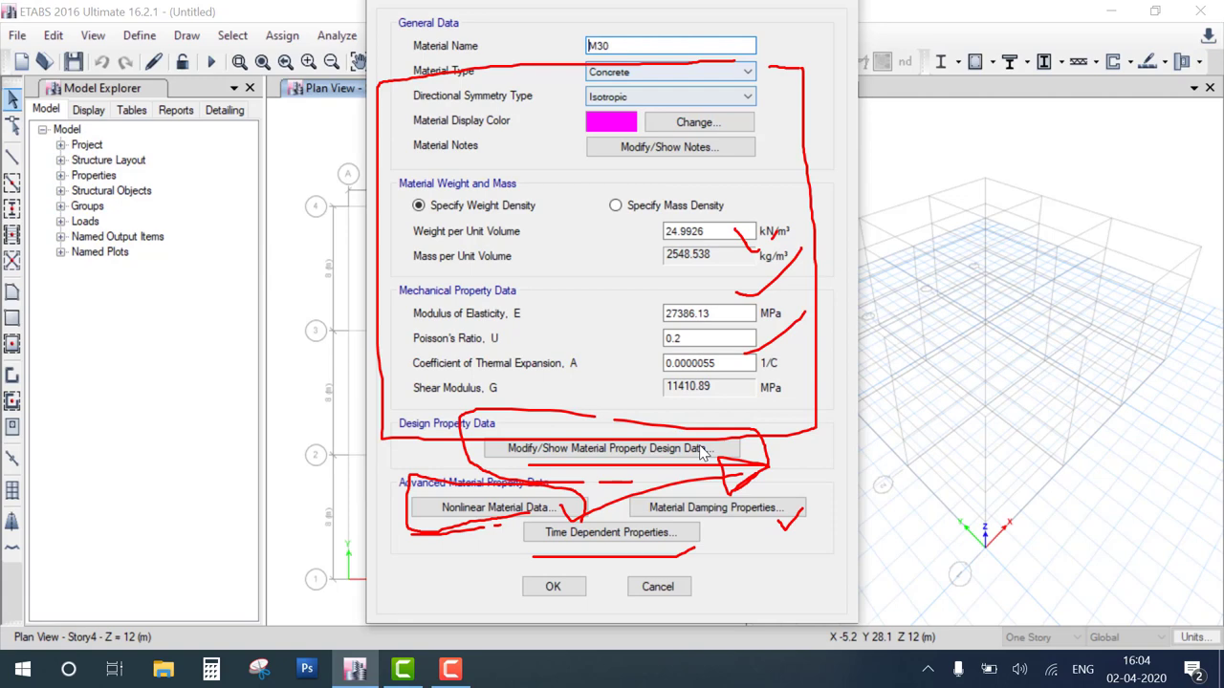
{"action": "key", "text": "Escape"}
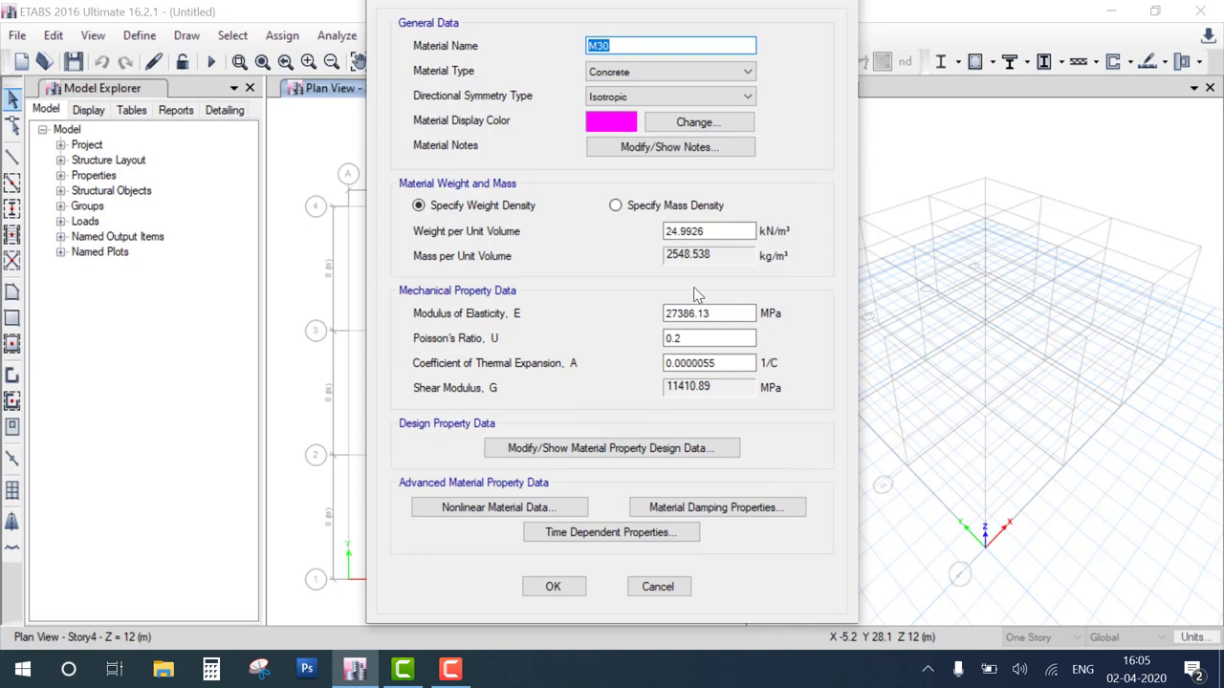
Mark the display colour, material type and design data, then accept the M30 properties.
{"action": "left_click_drag", "start_coordinate": [641, 117], "coordinate": [662, 118]}
{"action": "left_click_drag", "start_coordinate": [741, 67], "coordinate": [798, 65]}
{"action": "mouse_move", "coordinate": [789, 228]}
{"action": "left_mouse_down"}
{"action": "mouse_move", "coordinate": [719, 454]}
{"action": "mouse_move", "coordinate": [559, 509]}
{"action": "left_mouse_up"}
{"action": "left_click_drag", "start_coordinate": [734, 456], "coordinate": [753, 461]}
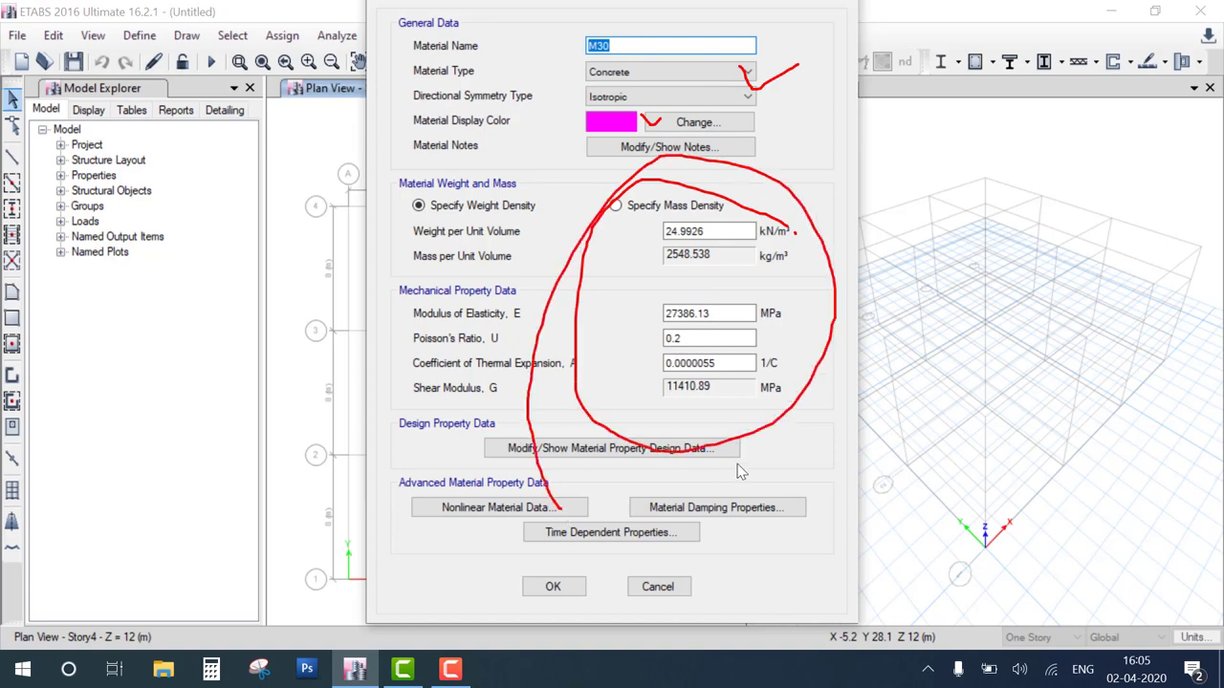
{"action": "left_click_drag", "start_coordinate": [815, 423], "coordinate": [756, 461]}
{"action": "left_click_drag", "start_coordinate": [683, 432], "coordinate": [559, 506]}
{"action": "left_click_drag", "start_coordinate": [827, 457], "coordinate": [639, 552]}
{"action": "left_click_drag", "start_coordinate": [803, 524], "coordinate": [941, 419]}
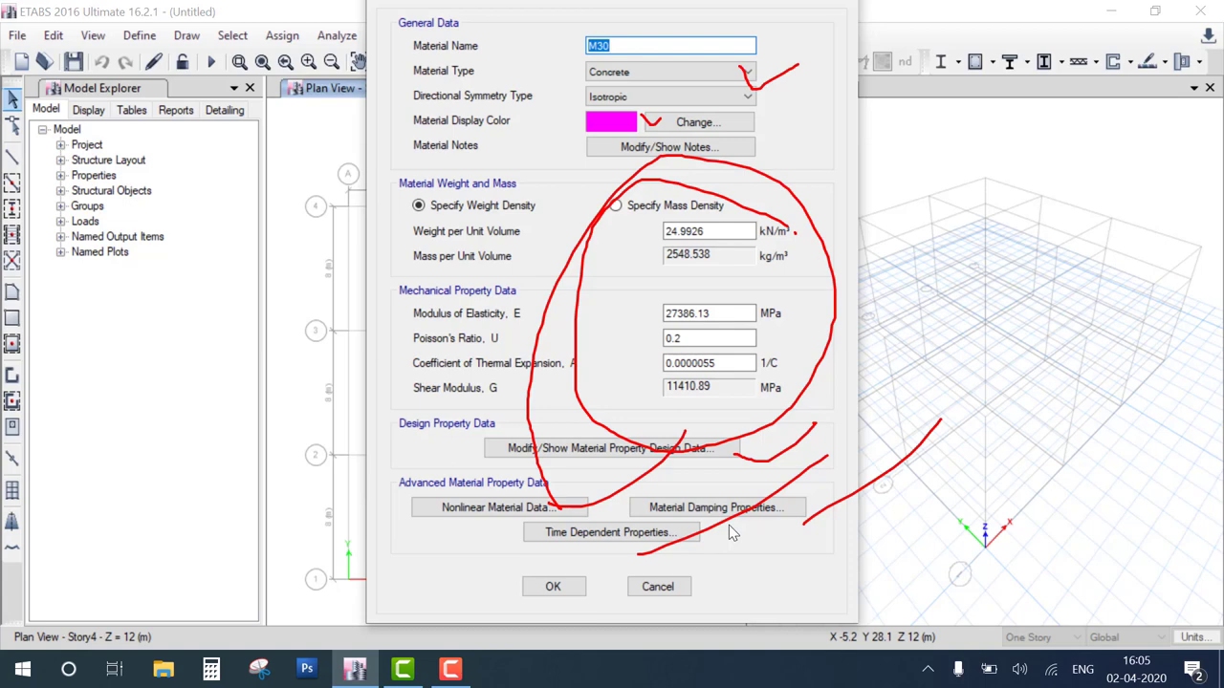
{"action": "left_click", "coordinate": [553, 586]}
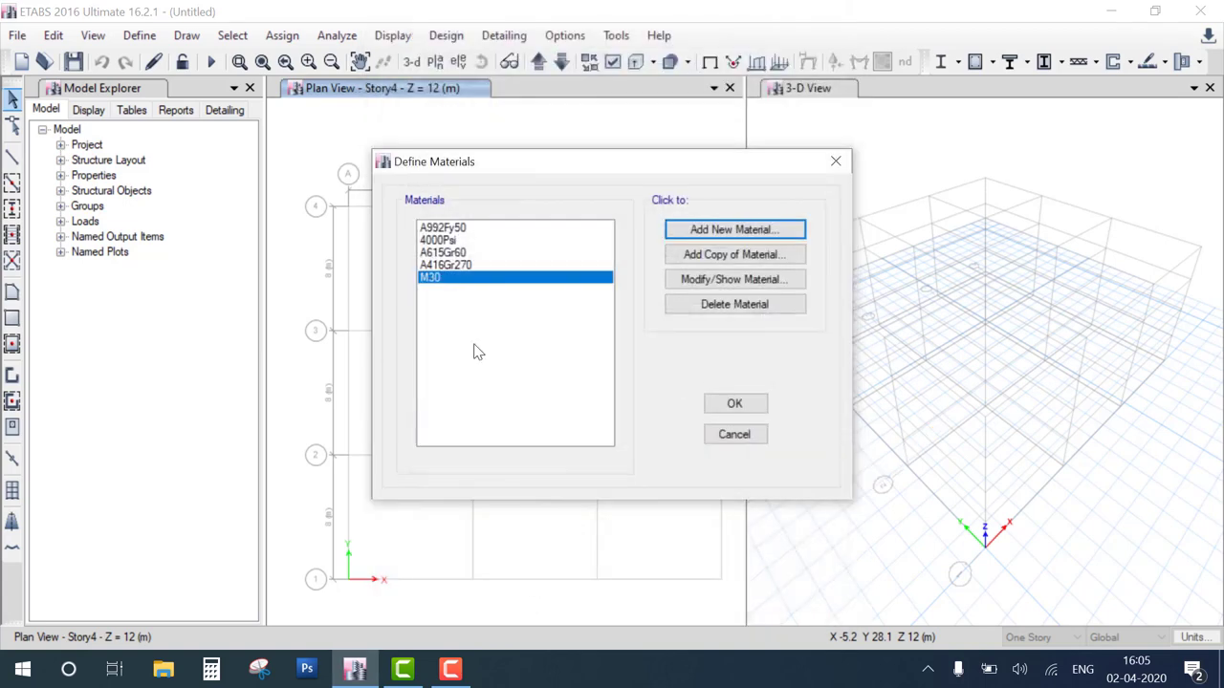
Close the materials list and start a new Concrete Rectangular frame section.
{"action": "left_click_drag", "start_coordinate": [469, 328], "coordinate": [466, 199]}
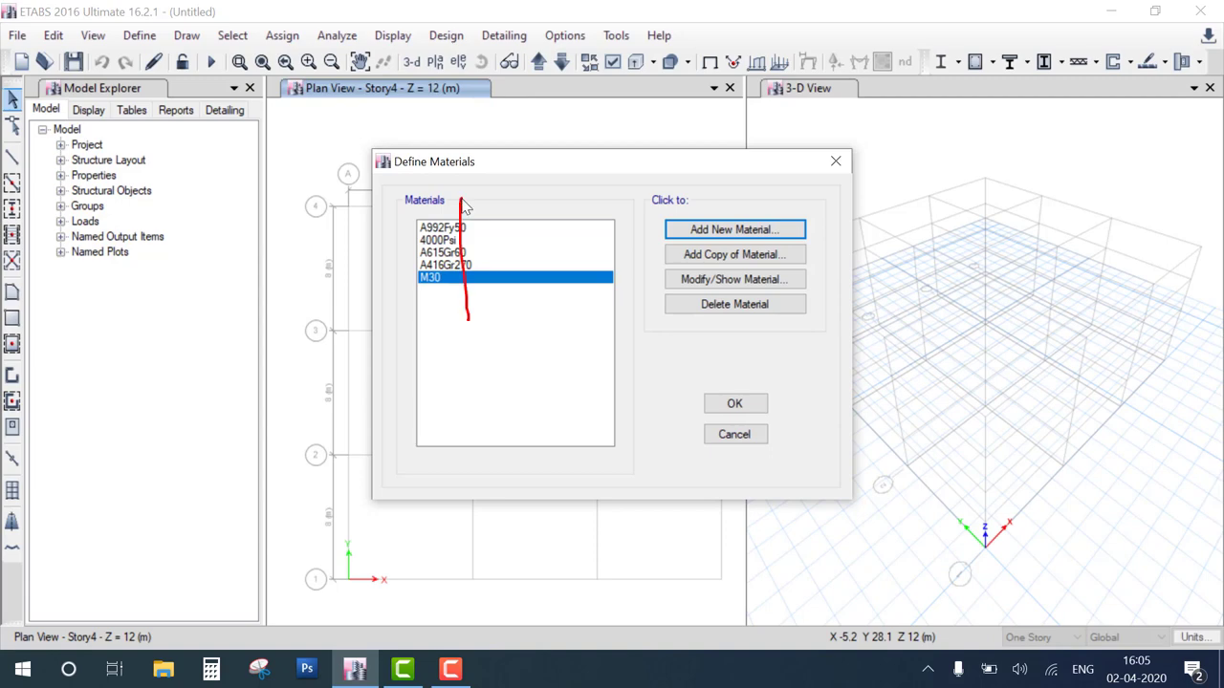
{"action": "left_click", "coordinate": [733, 402]}
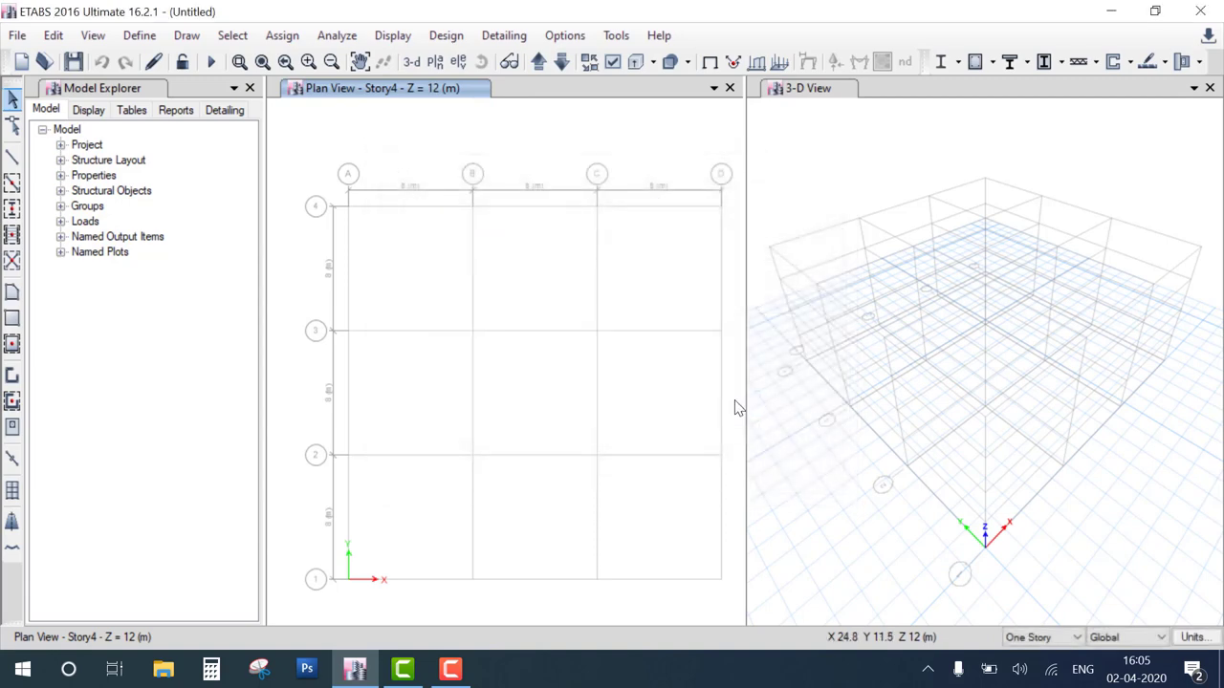
{"action": "left_click", "coordinate": [142, 38]}
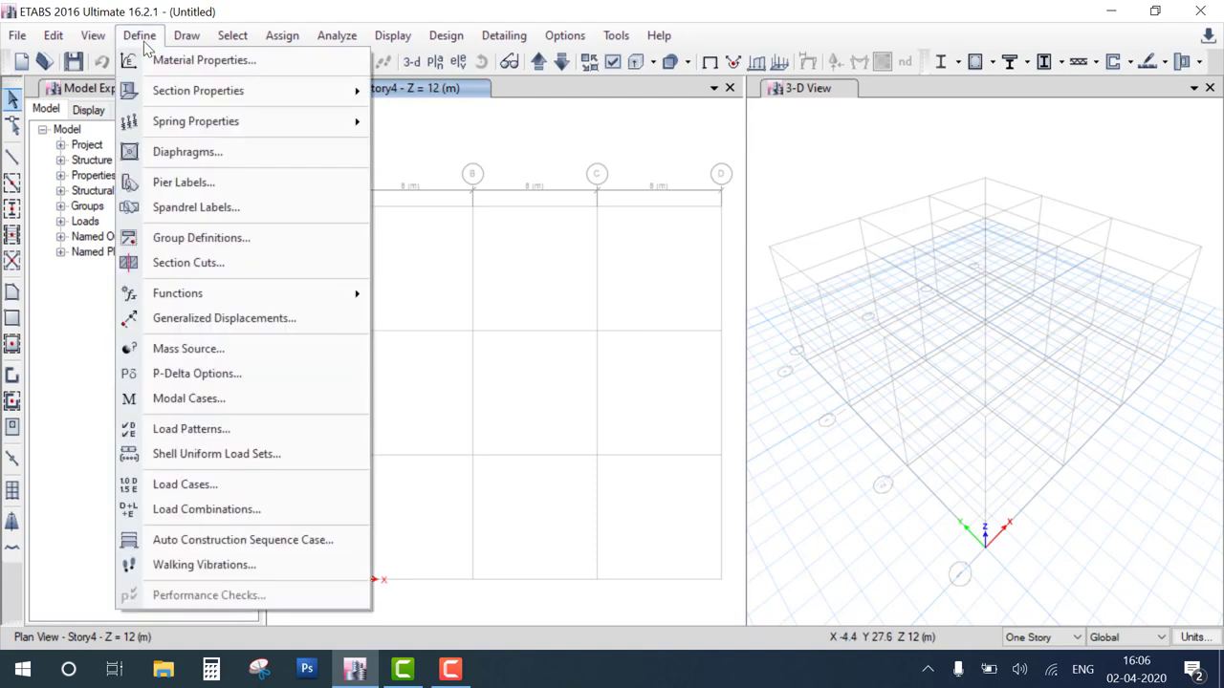
{"action": "mouse_move", "coordinate": [198, 91]}
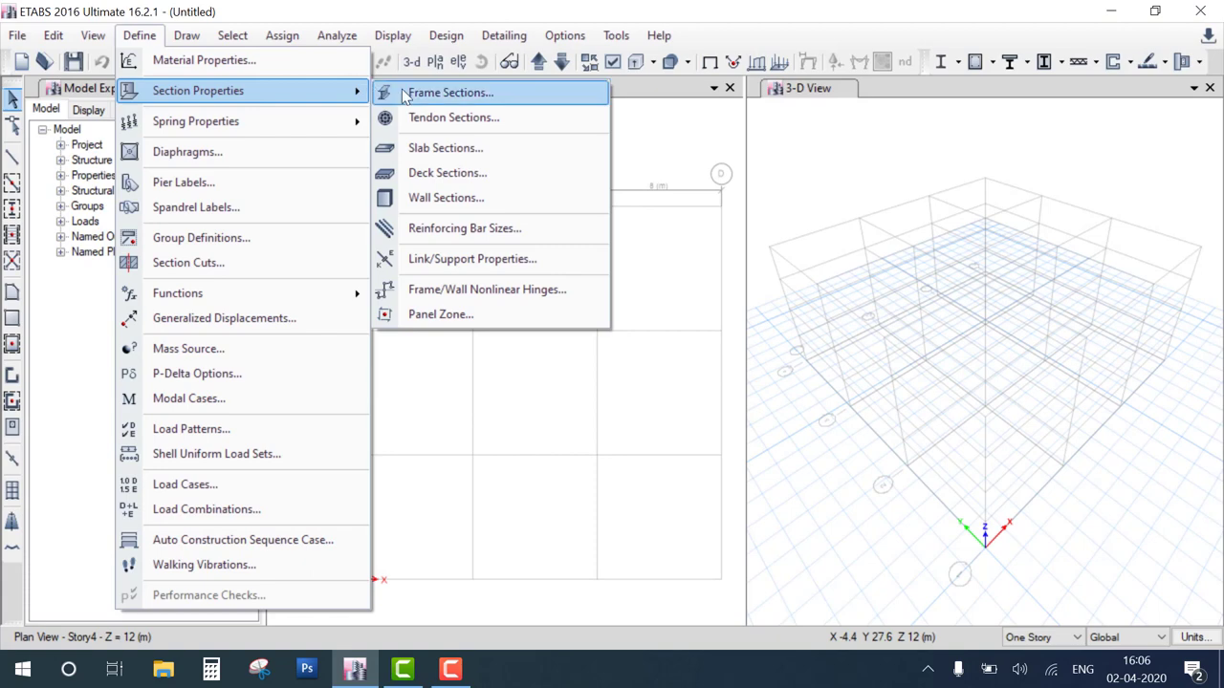
{"action": "left_click", "coordinate": [405, 96]}
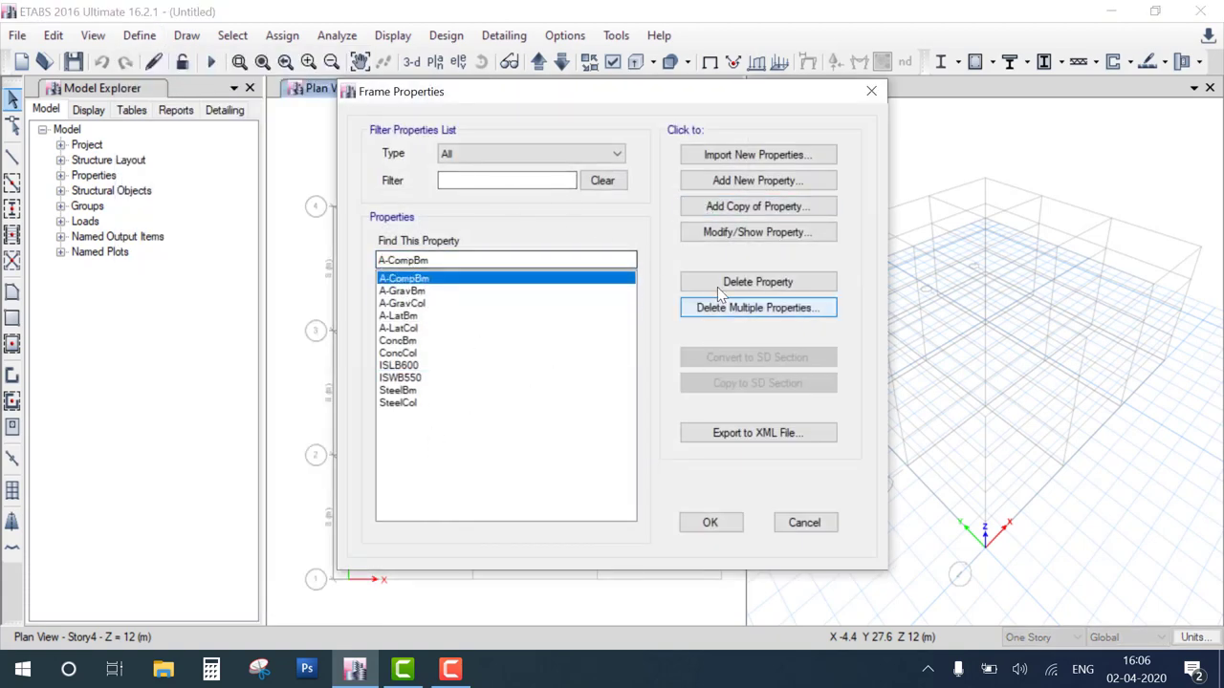
{"action": "left_click", "coordinate": [755, 181]}
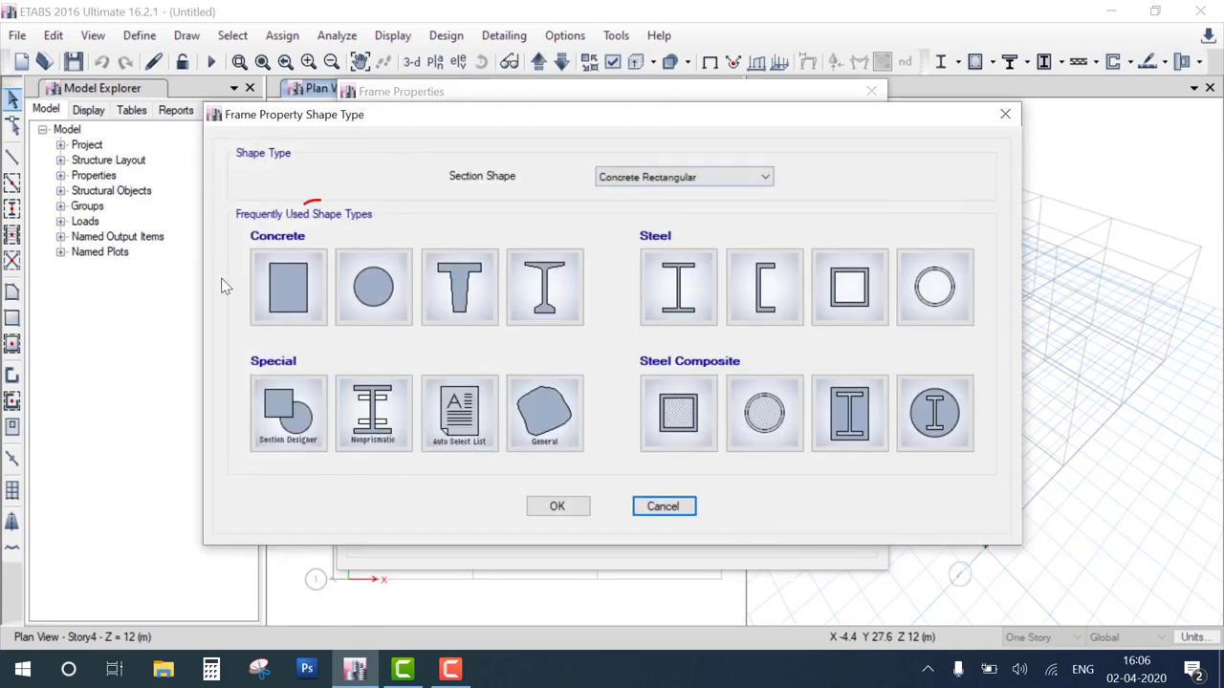
{"action": "left_click_drag", "start_coordinate": [222, 285], "coordinate": [316, 203]}
{"action": "key", "text": "e"}
{"action": "left_click", "coordinate": [289, 277]}
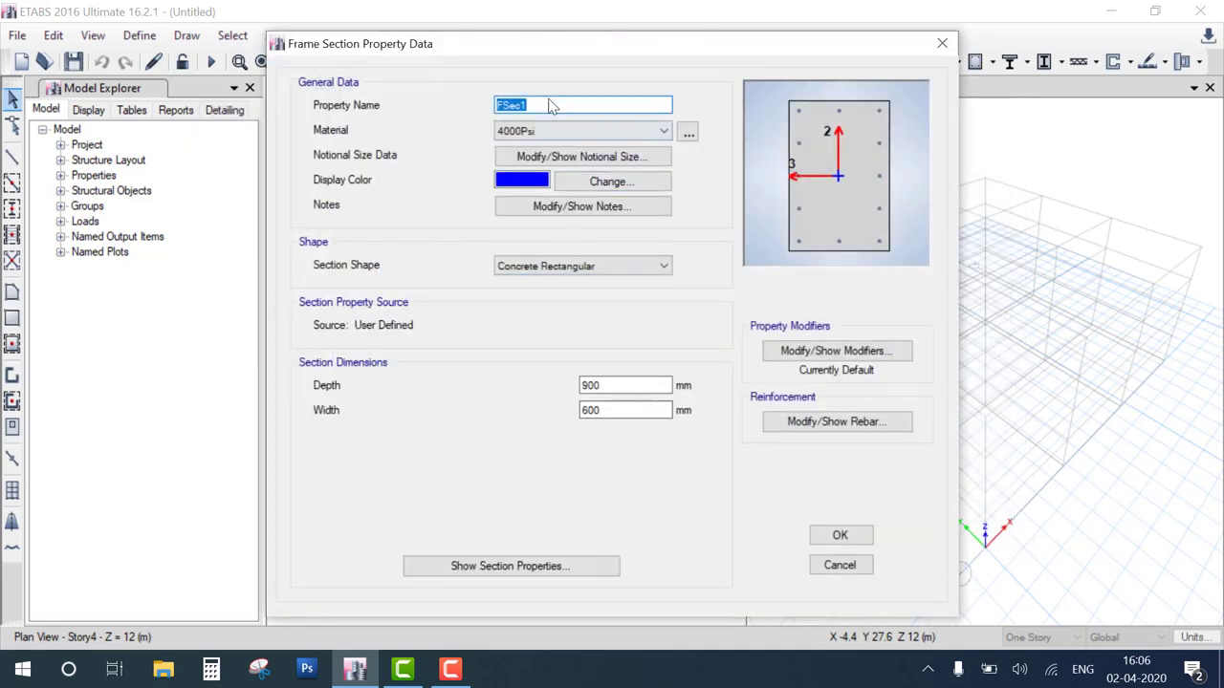
Name the section 'column' in M30, 900 mm deep by 600 mm wide.
{"action": "type", "text": "co"}
{"action": "type", "text": "lumn"}
{"action": "left_click", "coordinate": [620, 131]}
{"action": "left_click", "coordinate": [506, 198]}
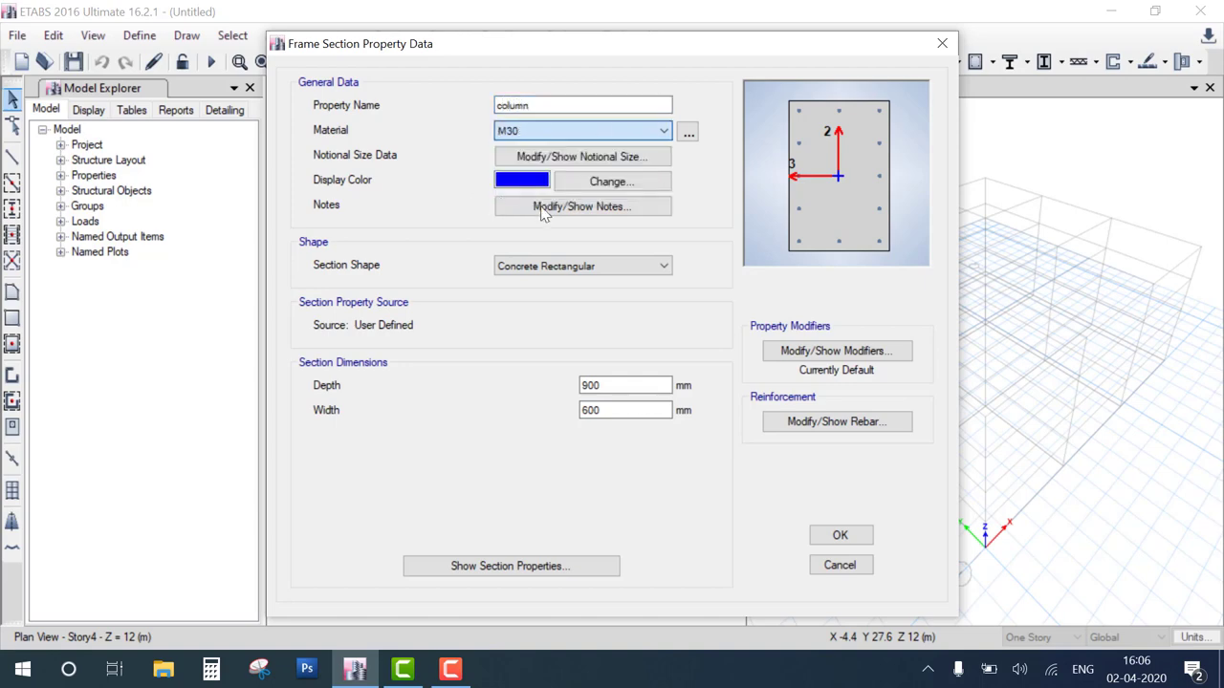
{"action": "left_click_drag", "start_coordinate": [612, 385], "coordinate": [511, 391]}
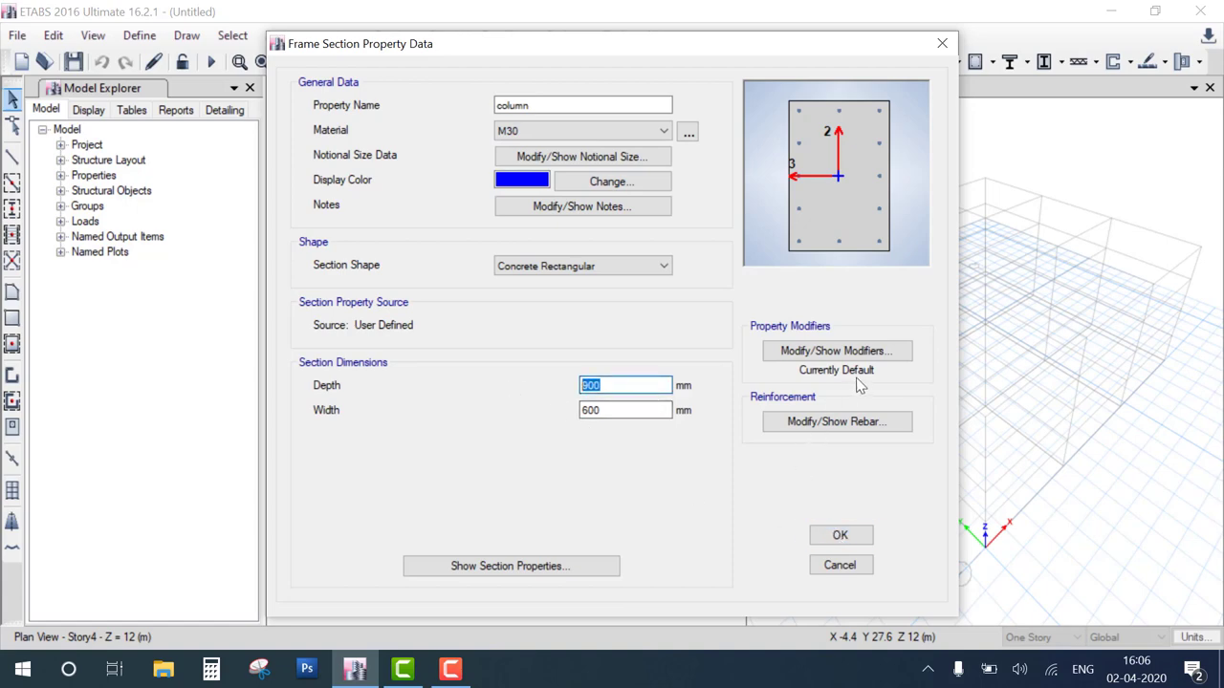
{"action": "left_click_drag", "start_coordinate": [860, 377], "coordinate": [918, 347]}
{"action": "left_click_drag", "start_coordinate": [870, 460], "coordinate": [936, 402]}
{"action": "left_click_drag", "start_coordinate": [566, 591], "coordinate": [662, 526]}
{"action": "left_click", "coordinate": [839, 534]}
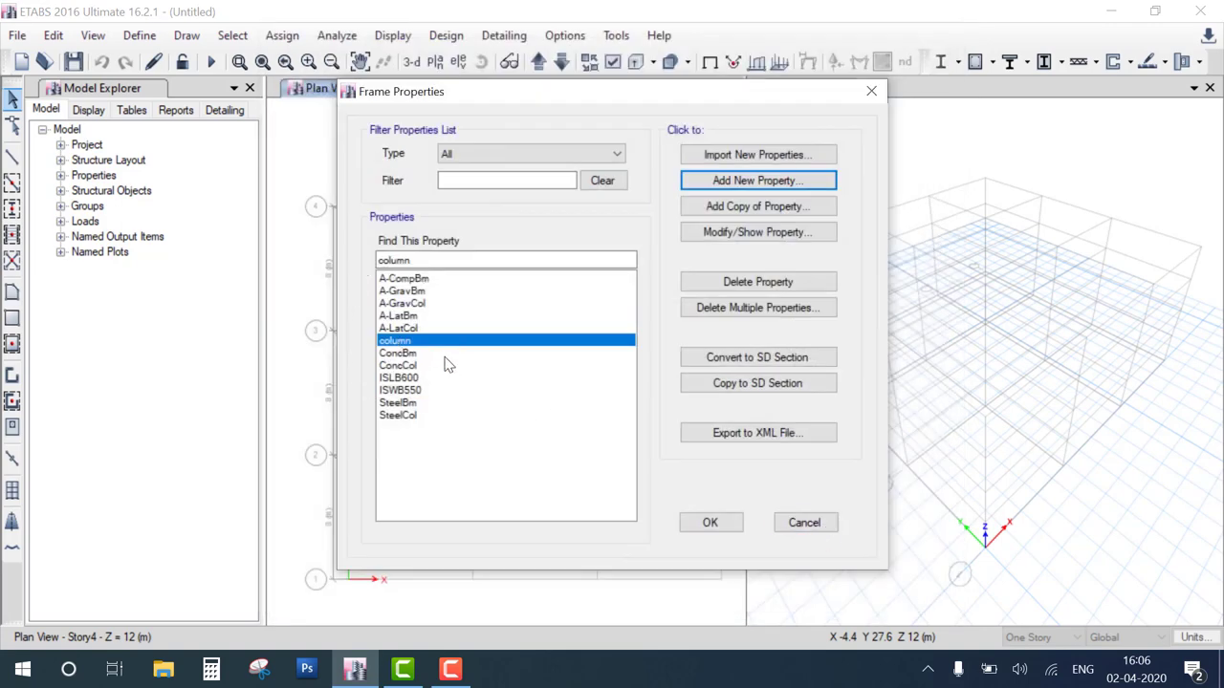
Add a Concrete Rectangular 'Beam' section in M30 with 600 mm depth, then close Frame Properties.
{"action": "left_click_drag", "start_coordinate": [429, 339], "coordinate": [495, 339]}
{"action": "left_click", "coordinate": [746, 207]}
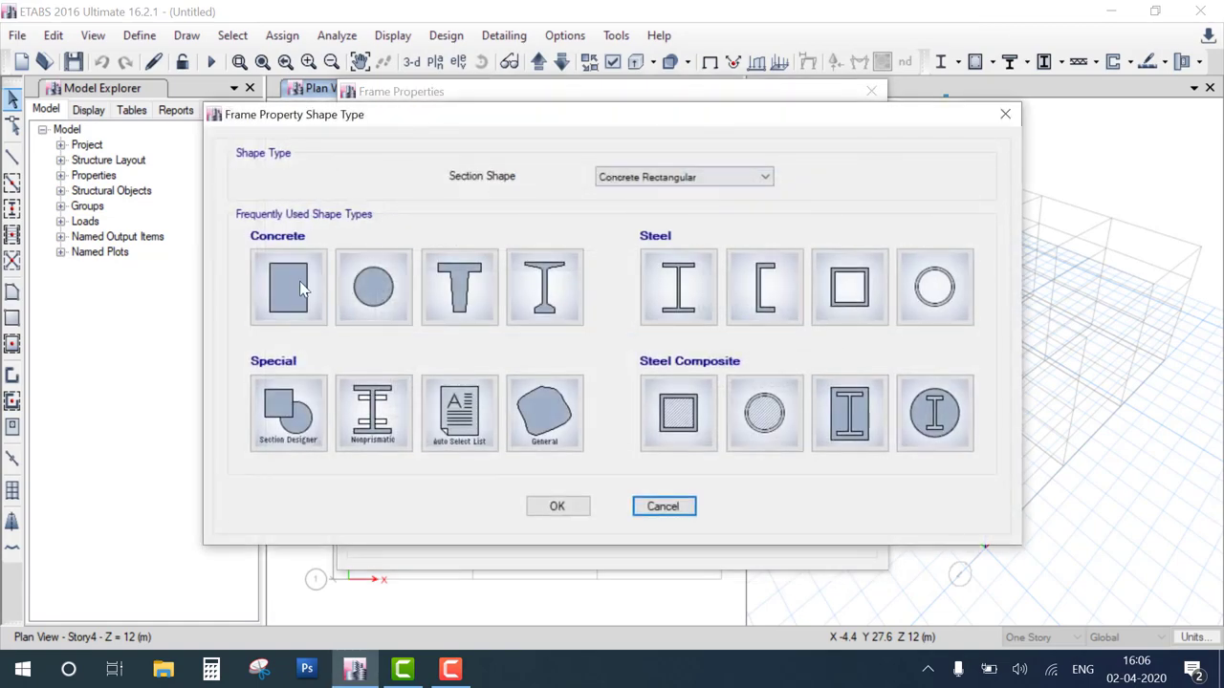
{"action": "key", "text": "Escape"}
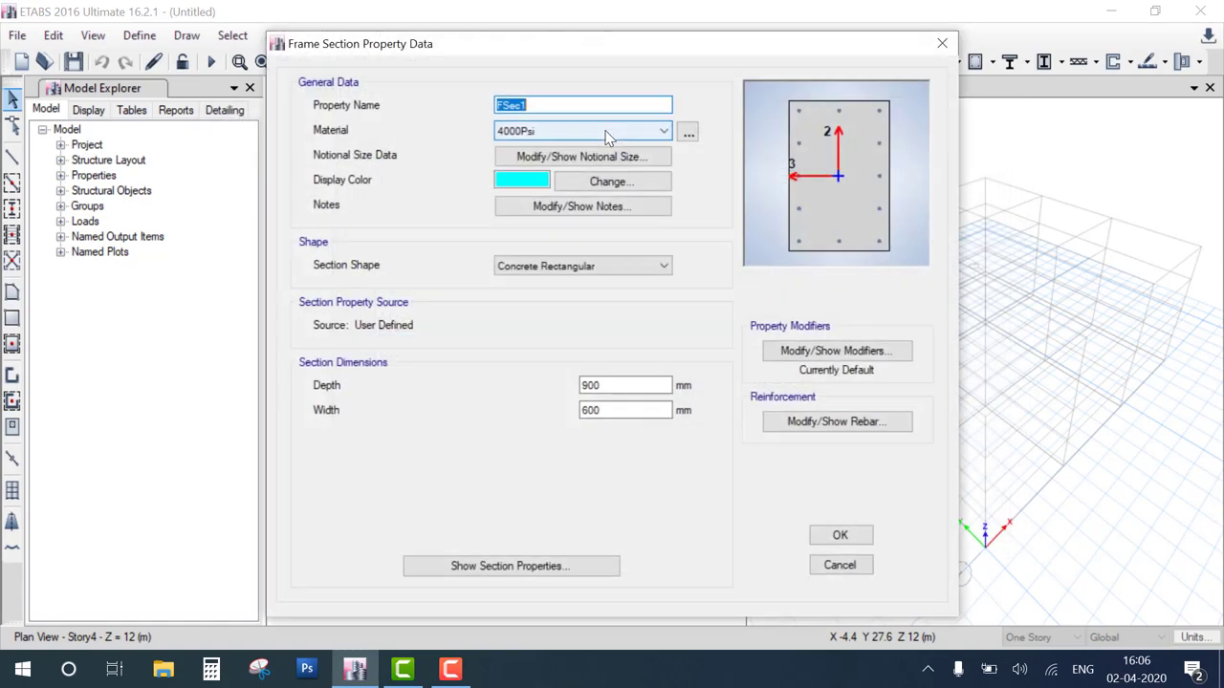
{"action": "type", "text": "Beam"}
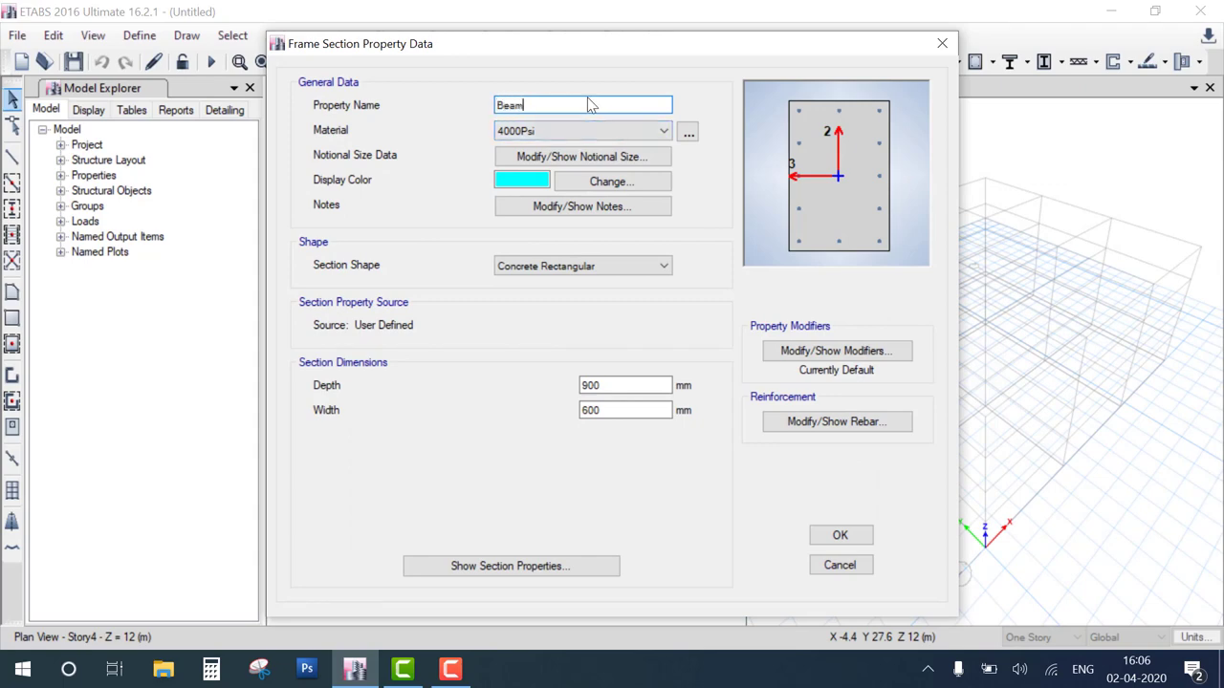
{"action": "left_click", "coordinate": [621, 131]}
{"action": "left_click", "coordinate": [535, 201]}
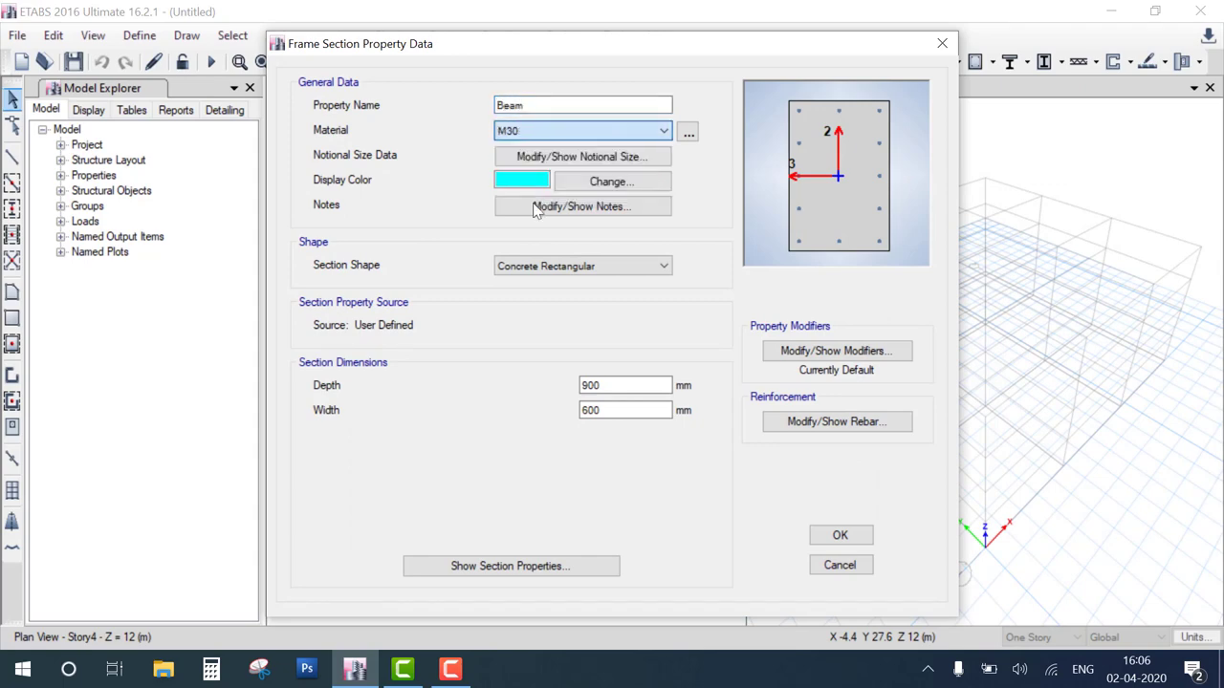
{"action": "double_click", "coordinate": [637, 387]}
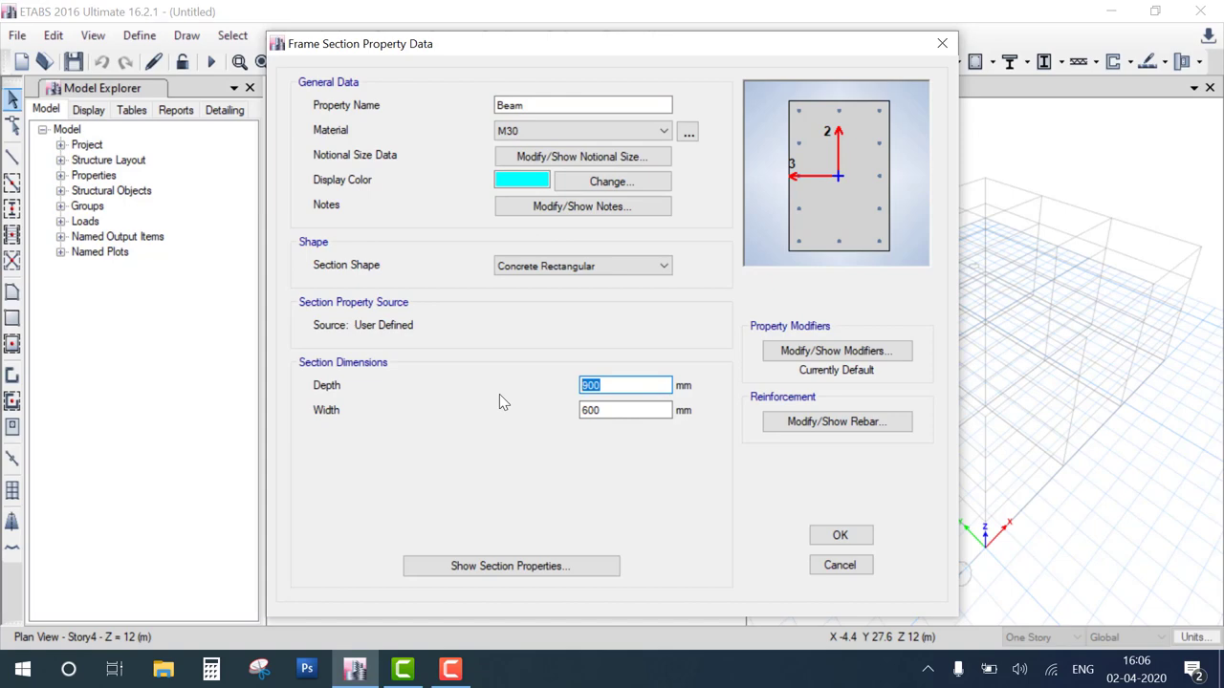
{"action": "type", "text": "600"}
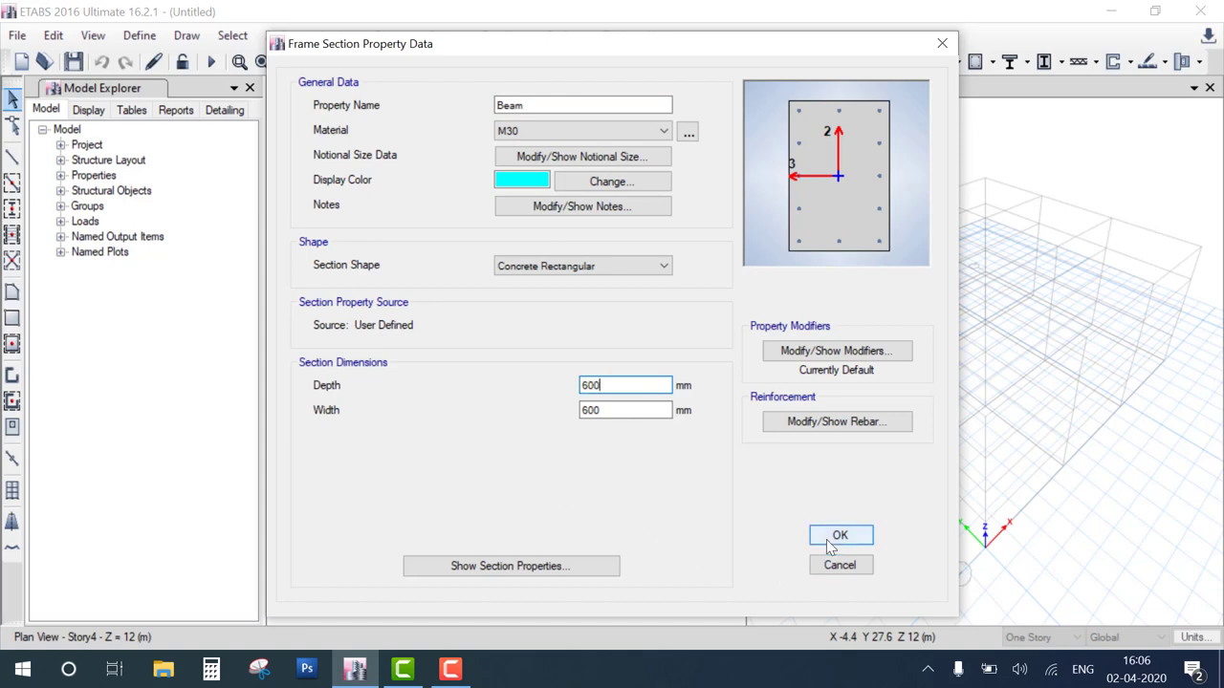
{"action": "left_click", "coordinate": [837, 537]}
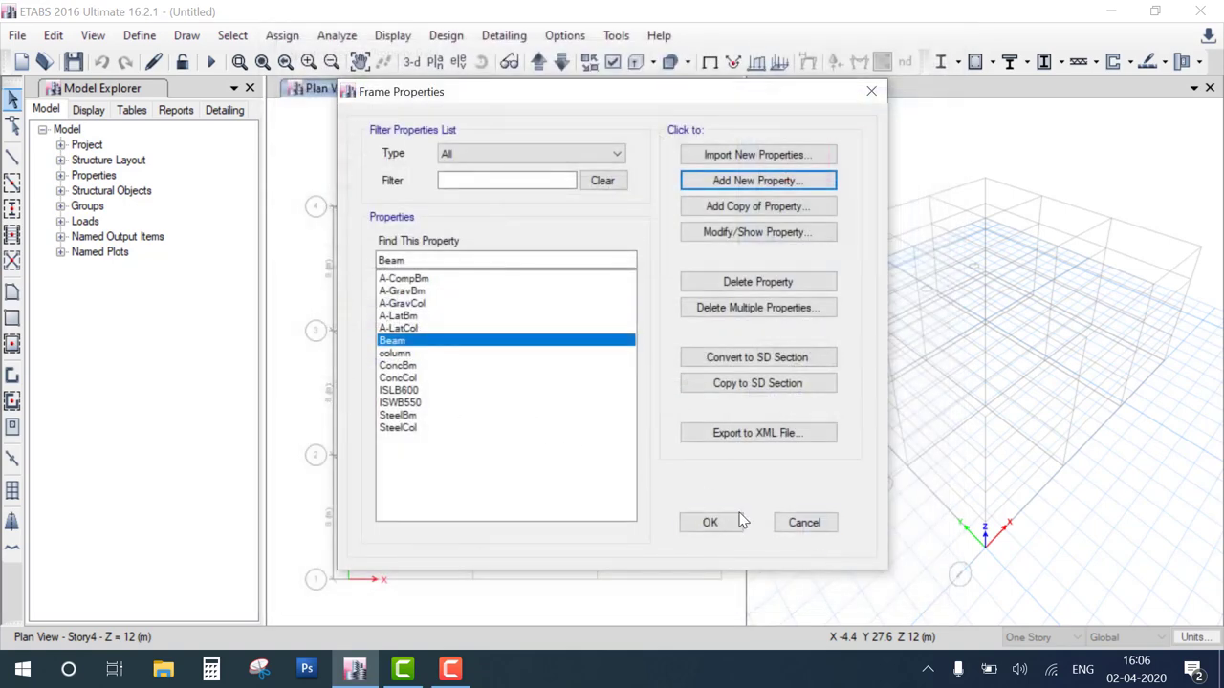
{"action": "left_click", "coordinate": [709, 522]}
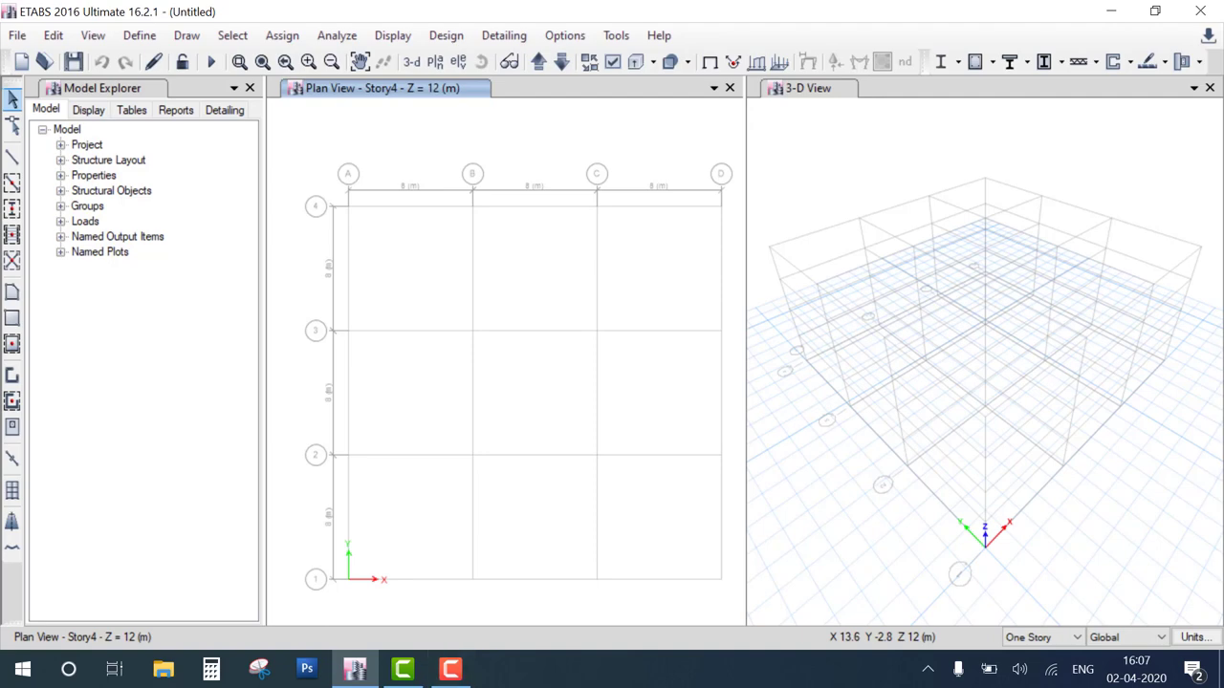
Switch the drawing scope from One Story to All Stories.
{"action": "mouse_move", "coordinate": [1071, 600]}
{"action": "left_mouse_down"}
{"action": "mouse_move", "coordinate": [997, 629]}
{"action": "mouse_move", "coordinate": [1066, 658]}
{"action": "mouse_move", "coordinate": [1040, 598]}
{"action": "left_mouse_up"}
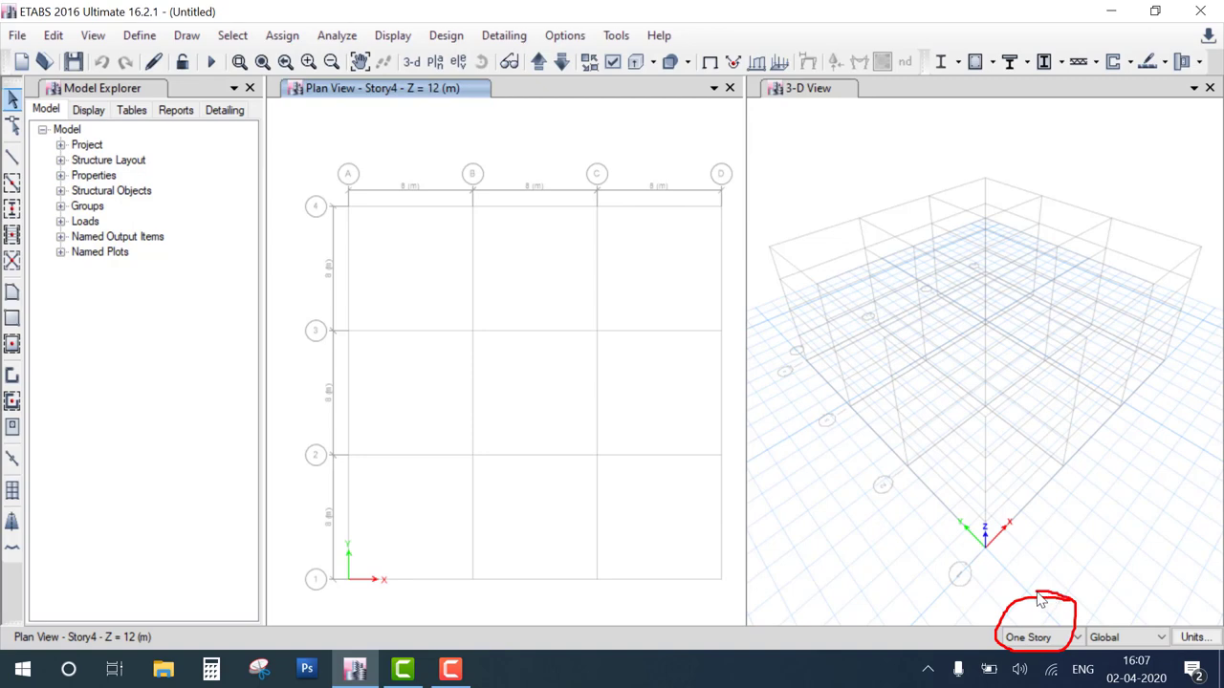
{"action": "left_click_drag", "start_coordinate": [769, 251], "coordinate": [868, 218]}
{"action": "left_click_drag", "start_coordinate": [781, 278], "coordinate": [905, 224]}
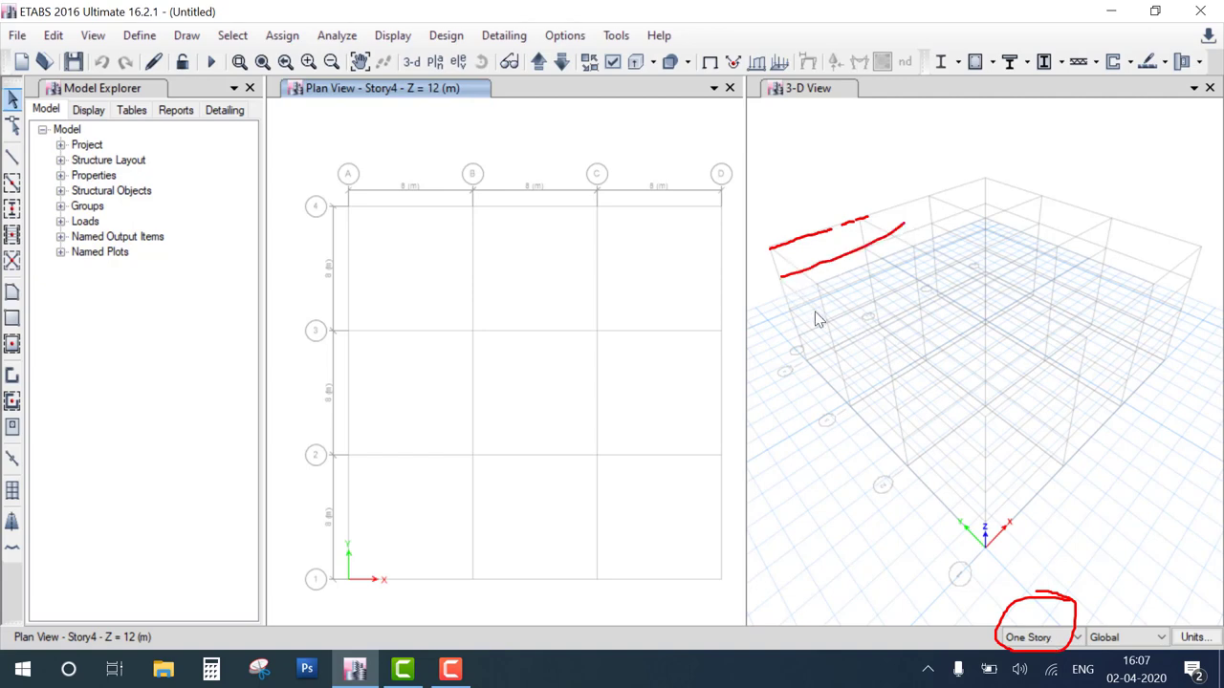
{"action": "left_click_drag", "start_coordinate": [814, 312], "coordinate": [944, 262]}
{"action": "left_click", "coordinate": [1061, 623]}
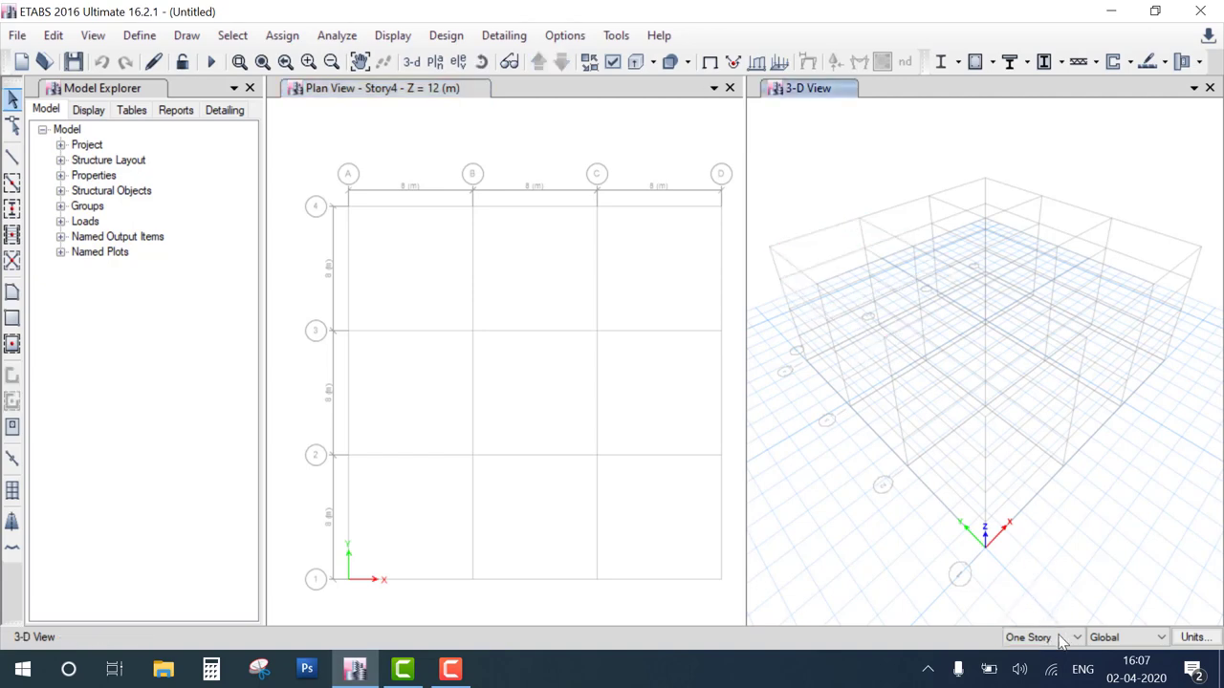
{"action": "left_click", "coordinate": [1062, 636]}
{"action": "left_click", "coordinate": [1026, 667]}
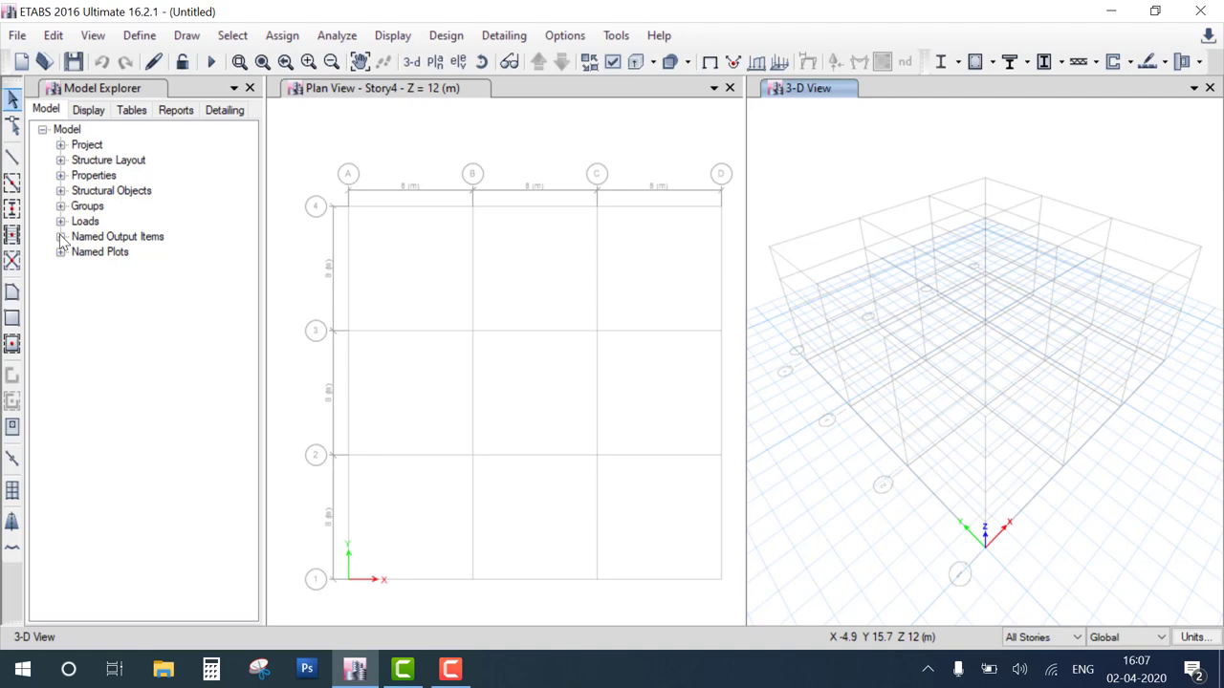
Quick-draw Beam sections along every grid line of the plan.
{"action": "left_click", "coordinate": [11, 182]}
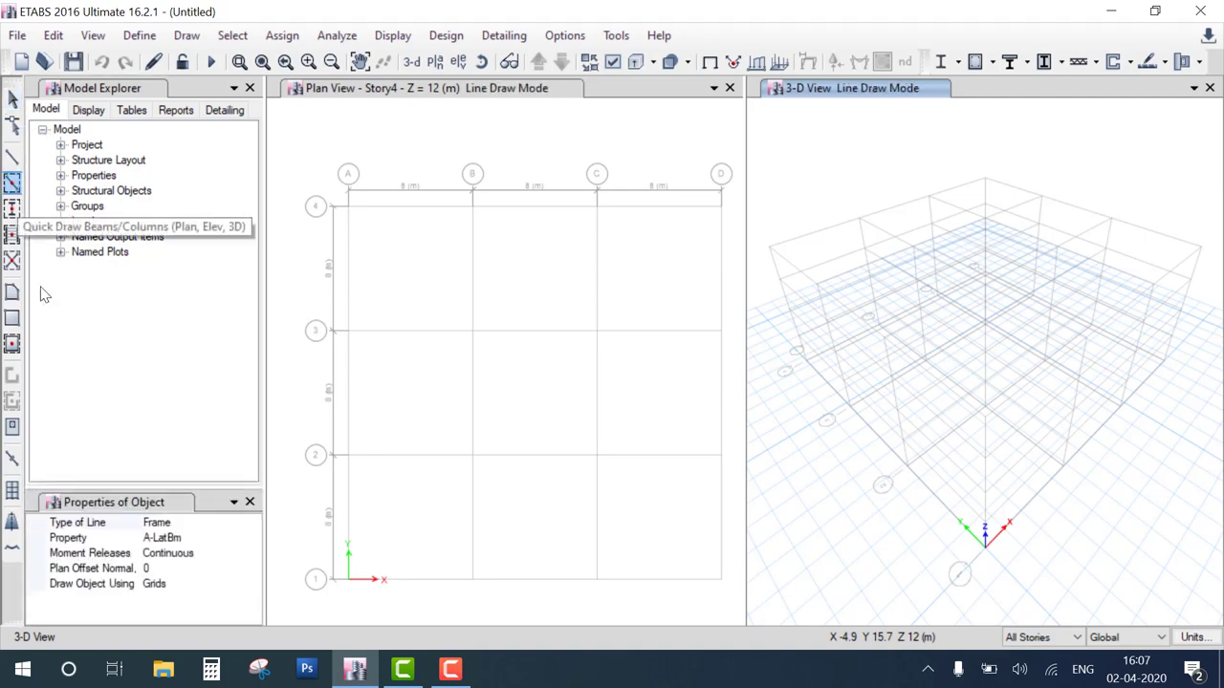
{"action": "left_click", "coordinate": [205, 537]}
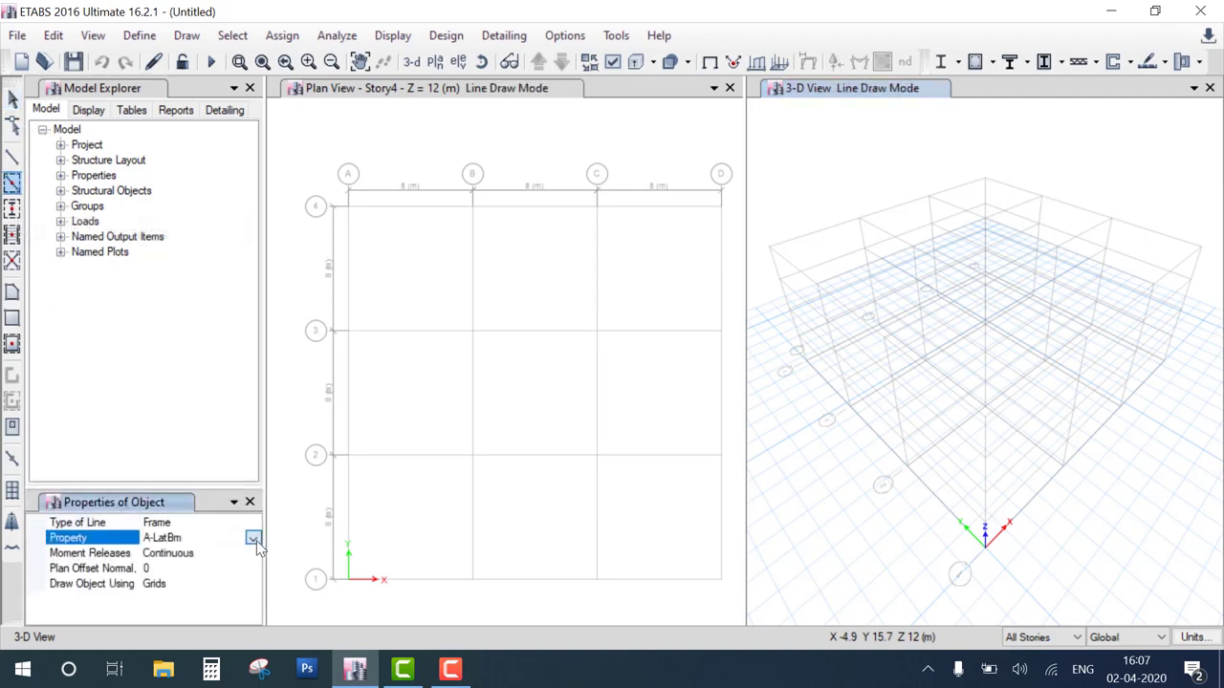
{"action": "left_click", "coordinate": [250, 538]}
{"action": "left_click", "coordinate": [229, 522]}
{"action": "left_click_drag", "start_coordinate": [314, 132], "coordinate": [530, 398]}
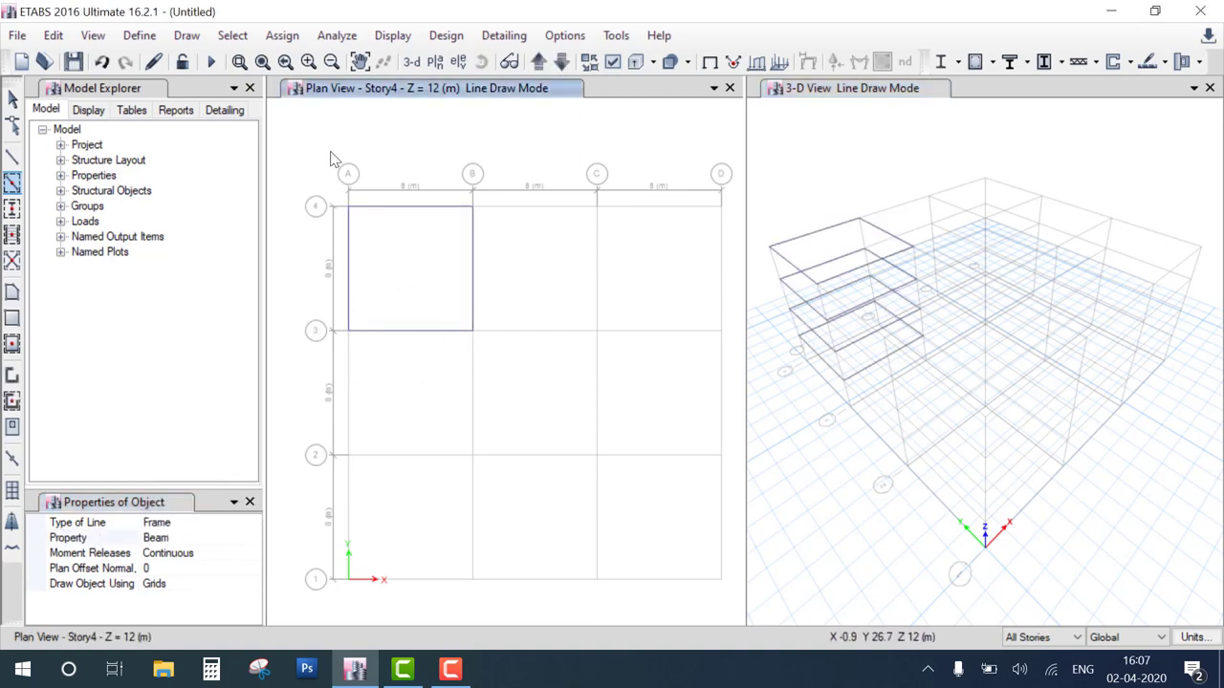
{"action": "left_click_drag", "start_coordinate": [317, 132], "coordinate": [742, 603]}
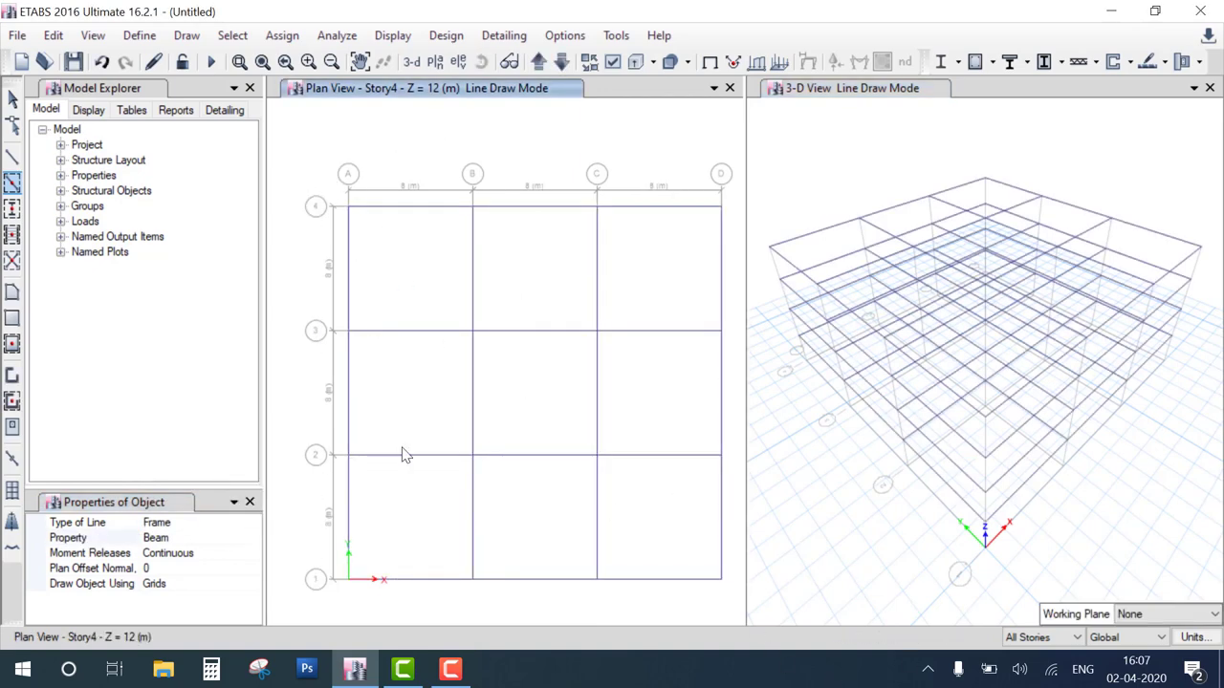
Place 'column' sections at all 16 grid intersections.
{"action": "left_click", "coordinate": [12, 209]}
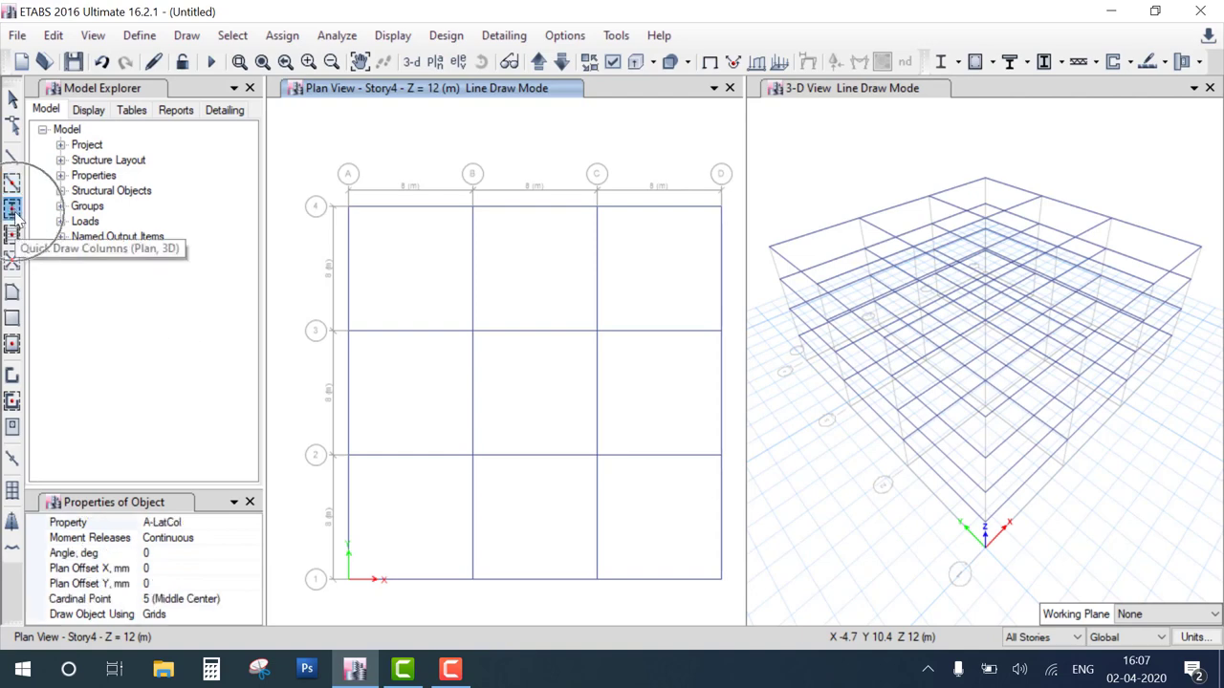
{"action": "left_click", "coordinate": [220, 522]}
{"action": "left_click", "coordinate": [252, 523]}
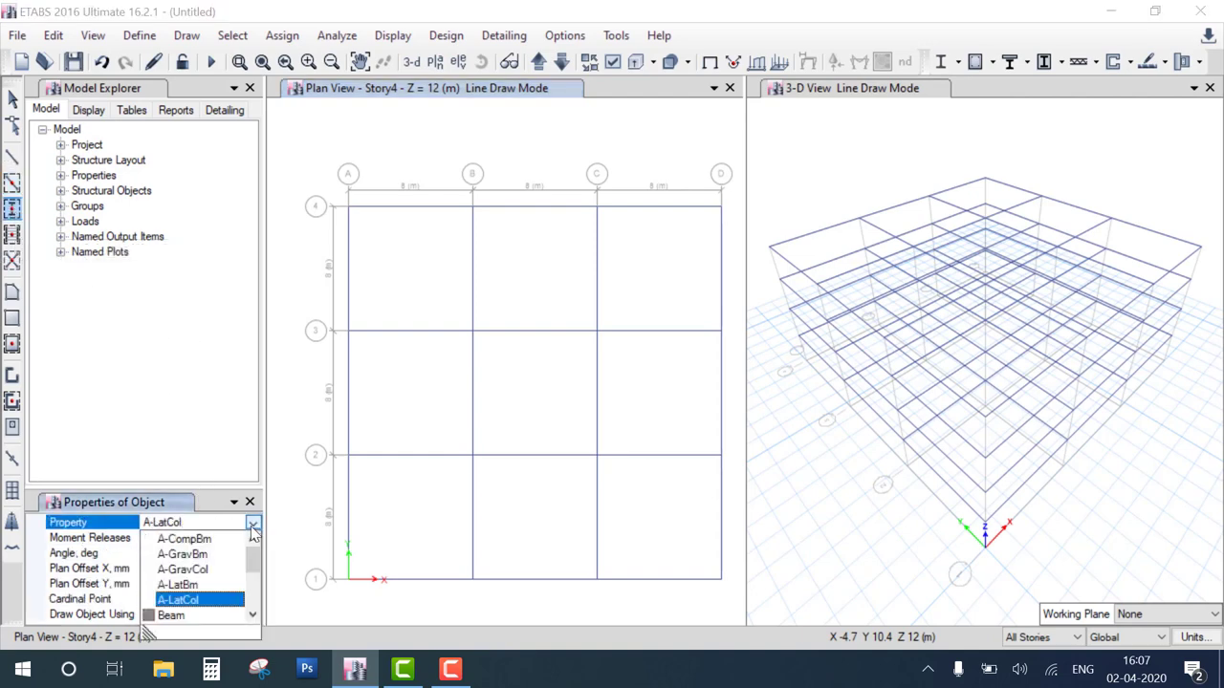
{"action": "scroll", "coordinate": [229, 615], "scroll_direction": "down", "scroll_amount": 2}
{"action": "left_click", "coordinate": [224, 615]}
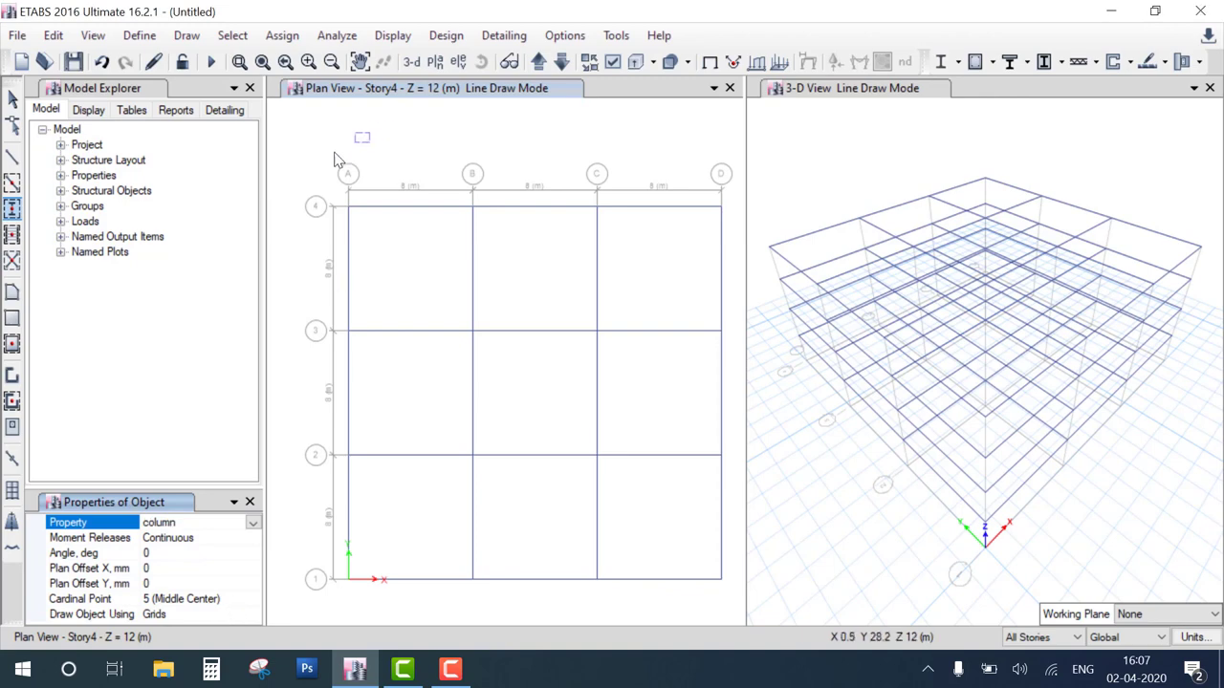
{"action": "left_click_drag", "start_coordinate": [296, 160], "coordinate": [528, 404]}
{"action": "left_click_drag", "start_coordinate": [659, 521], "coordinate": [736, 602]}
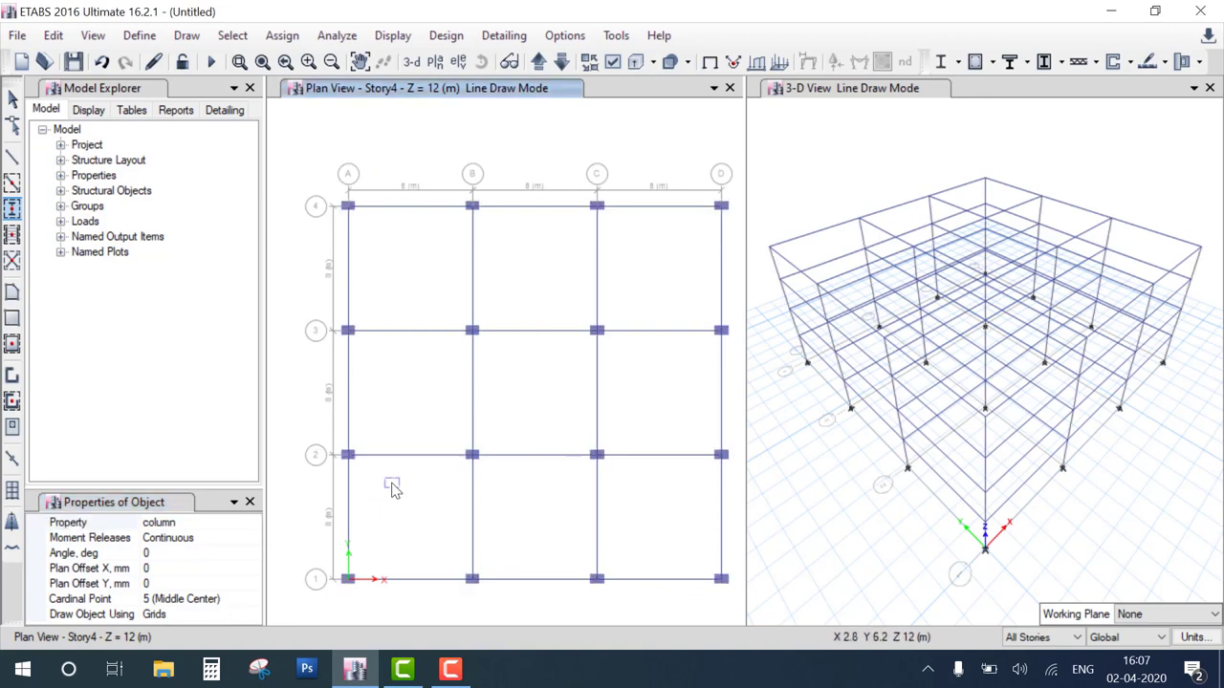
{"action": "key", "text": "Escape"}
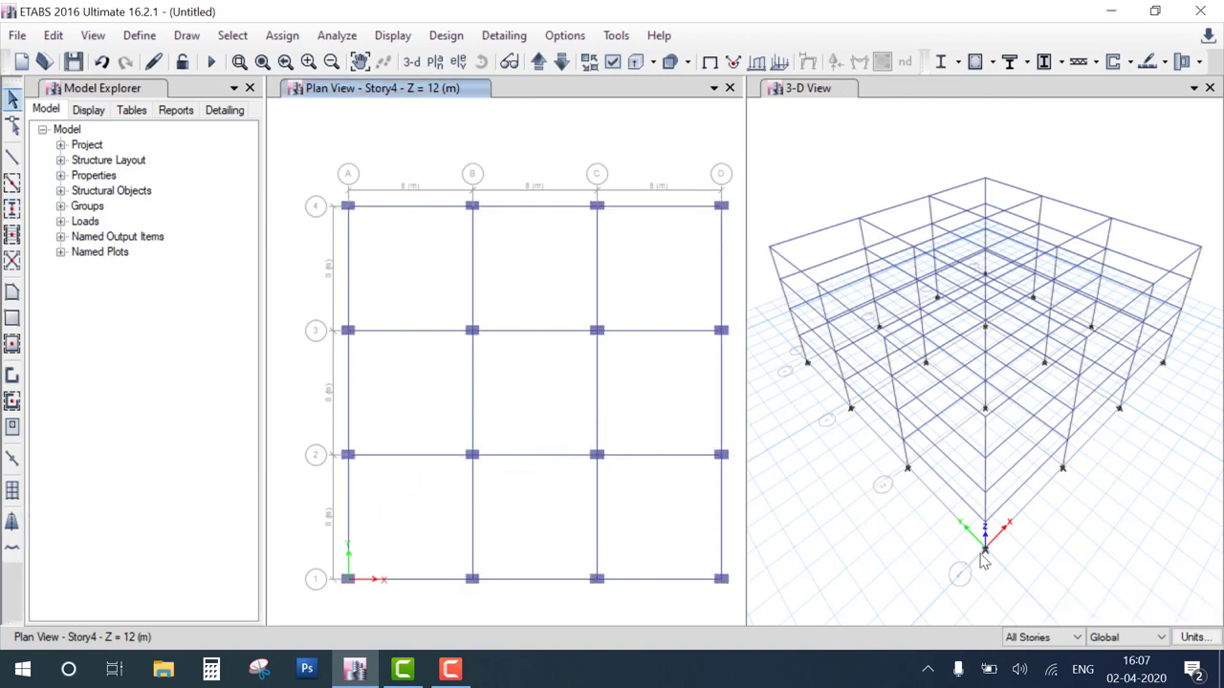
Step the plan view down storey by storey to Story1.
{"action": "scroll", "coordinate": [879, 472], "scroll_direction": "up", "scroll_amount": 3}
{"action": "scroll", "coordinate": [852, 491], "scroll_direction": "down", "scroll_amount": 3}
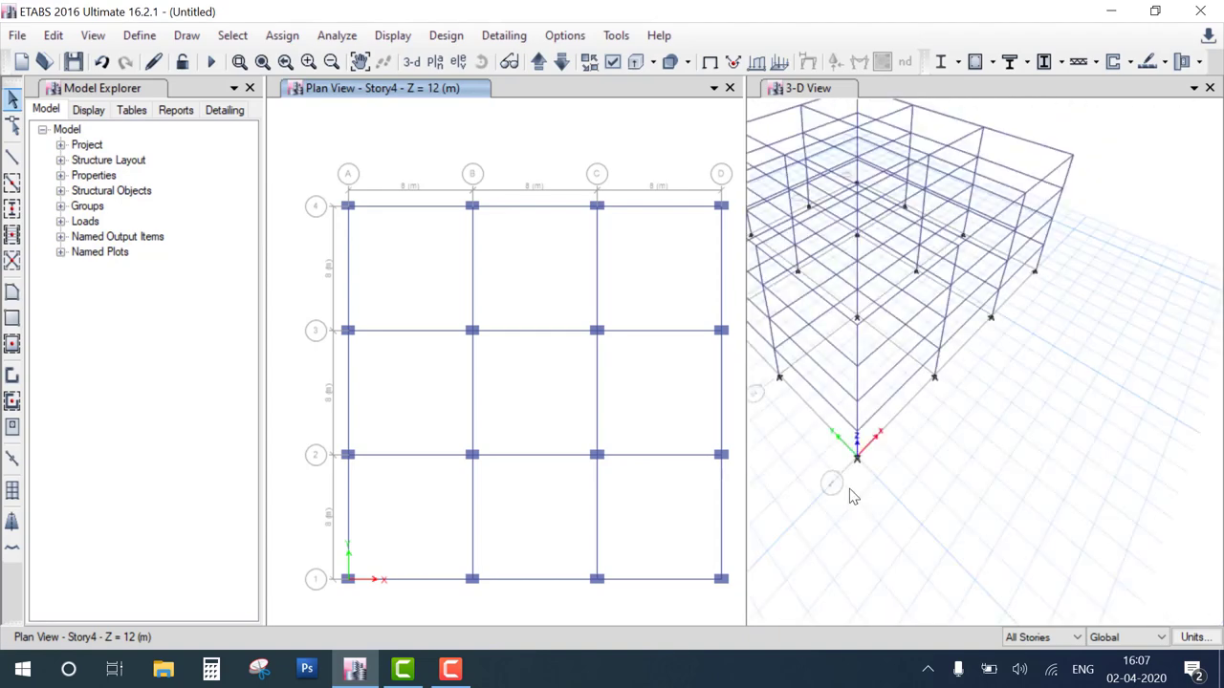
{"action": "scroll", "coordinate": [852, 477], "scroll_direction": "up", "scroll_amount": 3}
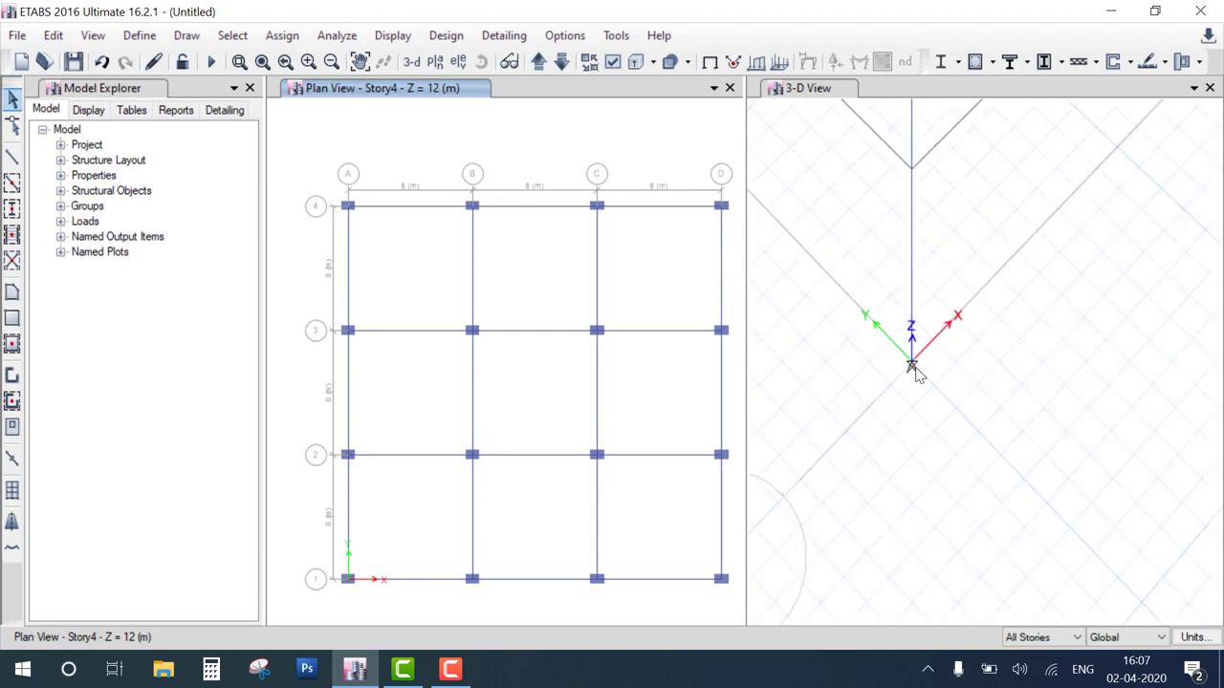
{"action": "scroll", "coordinate": [915, 373], "scroll_direction": "down", "scroll_amount": 2}
{"action": "scroll", "coordinate": [915, 373], "scroll_direction": "down", "scroll_amount": 2}
{"action": "scroll", "coordinate": [915, 372], "scroll_direction": "down", "scroll_amount": 2}
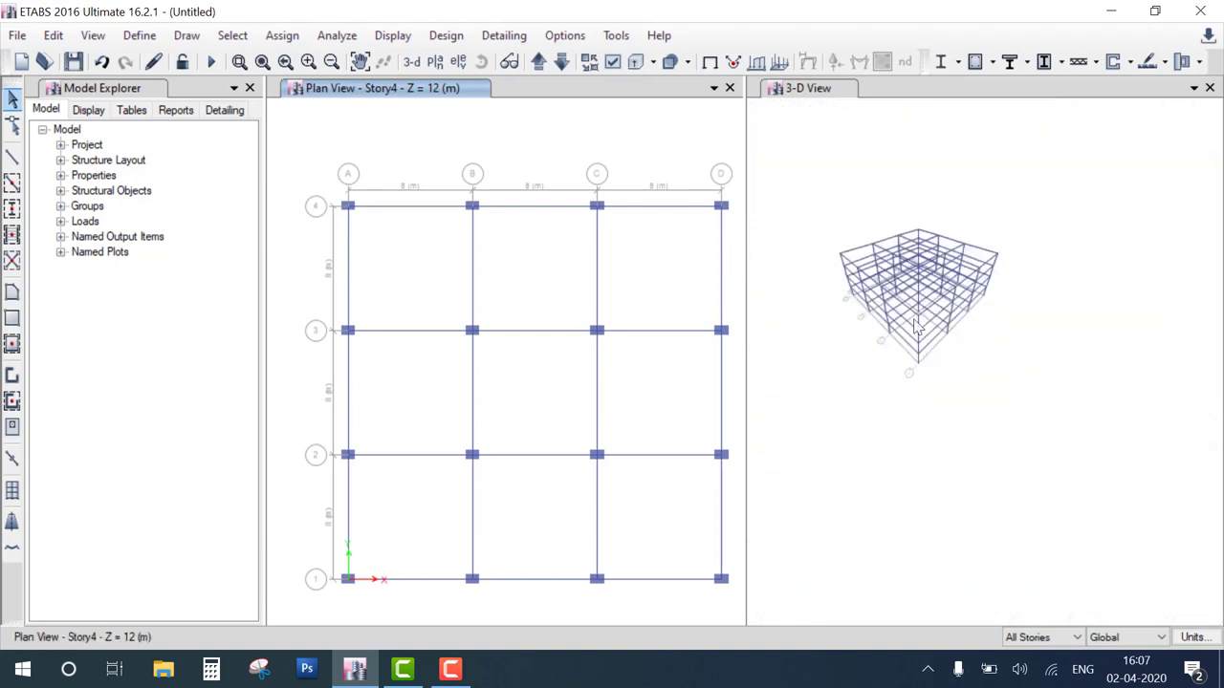
{"action": "scroll", "coordinate": [913, 264], "scroll_direction": "up", "scroll_amount": 3}
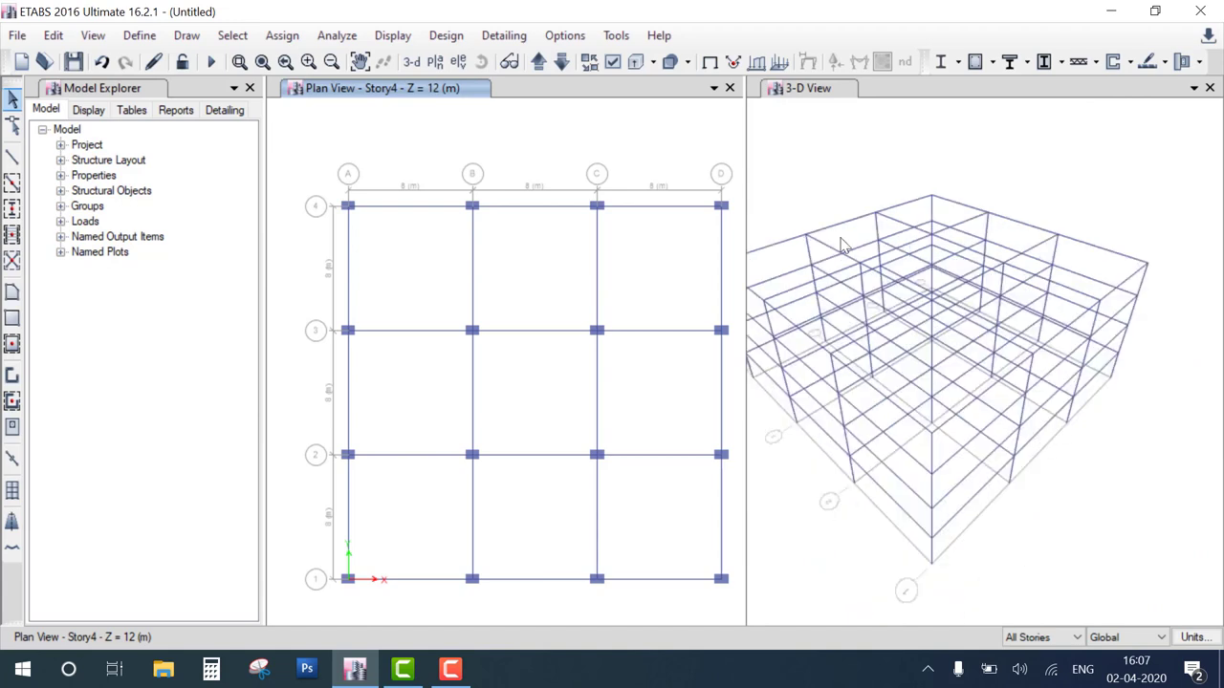
{"action": "left_click", "coordinate": [561, 63]}
{"action": "left_click", "coordinate": [561, 63]}
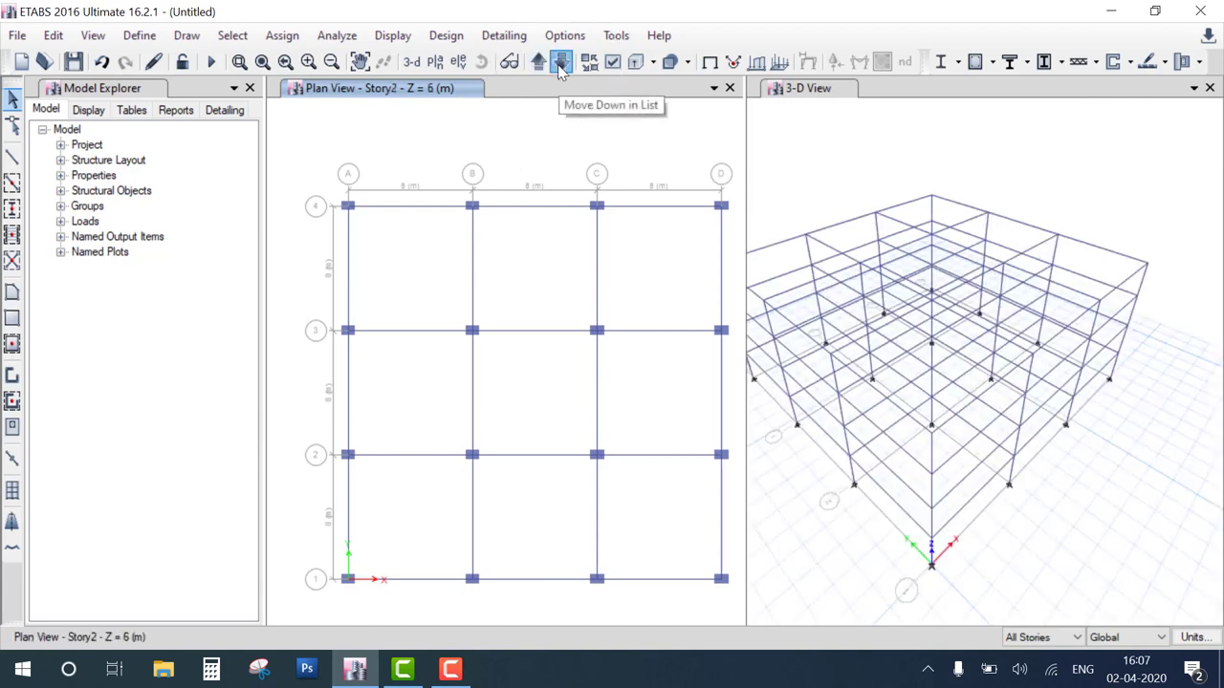
{"action": "left_click", "coordinate": [561, 63]}
{"action": "left_click", "coordinate": [562, 63]}
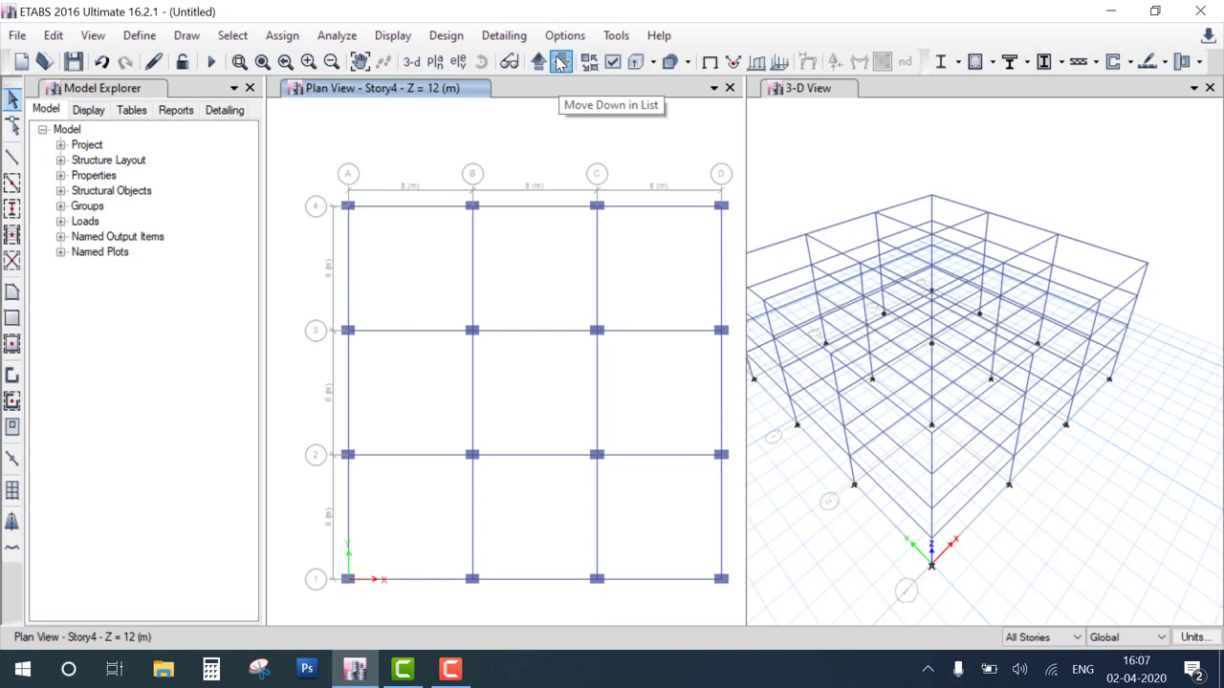
{"action": "left_click", "coordinate": [561, 63]}
{"action": "left_click", "coordinate": [561, 63]}
{"action": "left_click", "coordinate": [561, 63]}
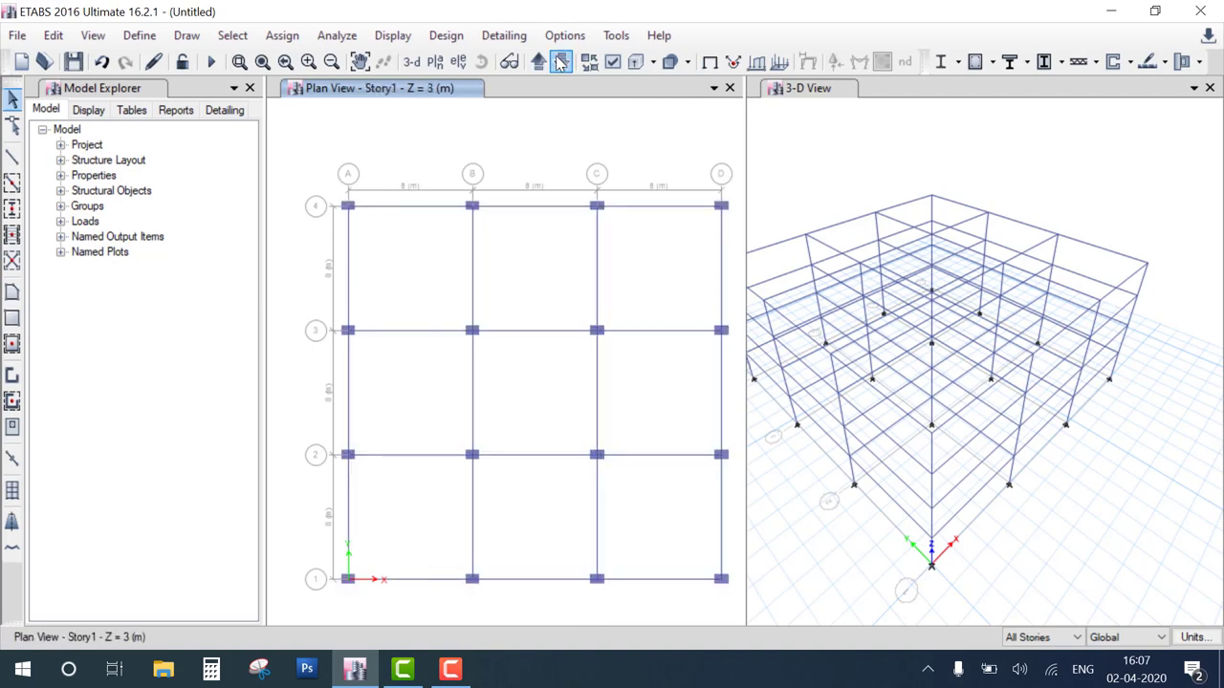
{"action": "left_click", "coordinate": [561, 63]}
Show the Base level plan and set the drawing scope to One Story.
{"action": "left_click", "coordinate": [1037, 637]}
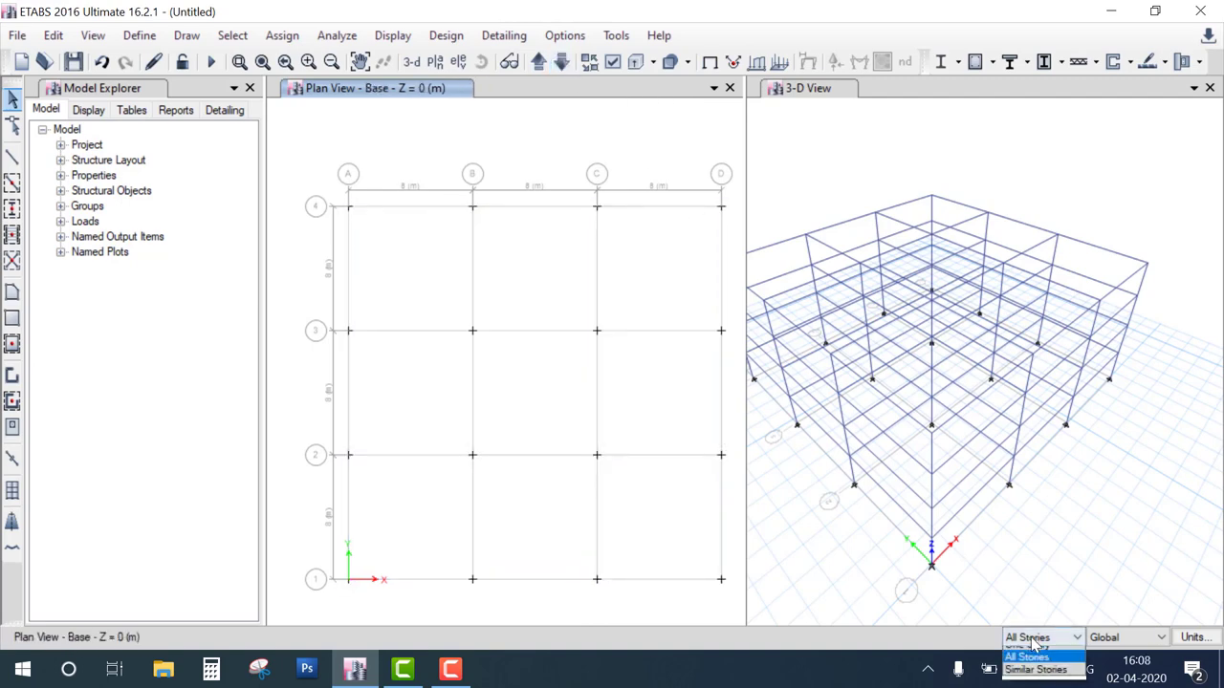
{"action": "left_click", "coordinate": [1034, 667]}
{"action": "left_click", "coordinate": [1019, 669]}
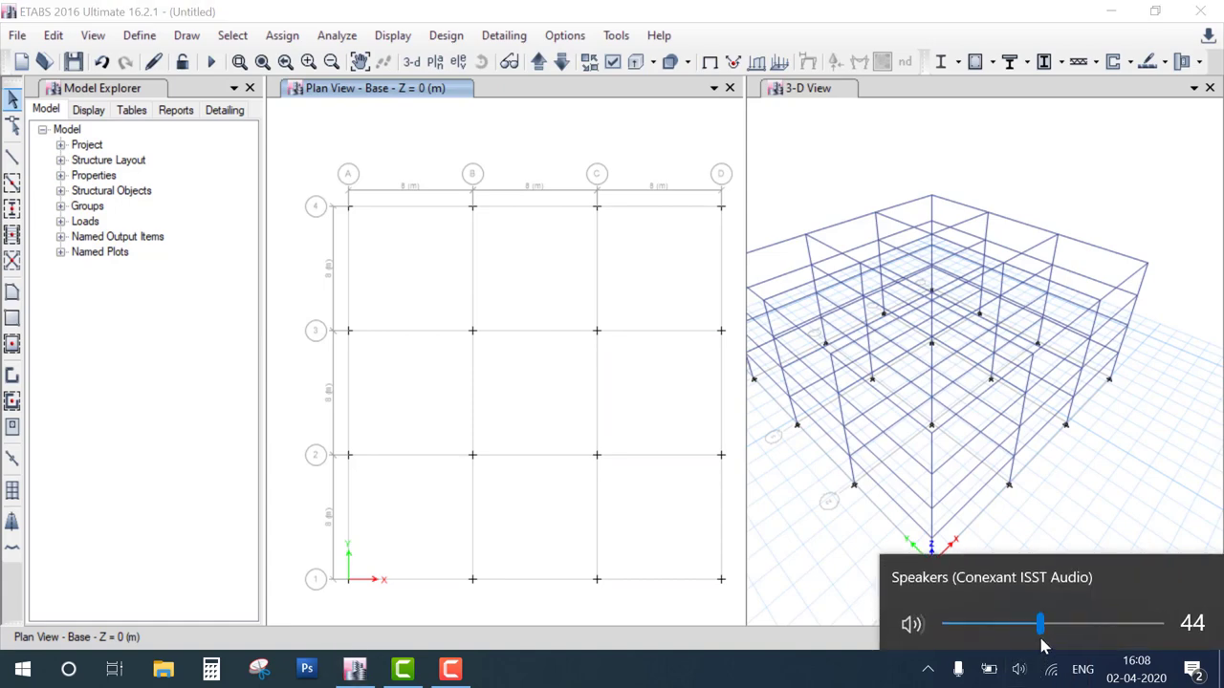
{"action": "left_click", "coordinate": [846, 669]}
{"action": "left_click", "coordinate": [1042, 637]}
{"action": "left_click", "coordinate": [1032, 653]}
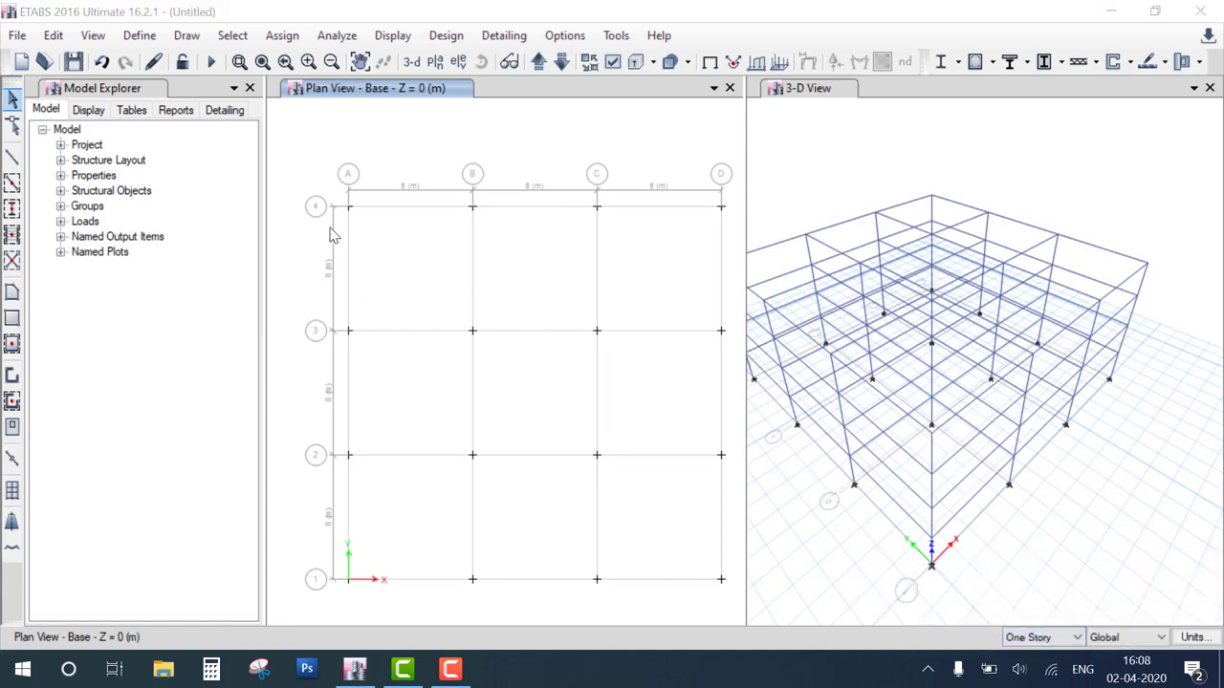
Assign fixed restraints to all 16 Base-level joints.
{"action": "mouse_move", "coordinate": [297, 143]}
{"action": "left_mouse_down"}
{"action": "mouse_move", "coordinate": [535, 332]}
{"action": "mouse_move", "coordinate": [736, 600]}
{"action": "left_mouse_up"}
{"action": "left_click", "coordinate": [282, 35]}
{"action": "mouse_move", "coordinate": [307, 60]}
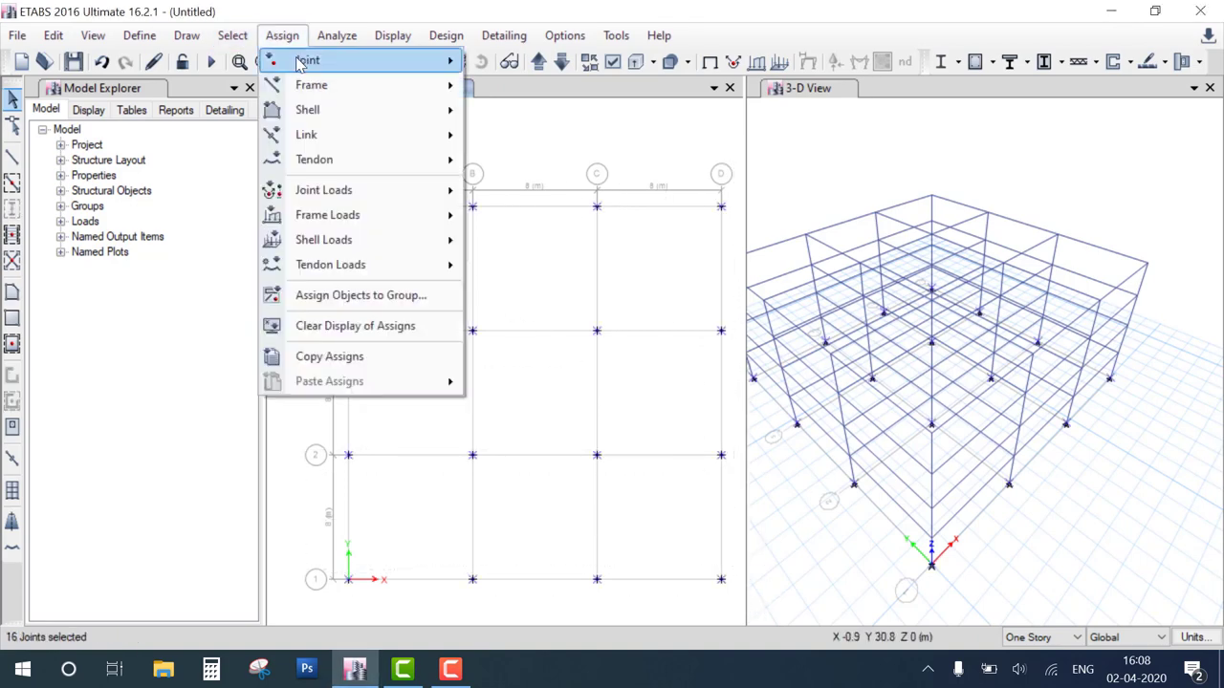
{"action": "left_click", "coordinate": [528, 62]}
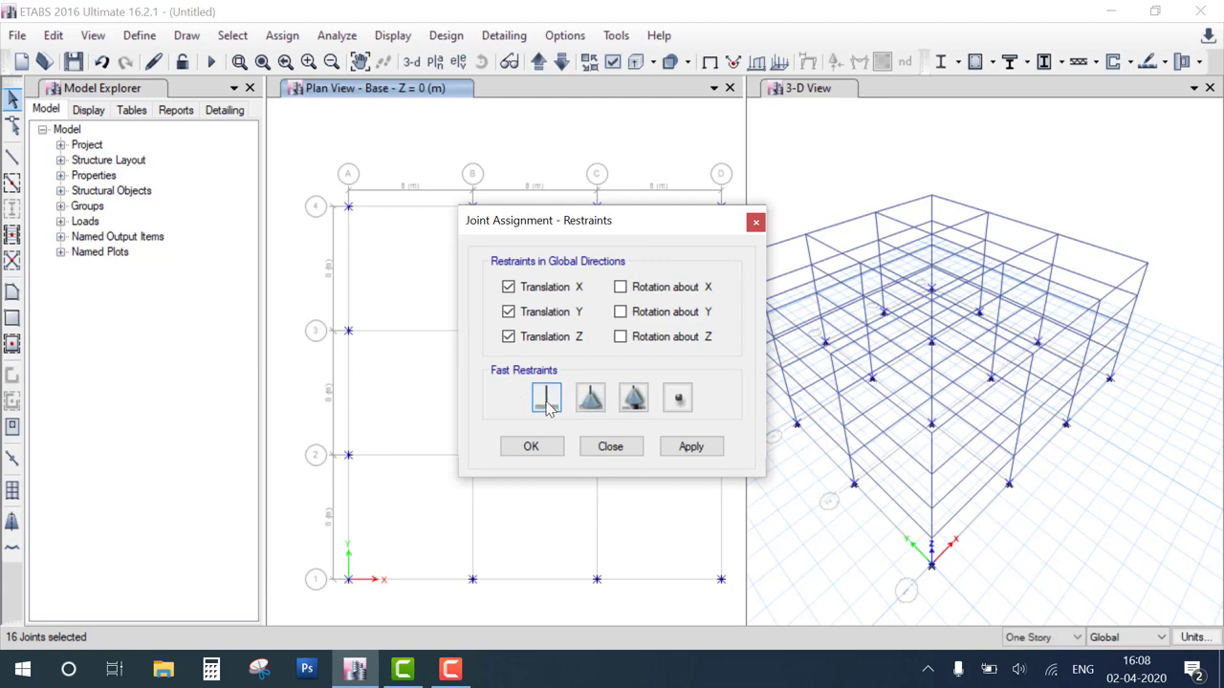
{"action": "left_click", "coordinate": [548, 401]}
{"action": "left_click", "coordinate": [547, 447]}
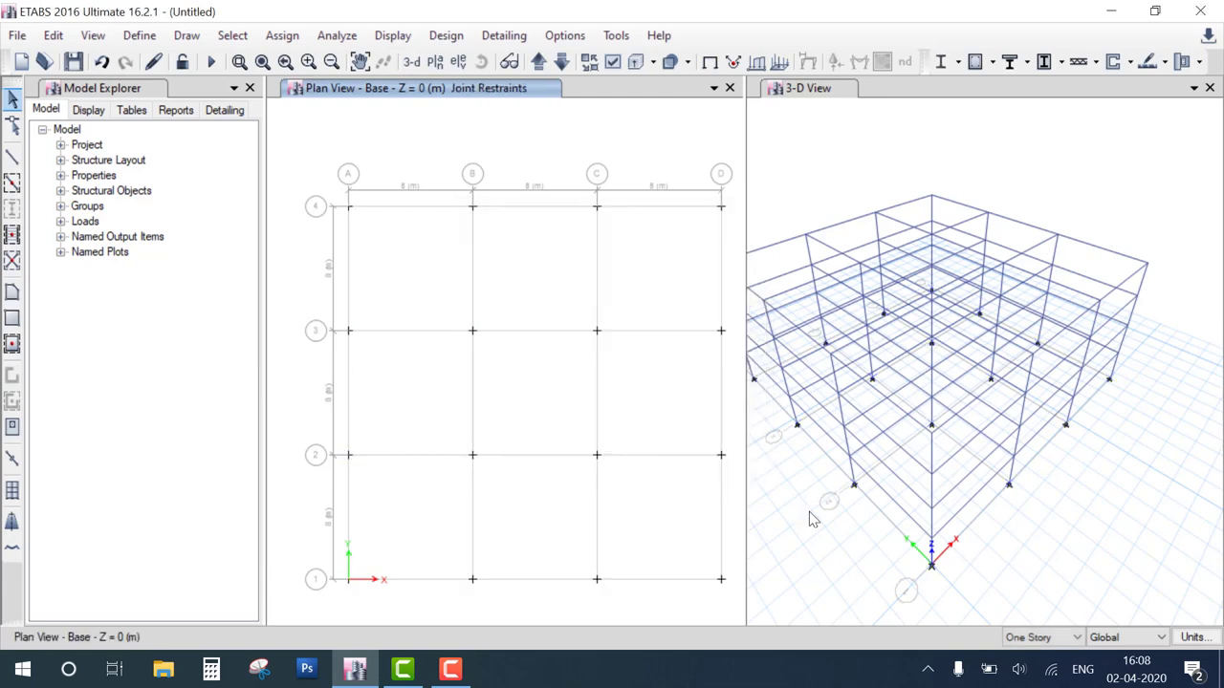
{"action": "scroll", "coordinate": [961, 576], "scroll_direction": "down", "scroll_amount": 3}
{"action": "scroll", "coordinate": [961, 577], "scroll_direction": "up", "scroll_amount": 5}
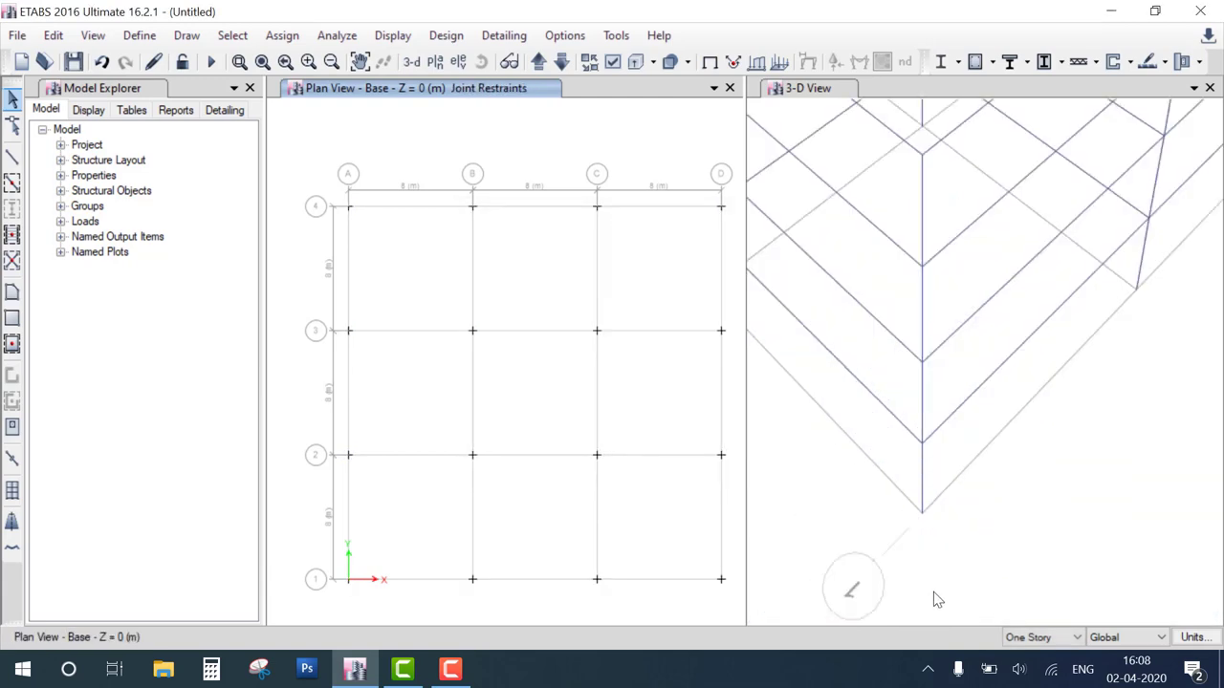
{"action": "scroll", "coordinate": [880, 422], "scroll_direction": "up", "scroll_amount": 2}
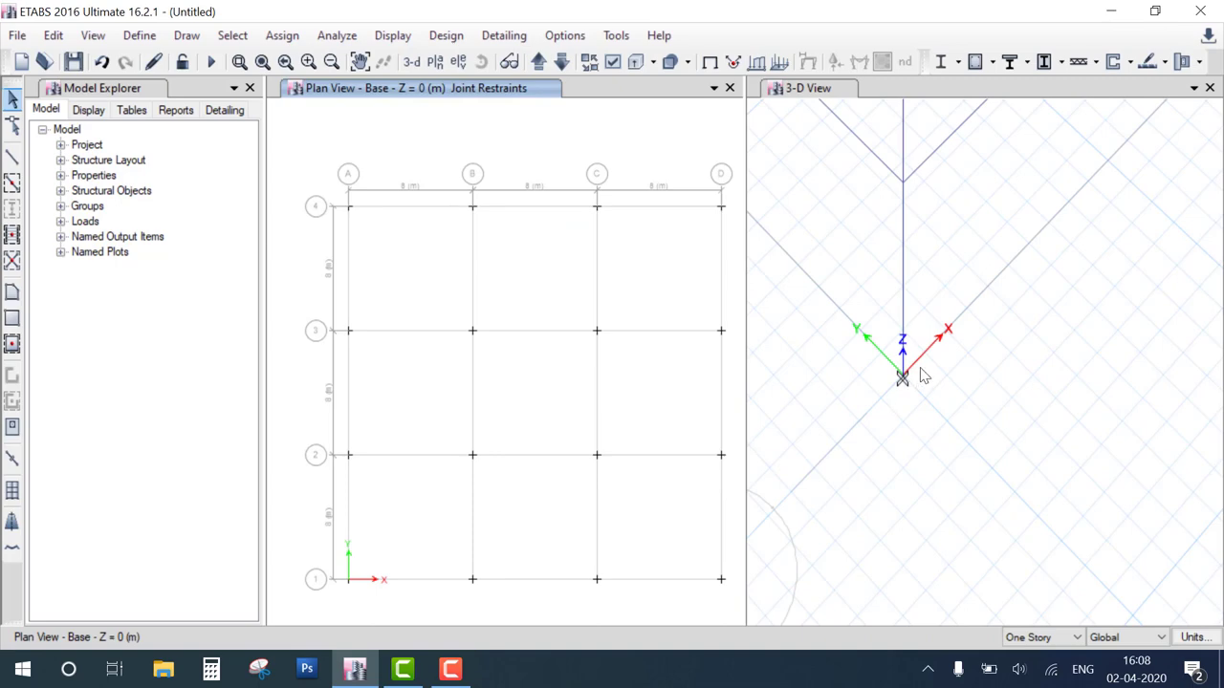
{"action": "scroll", "coordinate": [919, 375], "scroll_direction": "down", "scroll_amount": 3}
{"action": "scroll", "coordinate": [966, 380], "scroll_direction": "down", "scroll_amount": 2}
{"action": "scroll", "coordinate": [968, 379], "scroll_direction": "down", "scroll_amount": 2}
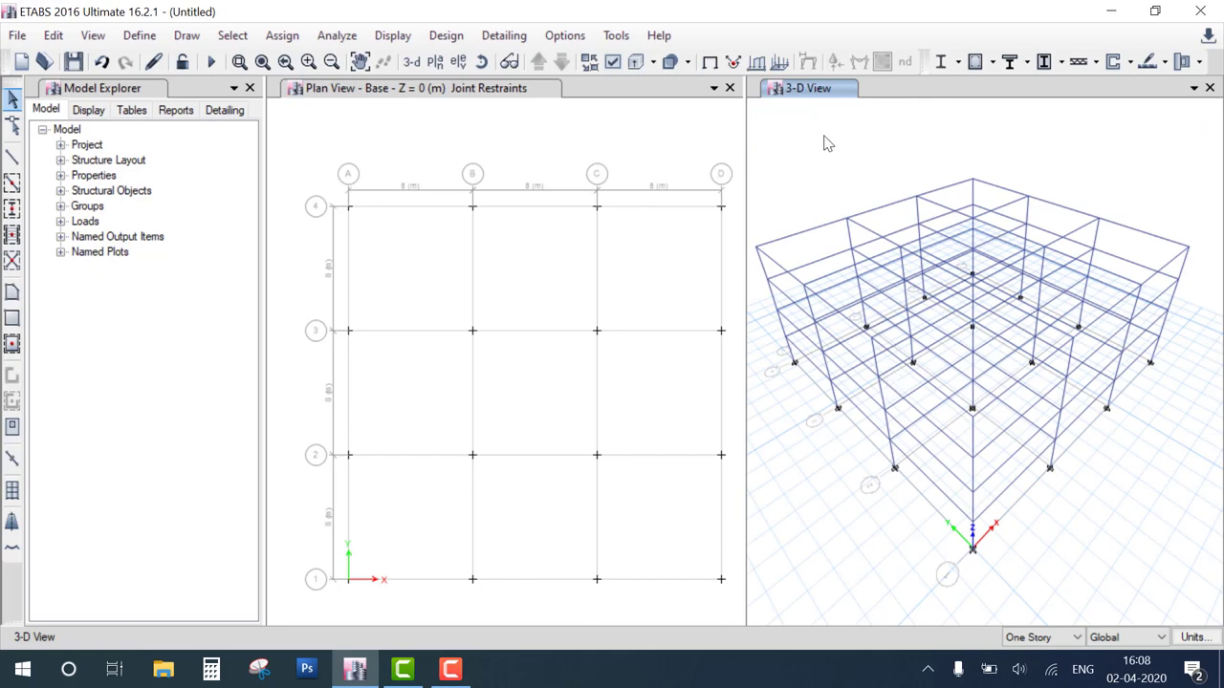
Open the 3D Rendered View of the frame and zoom to inspect it.
{"action": "left_click", "coordinate": [93, 35]}
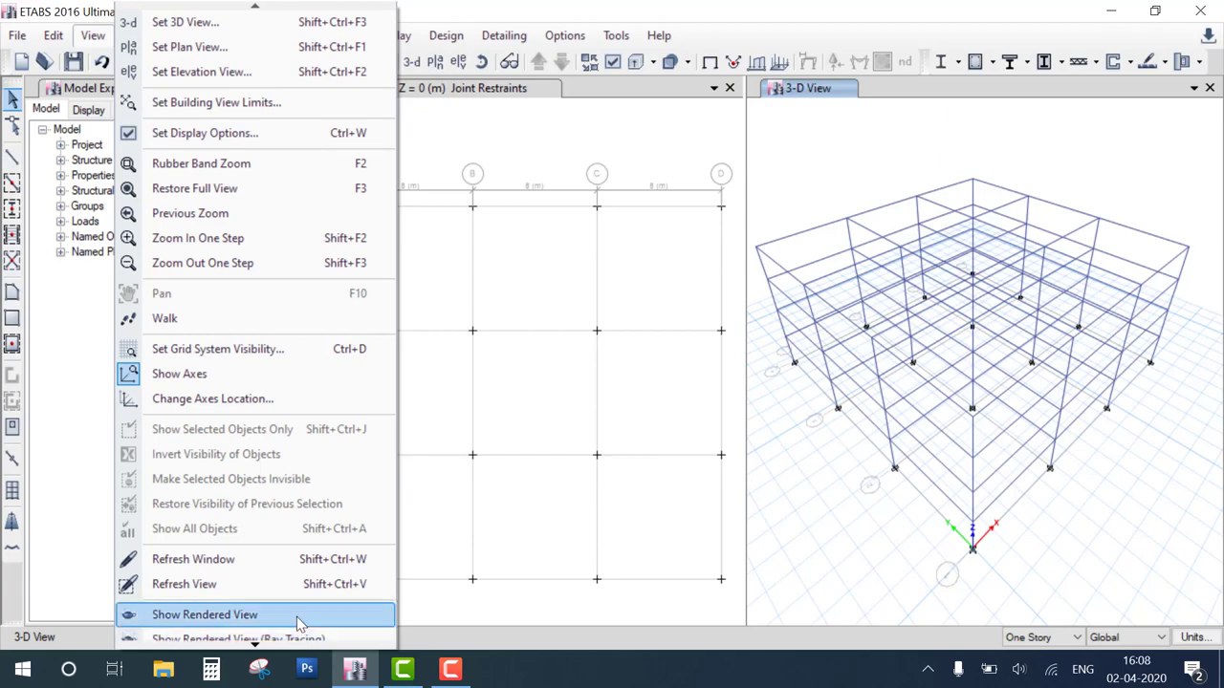
{"action": "left_click", "coordinate": [541, 580]}
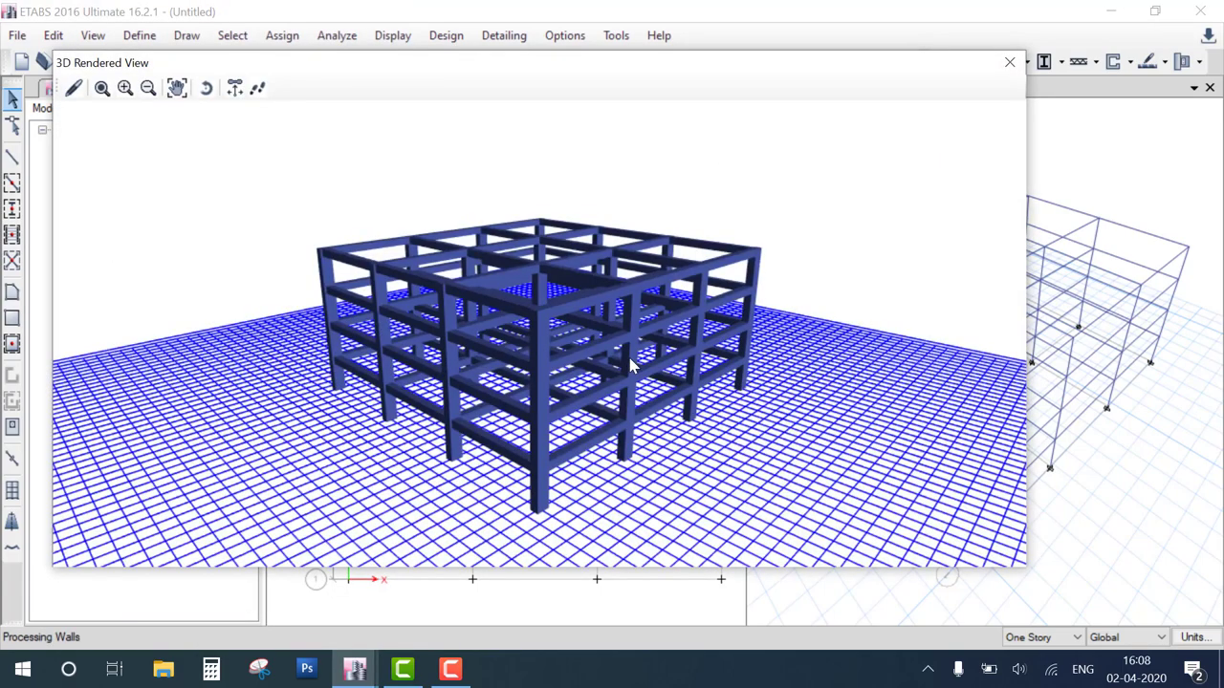
{"action": "scroll", "coordinate": [631, 359], "scroll_direction": "up", "scroll_amount": 2}
{"action": "scroll", "coordinate": [631, 359], "scroll_direction": "down", "scroll_amount": 1}
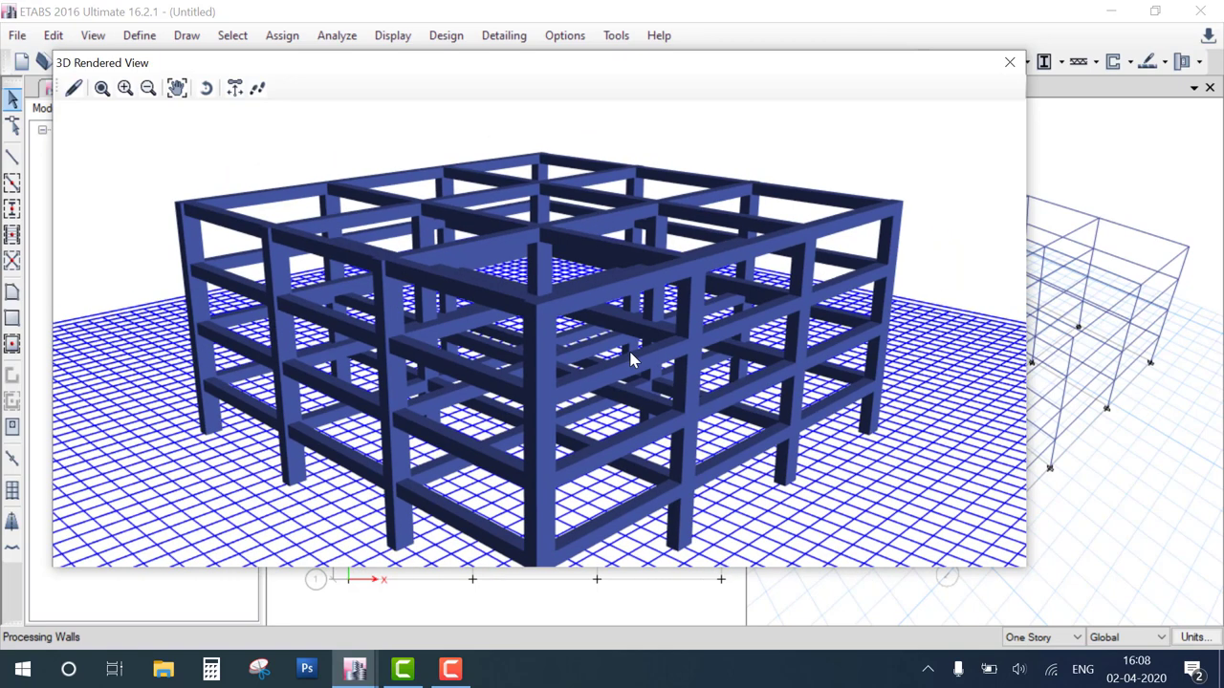